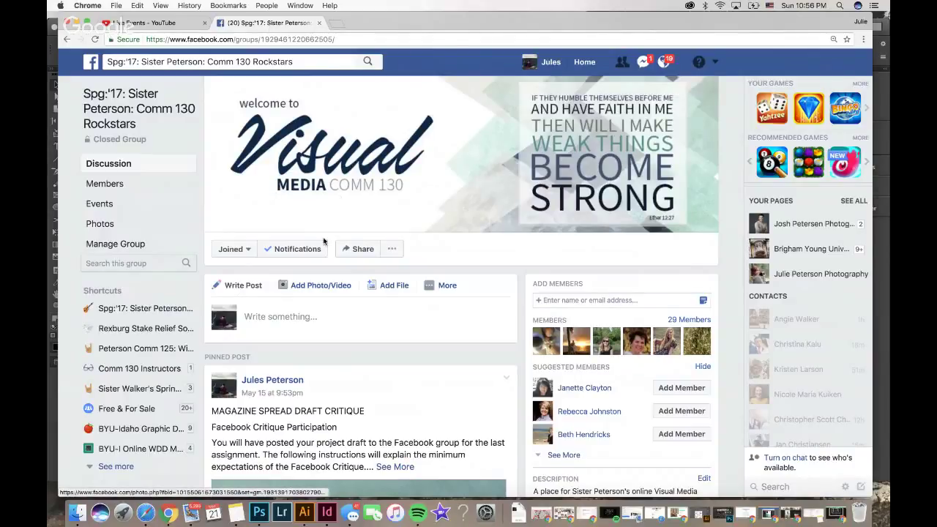
Look over the pinned magazine spread draft critique post in the Facebook group.
scroll(374, 326, "down", 1)
scroll(374, 326, "down", 1)
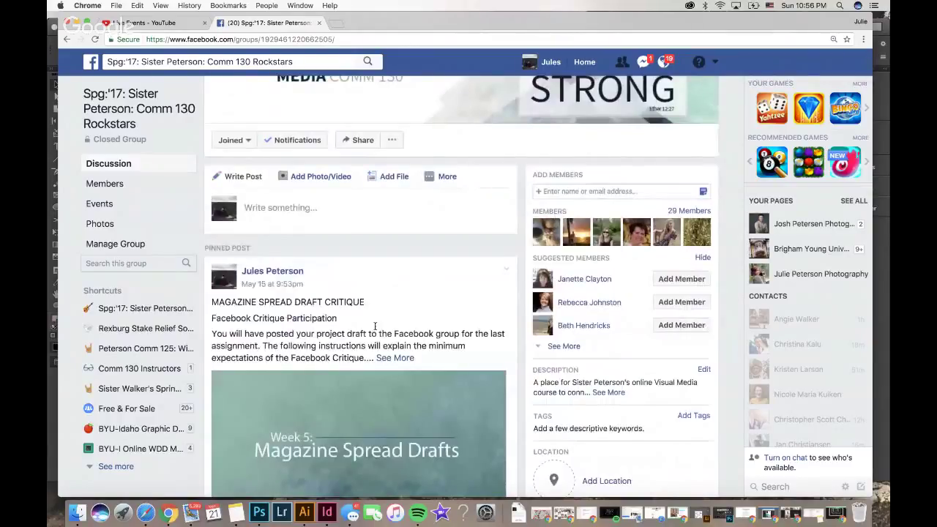
scroll(374, 325, "down", 2)
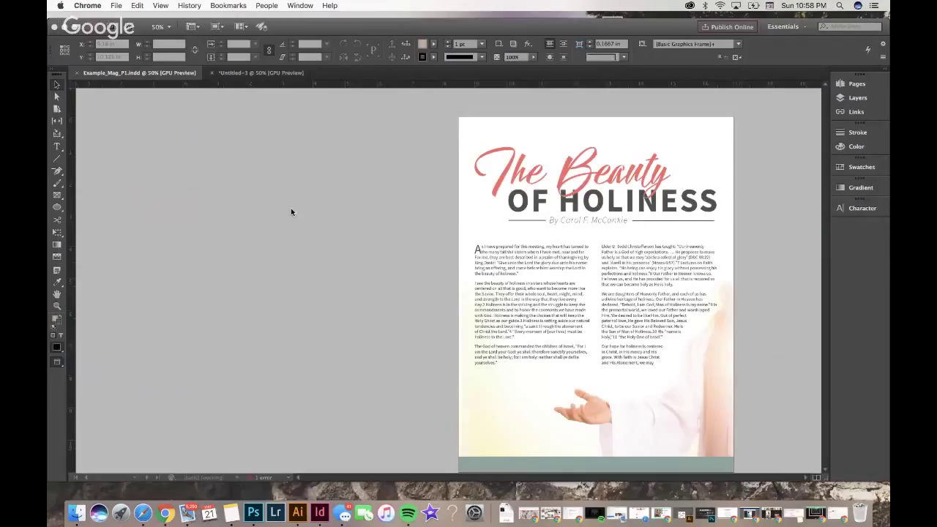
Switch to InDesign and examine the opening page of the magazine article, from the title to the footer band.
scroll(263, 191, "right", 2)
scroll(264, 191, "down", 1)
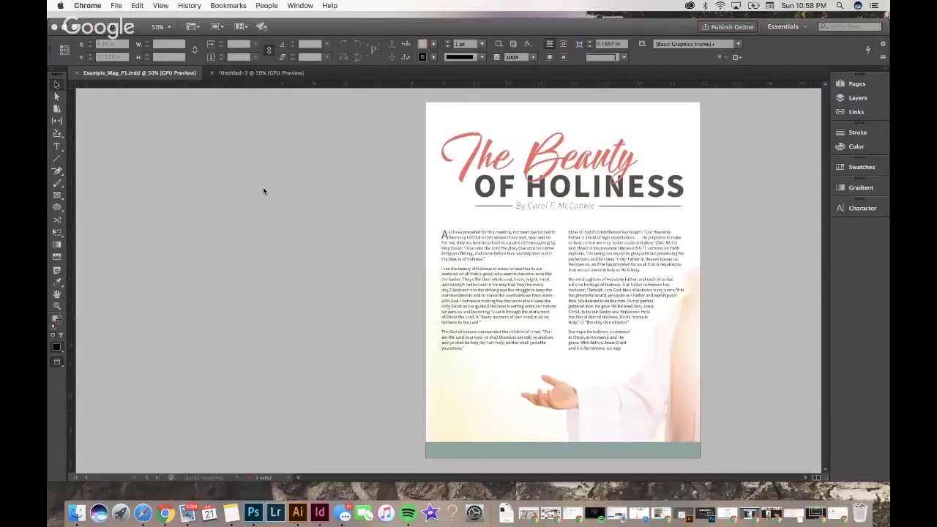
scroll(263, 191, "right", 2)
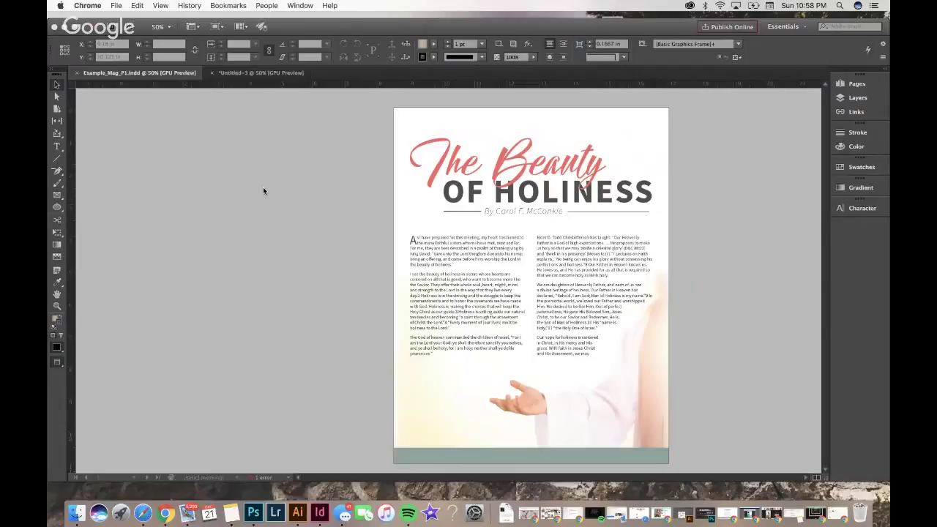
scroll(264, 191, "right", 4)
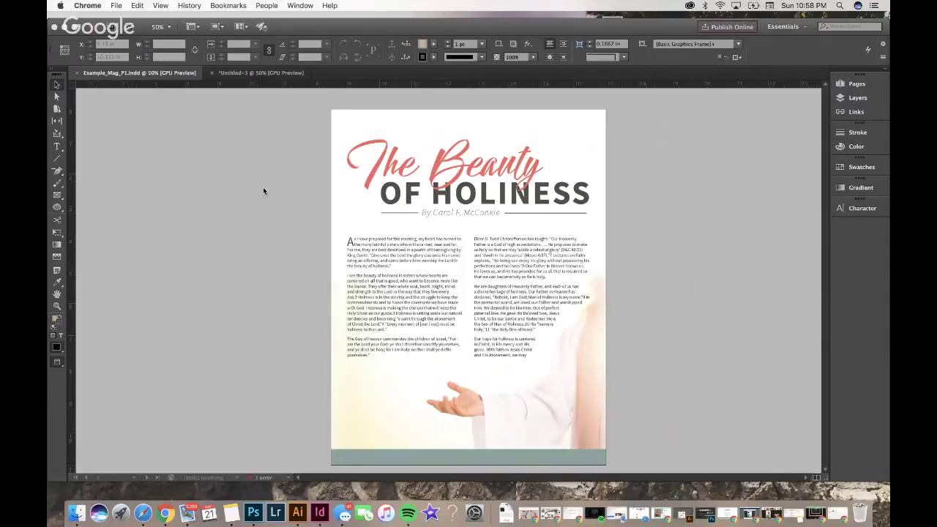
scroll(263, 191, "right", 3)
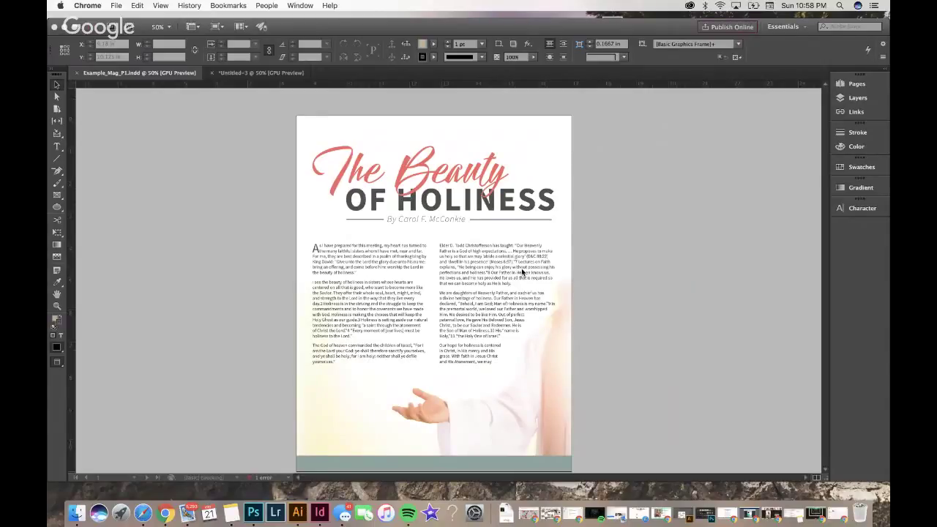
scroll(522, 272, "down", 5)
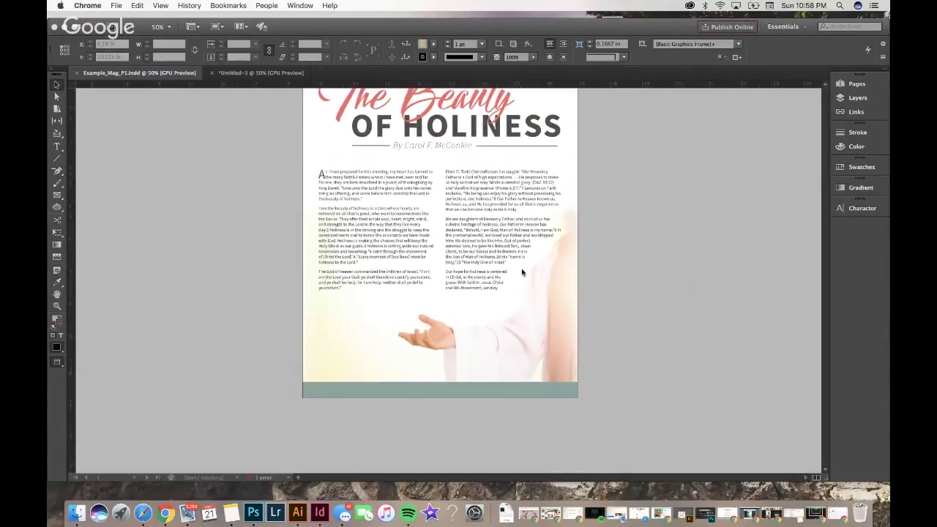
scroll(522, 272, "up", 3)
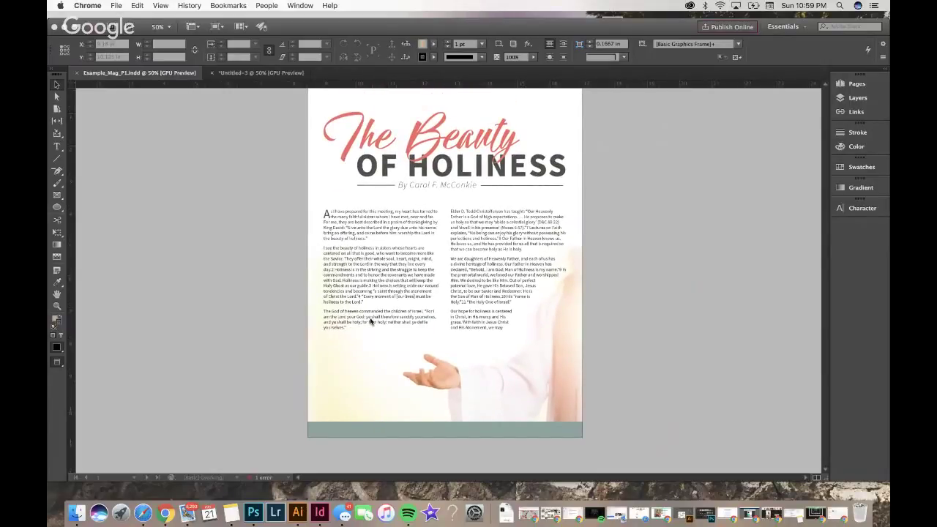
Set the tracking of the first column's last paragraph, starting "The God of heaven", to 20.
left_click(336, 324)
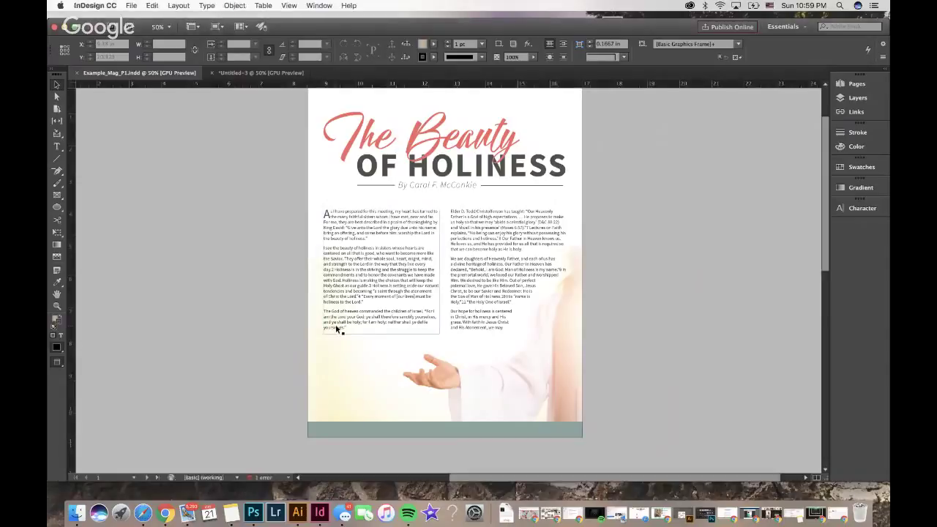
scroll(390, 322, "up", 1)
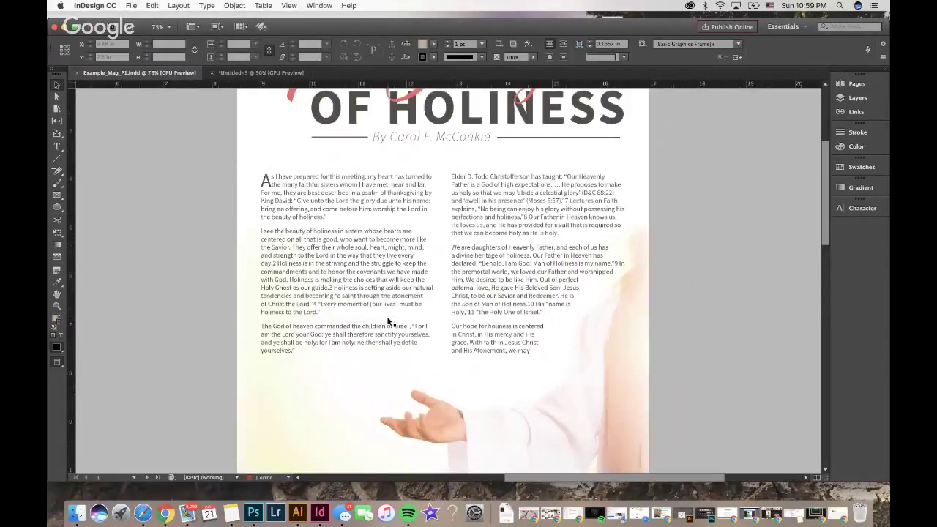
left_click(391, 322)
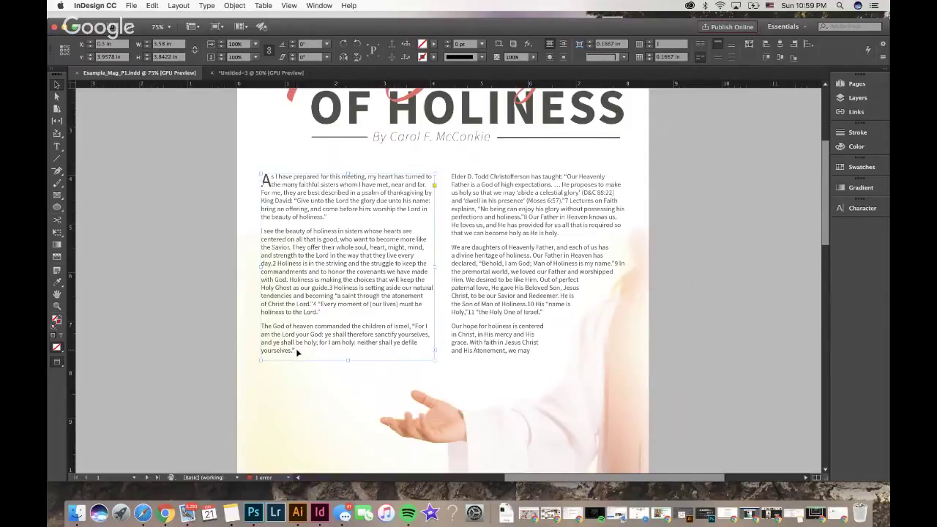
double_click(287, 352)
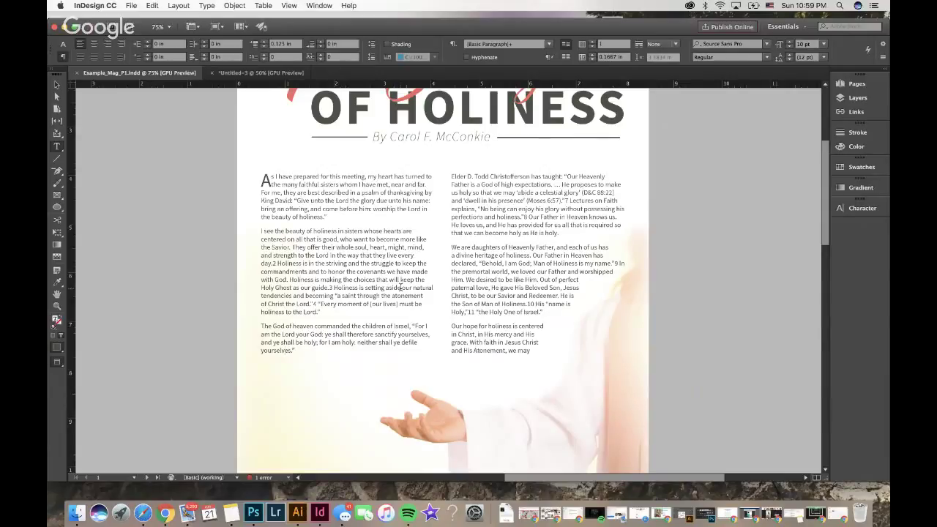
scroll(400, 287, "down", 1)
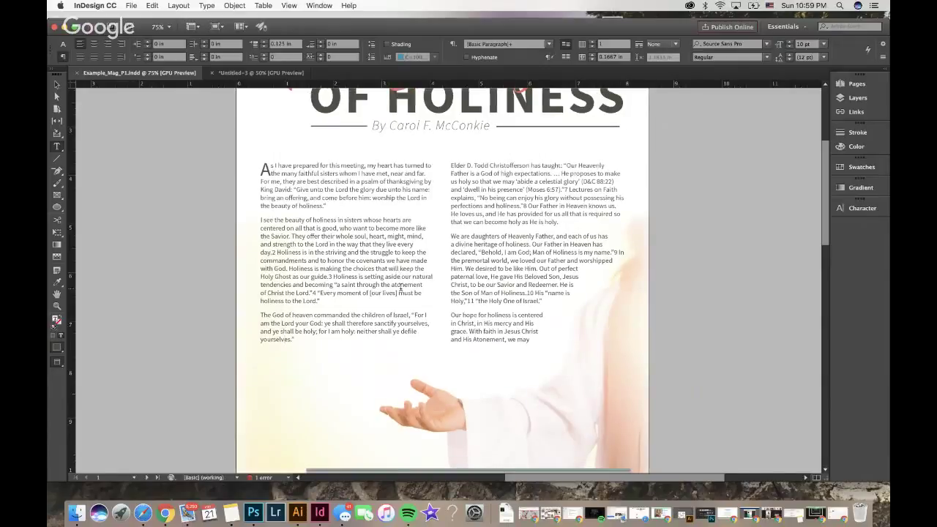
scroll(400, 288, "down", 10)
scroll(400, 288, "up", 10)
scroll(399, 287, "down", 2)
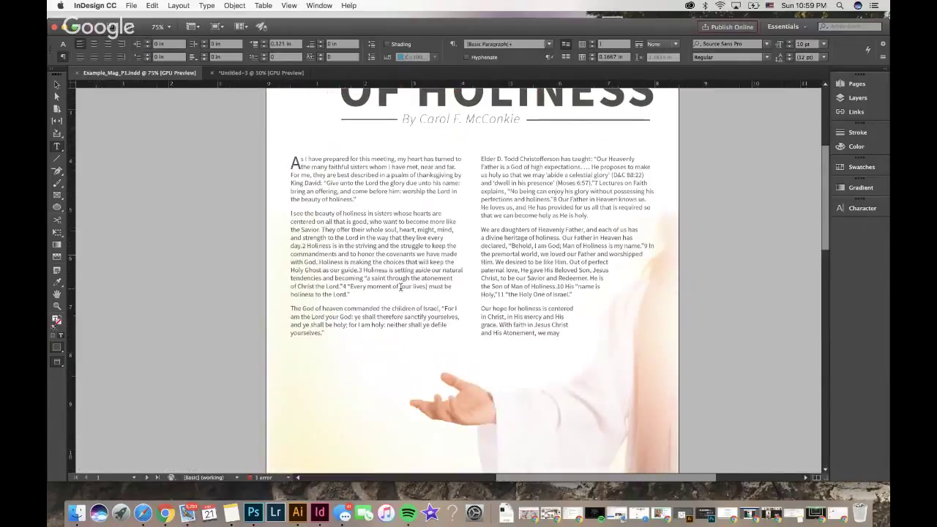
left_click_drag(326, 333, 284, 308)
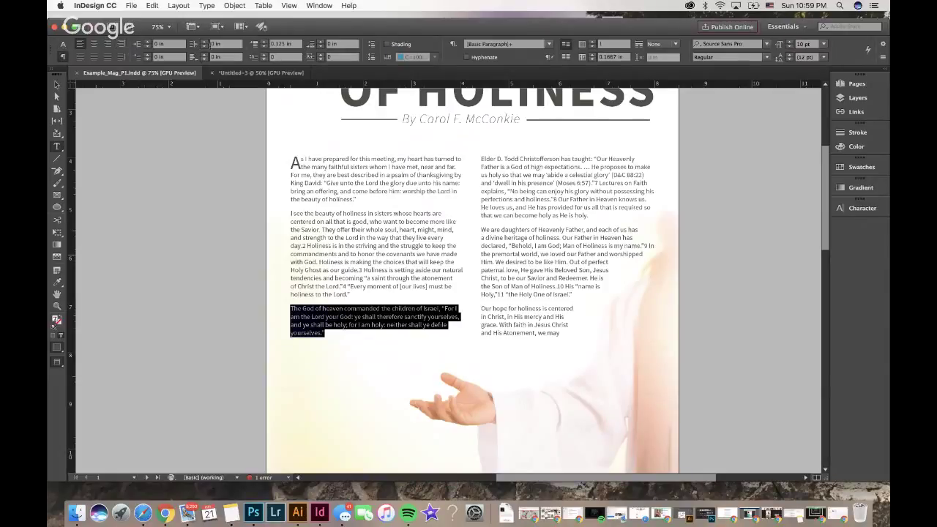
left_click(62, 45)
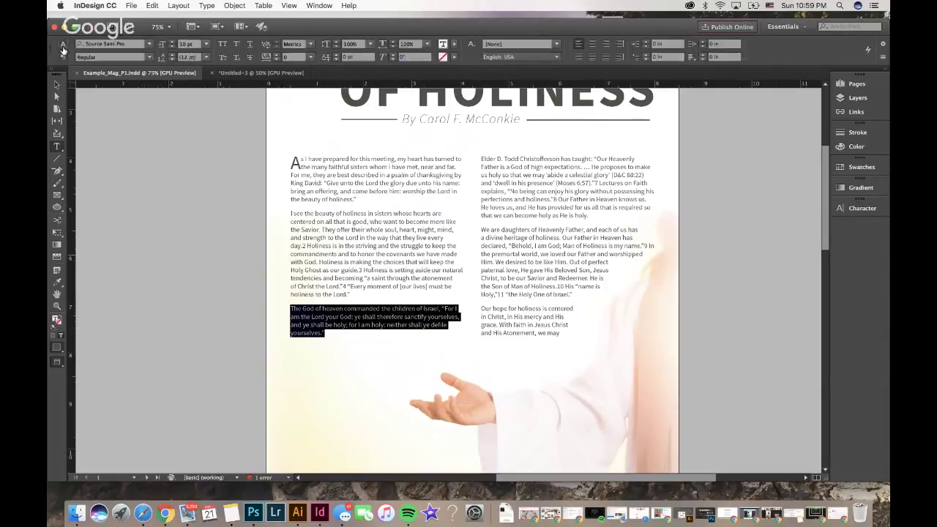
left_click(276, 56)
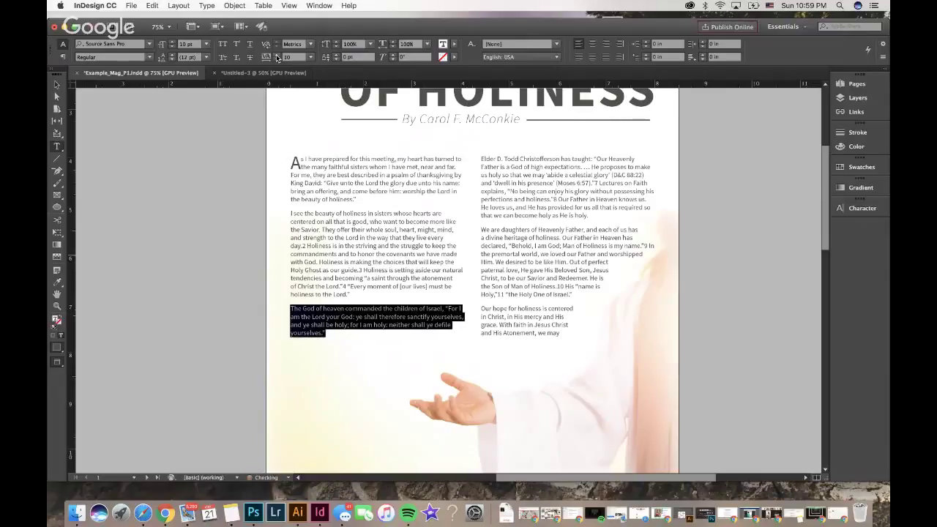
left_click(277, 56)
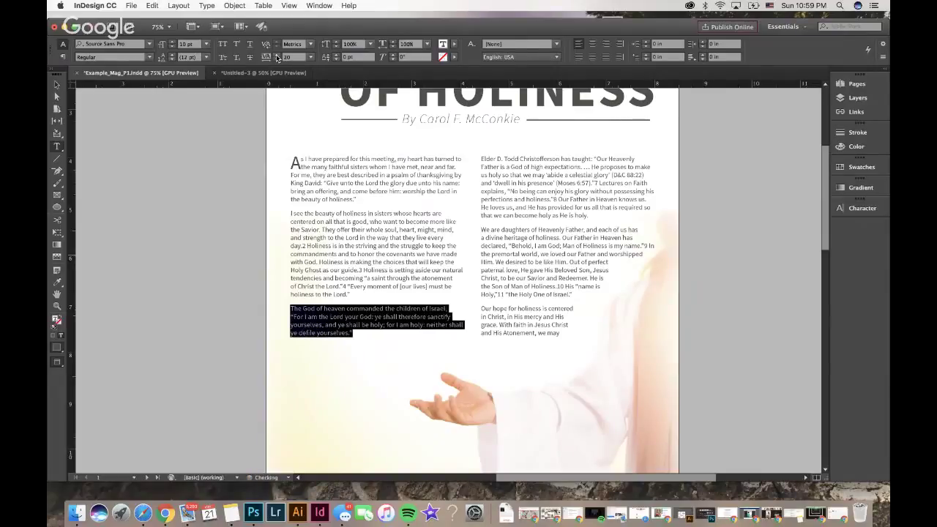
Try an exaggerated loose tracking of 80 on the paragraph starting "The God of heaven".
left_click(340, 325)
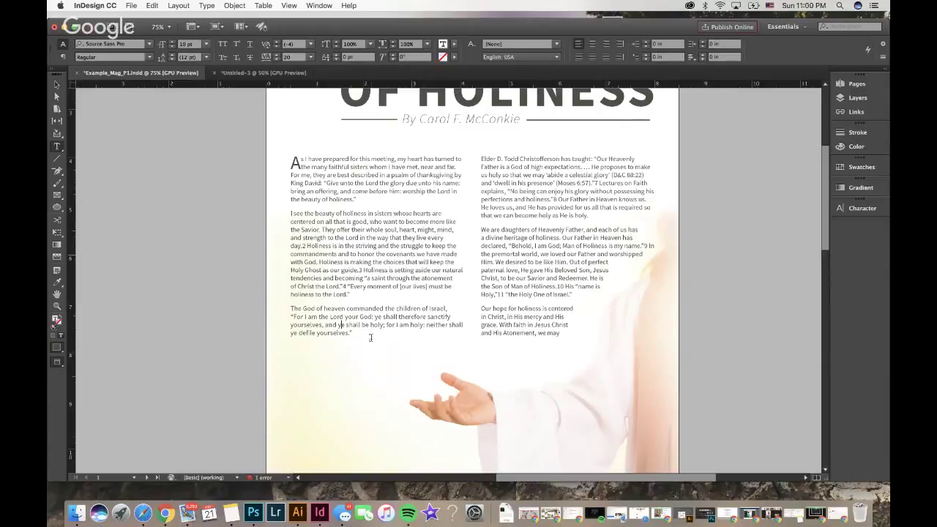
left_click_drag(351, 330, 284, 300)
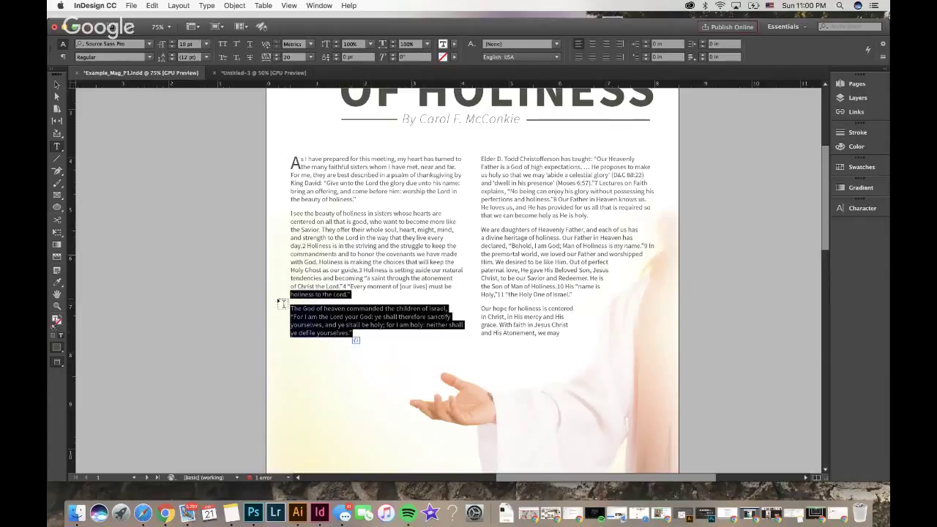
left_click(311, 295)
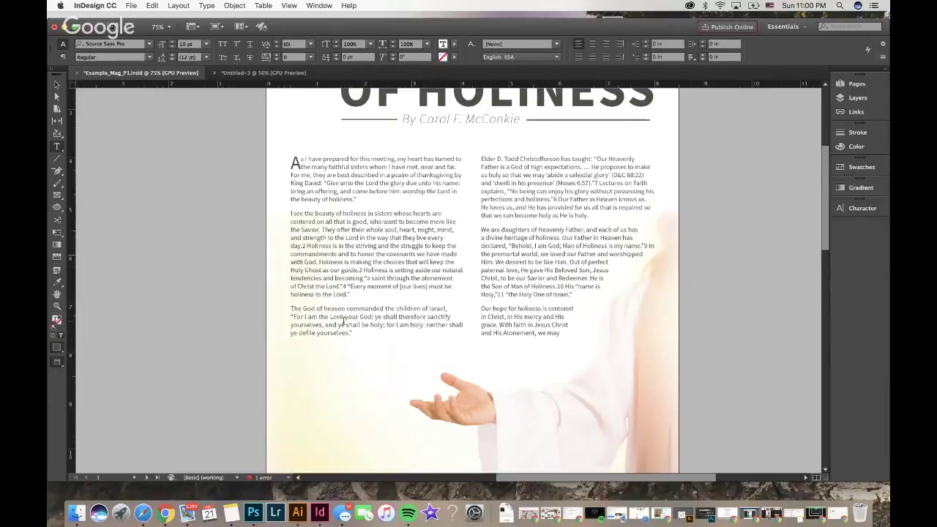
left_click_drag(356, 333, 278, 308)
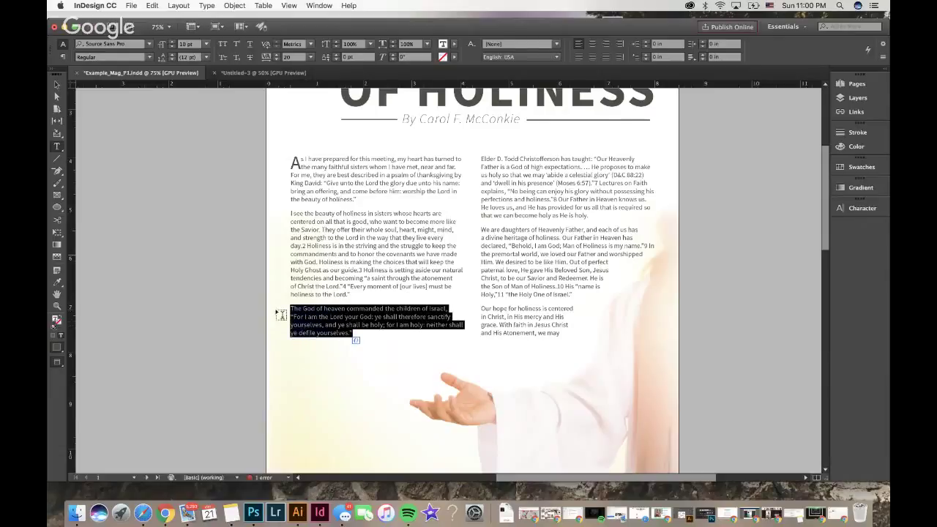
left_click(276, 54)
left_click(277, 54)
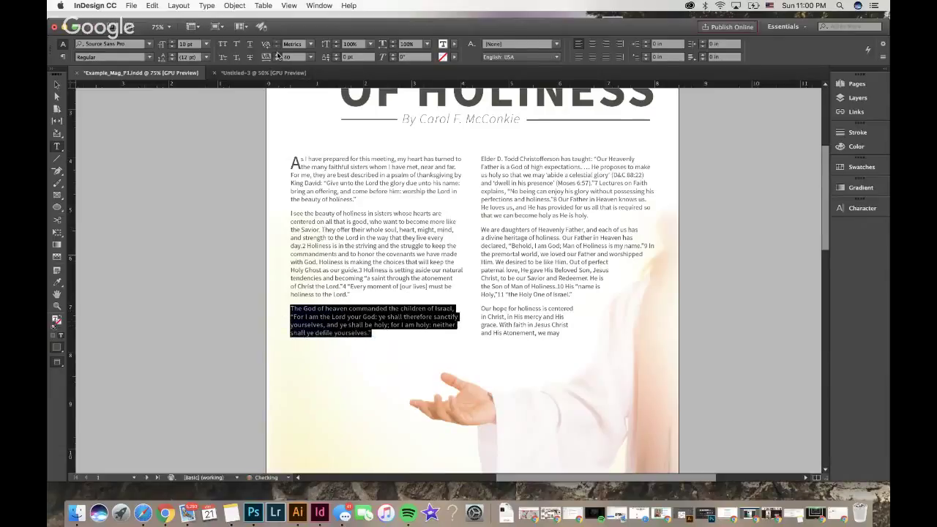
left_click(276, 53)
left_click(277, 54)
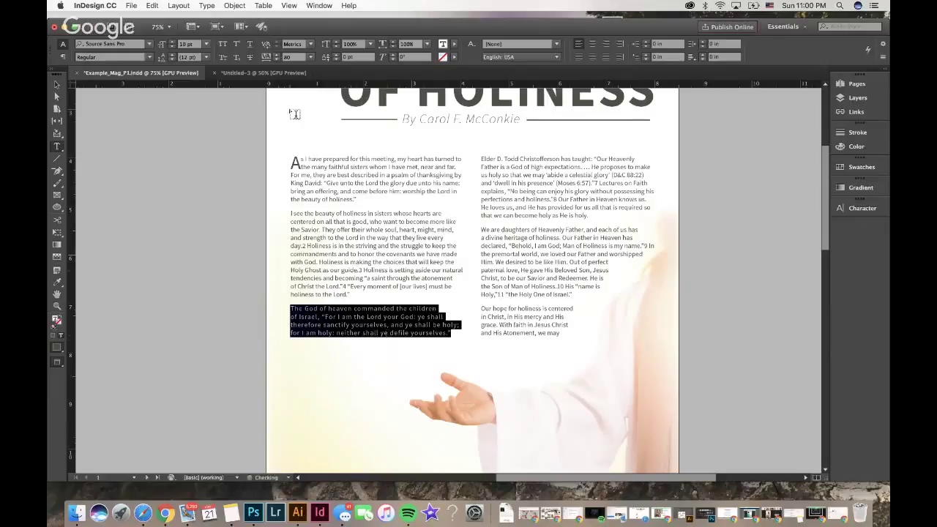
Reset the paragraph's tracking to 10, then try tightening it to -20 to pull up its last line.
left_click(311, 56)
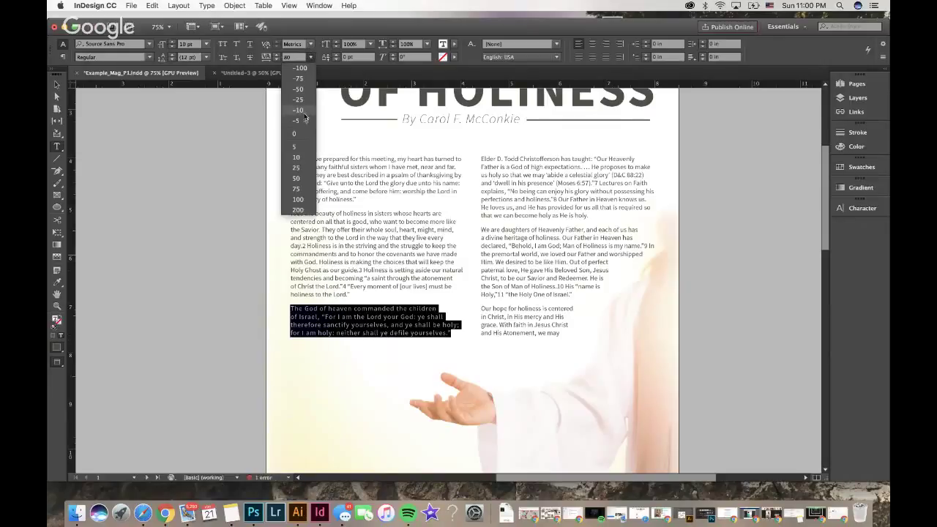
left_click(300, 158)
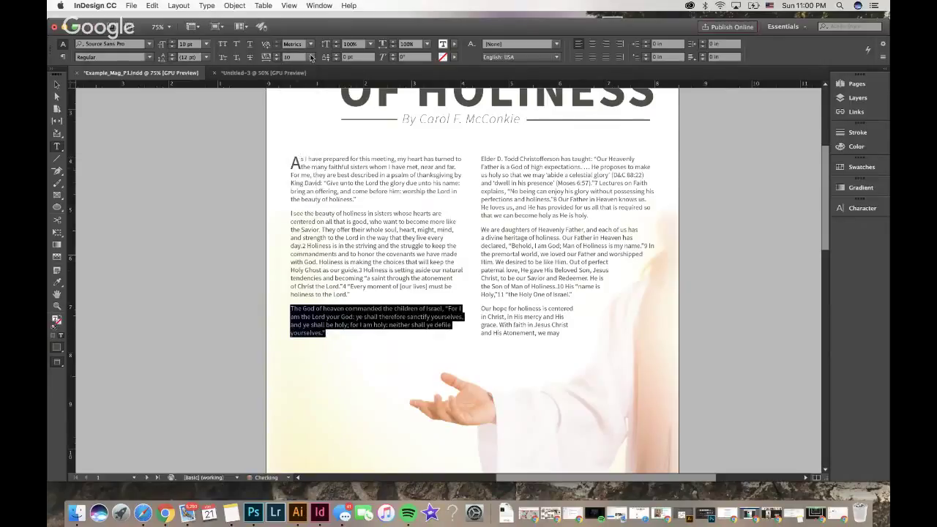
left_click(312, 57)
left_click(313, 57)
left_click(276, 60)
left_click(276, 60)
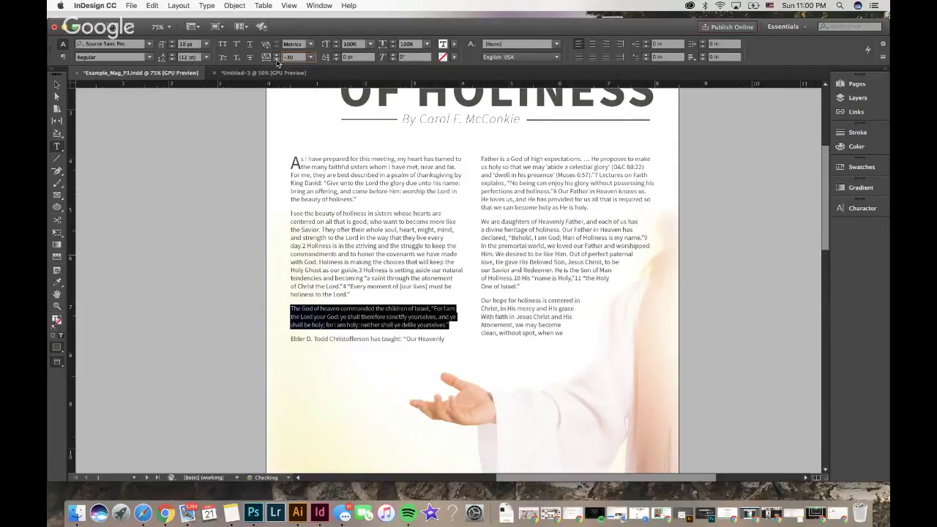
left_click(276, 60)
left_click(276, 55)
left_click(276, 55)
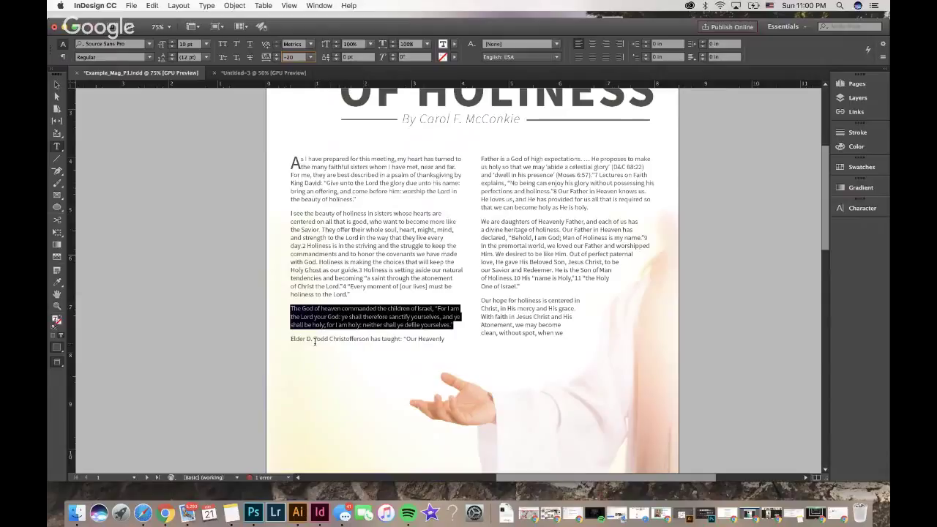
Try an overly tight tracking of -60 on the same paragraph.
left_click(277, 61)
left_click(276, 61)
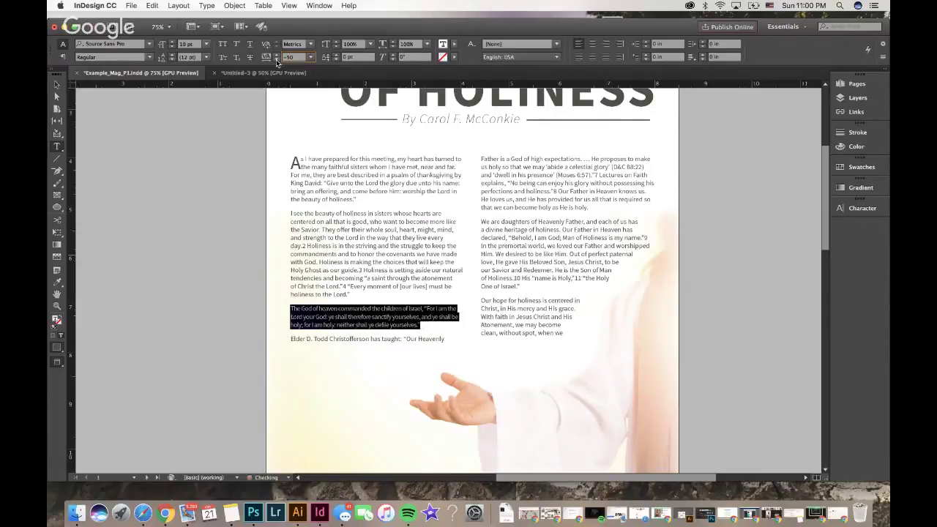
left_click(277, 61)
Return the paragraph's tracking to 20 and deselect its text.
left_click(313, 58)
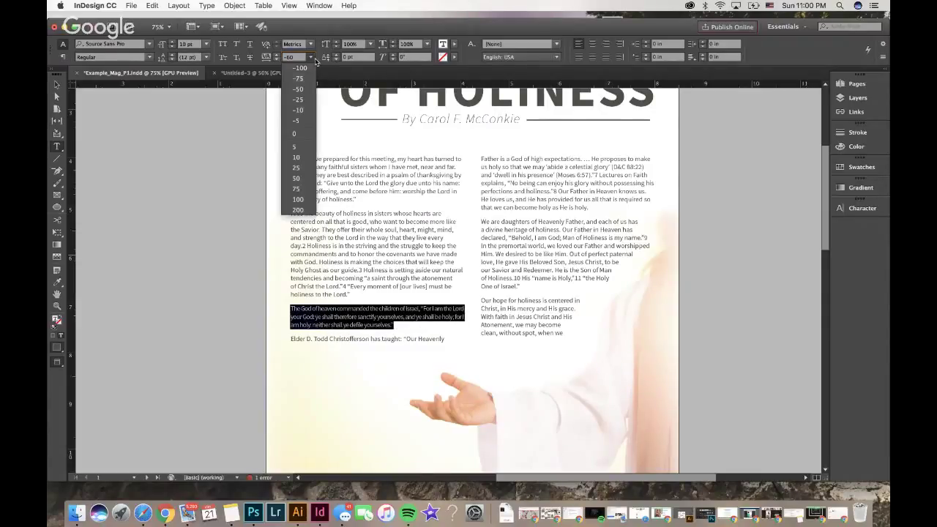
left_click(297, 158)
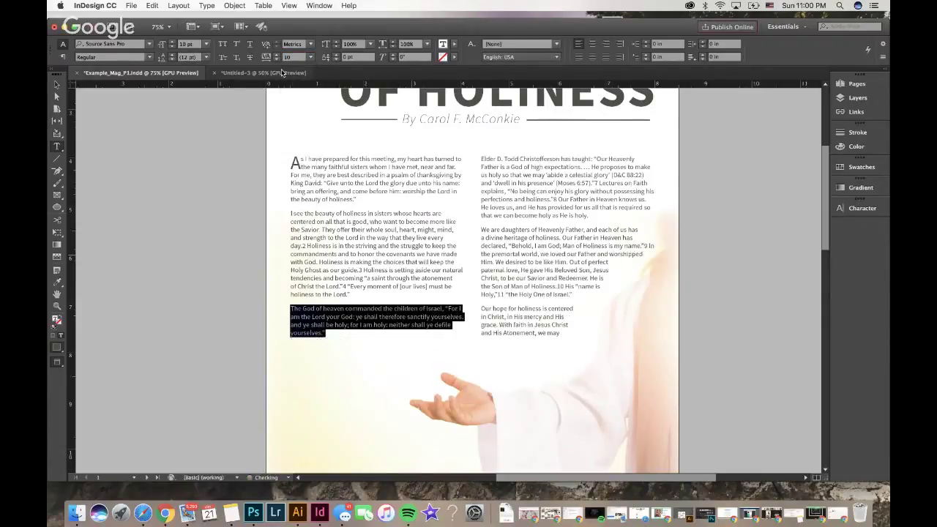
left_click(337, 313)
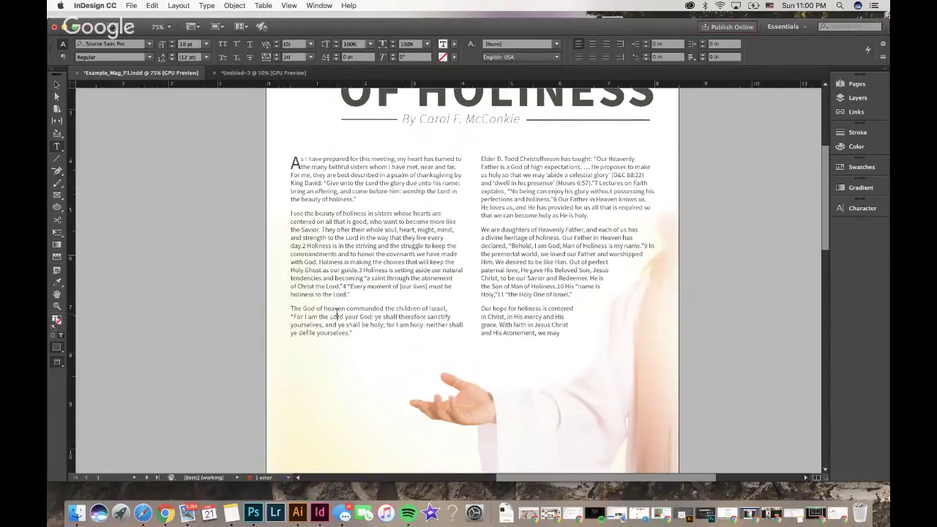
Look over the article's opening page and the following spread, checking how the body text columns, images and title are laid out.
scroll(337, 312, "down", 3)
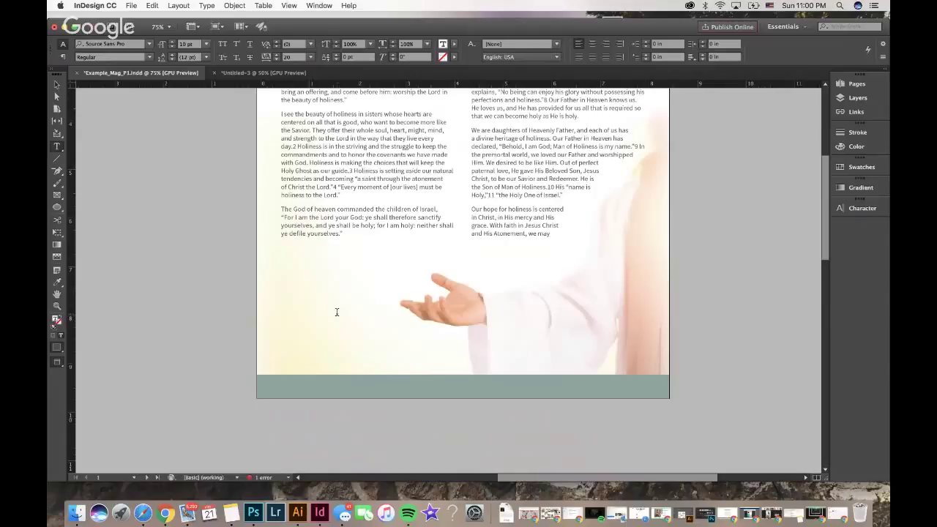
scroll(337, 312, "down", 10)
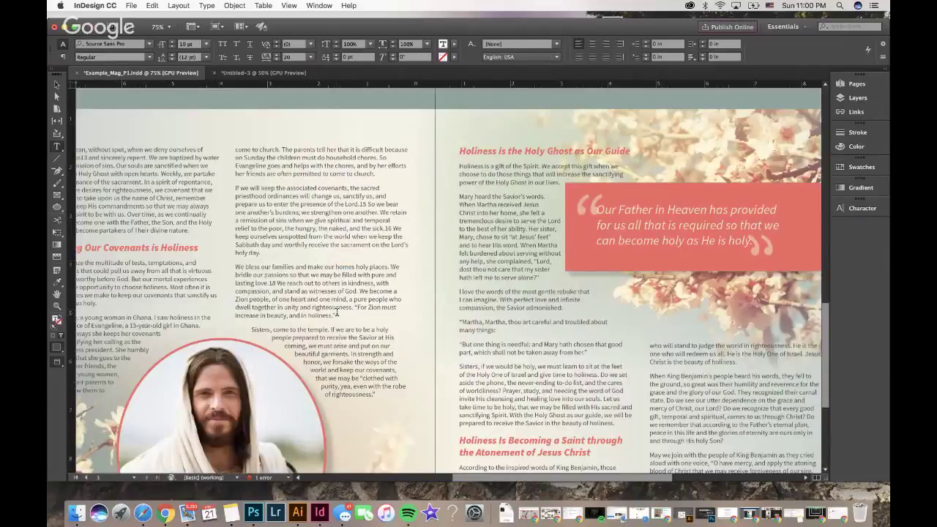
scroll(337, 313, "down", 1)
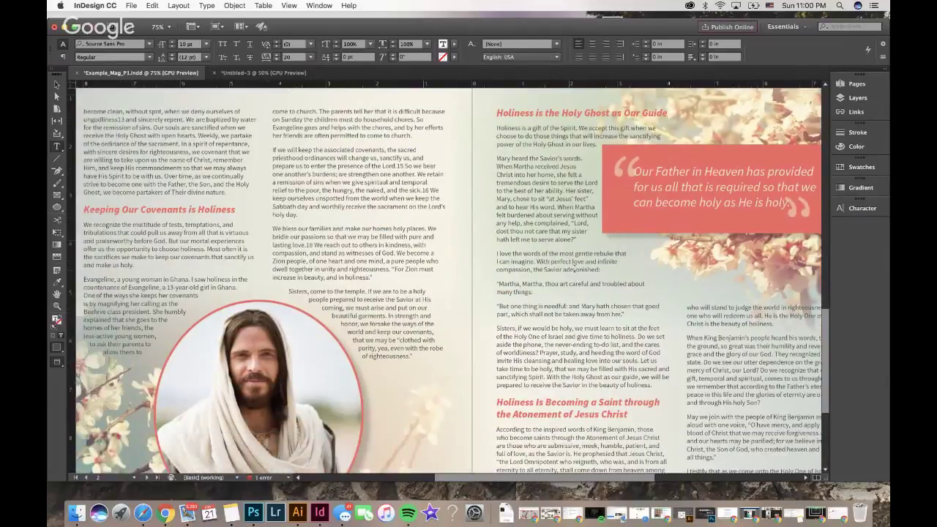
scroll(575, 264, "down", 1)
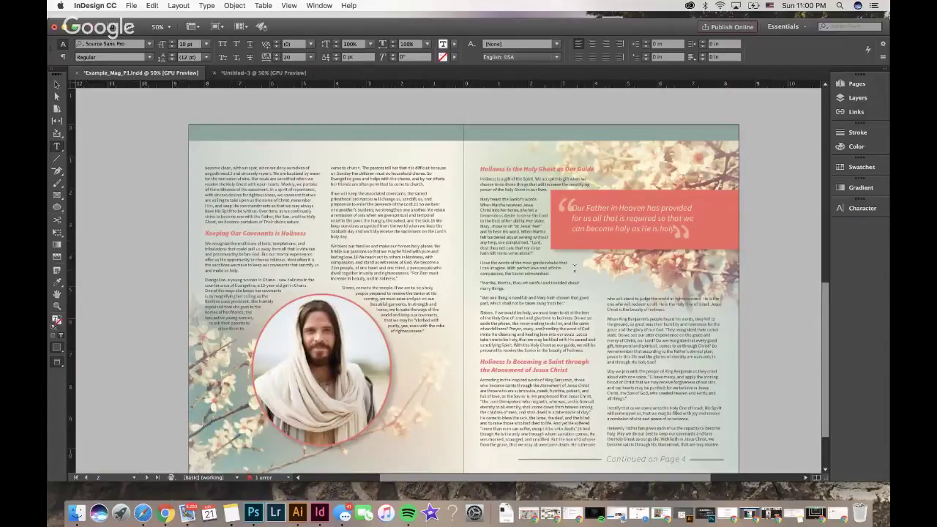
scroll(651, 319, "up", 5)
scroll(651, 318, "up", 2)
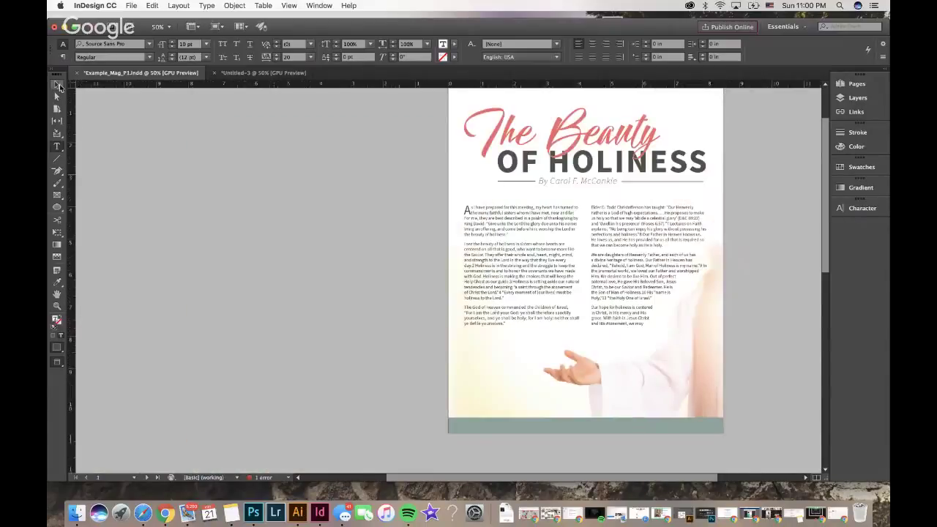
left_click(584, 223)
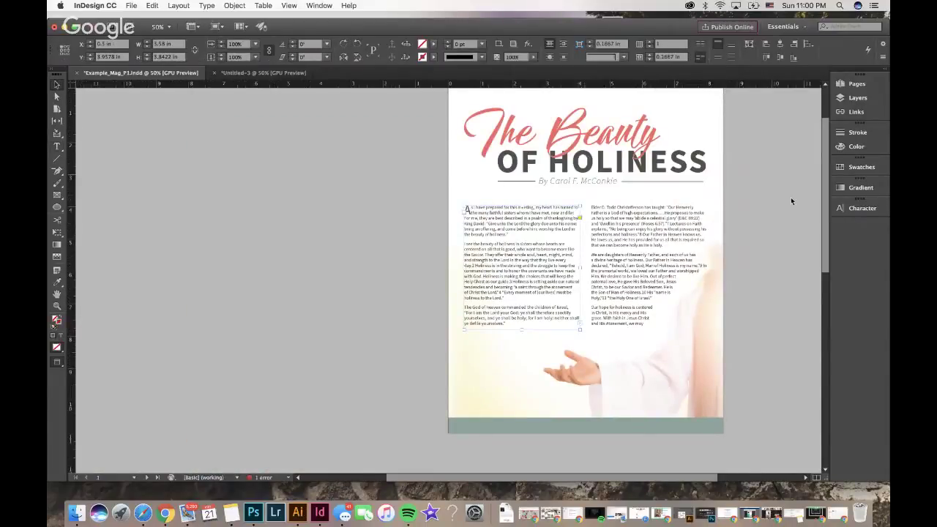
scroll(666, 187, "up", 2)
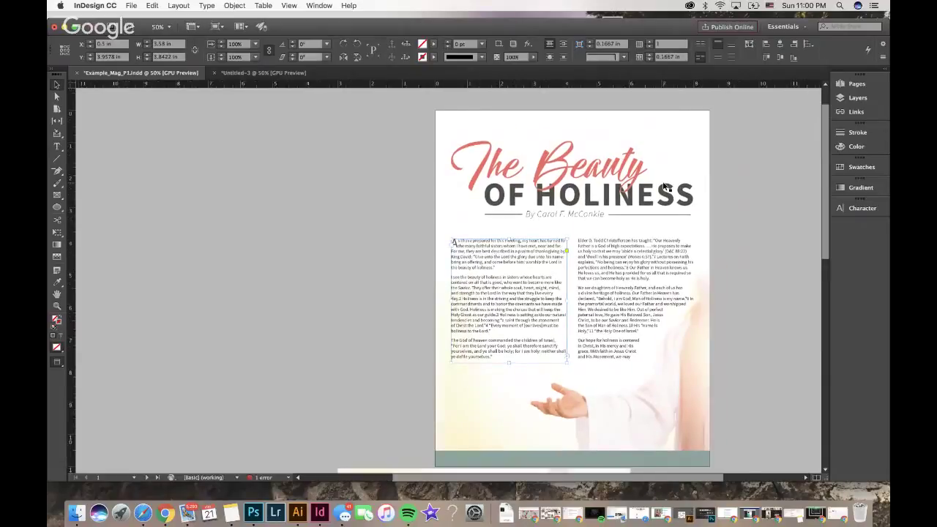
key("super+equal")
scroll(664, 186, "up", 3)
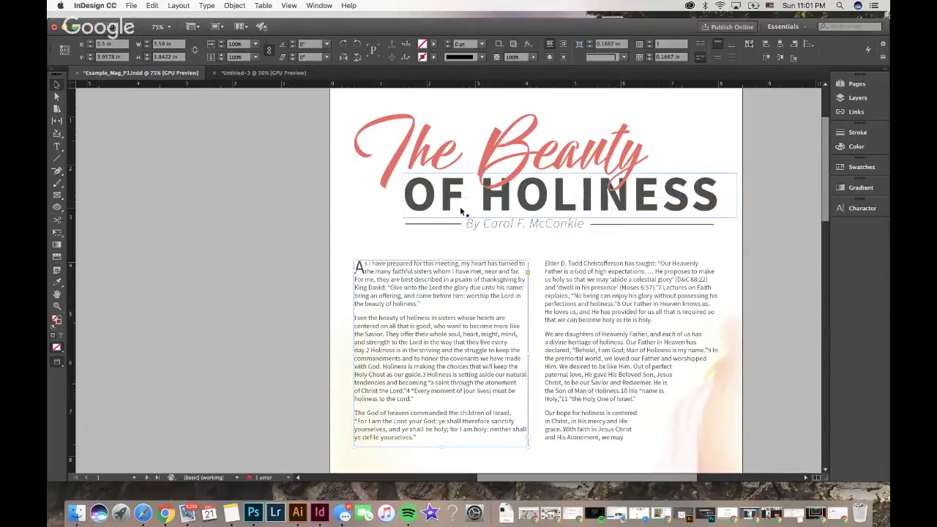
Try raising the "The Beauty" title frame to Y 1.0317 in, away from "OF HOLINESS".
left_click(627, 189)
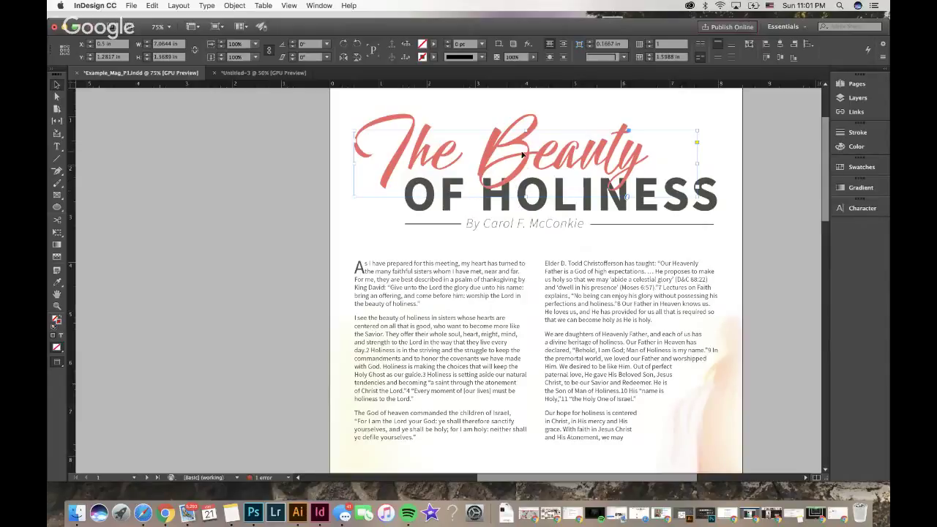
key("Up")
key("Up")
key("Up")
key("Up")
key("Up")
key("Up")
key("Up")
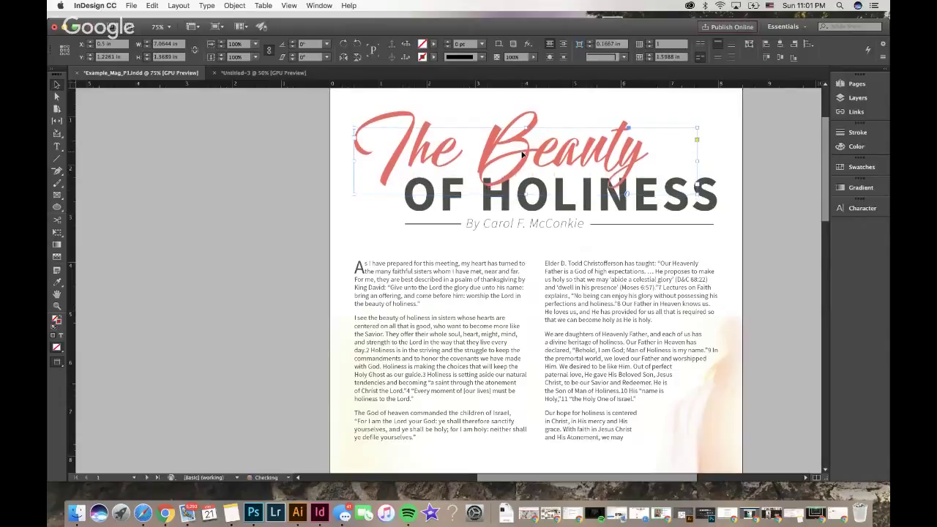
key("Up")
key("Up")
key("Up")
key("Up")
key("Up")
key("Up")
key("Up")
key("Up")
key("Up")
key("Up")
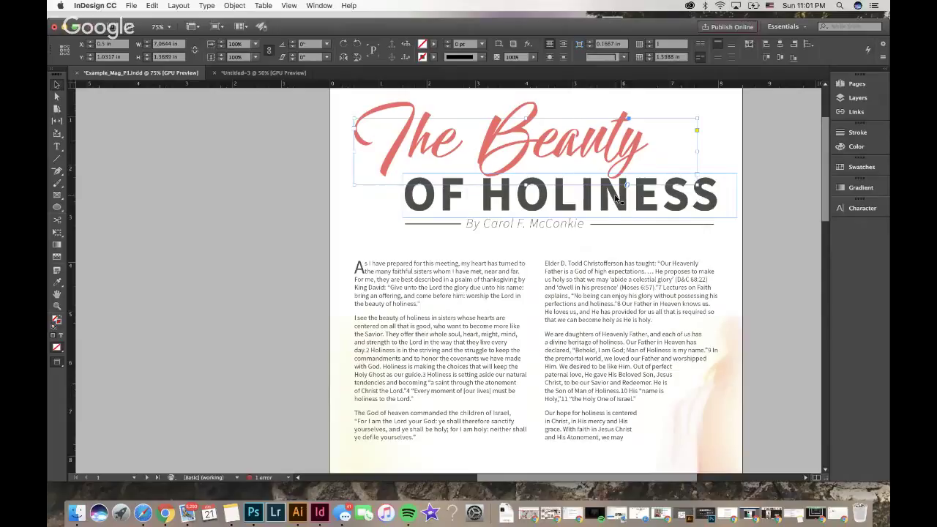
Lower the "The Beauty" title frame back to Y 1.2817 in, overlapping "OF HOLINESS", and deselect it.
key("Down")
key("Down")
key("Down")
key("Down")
key("Down")
key("Down")
key("Down")
key("Down")
key("Down")
key("Down")
key("Down")
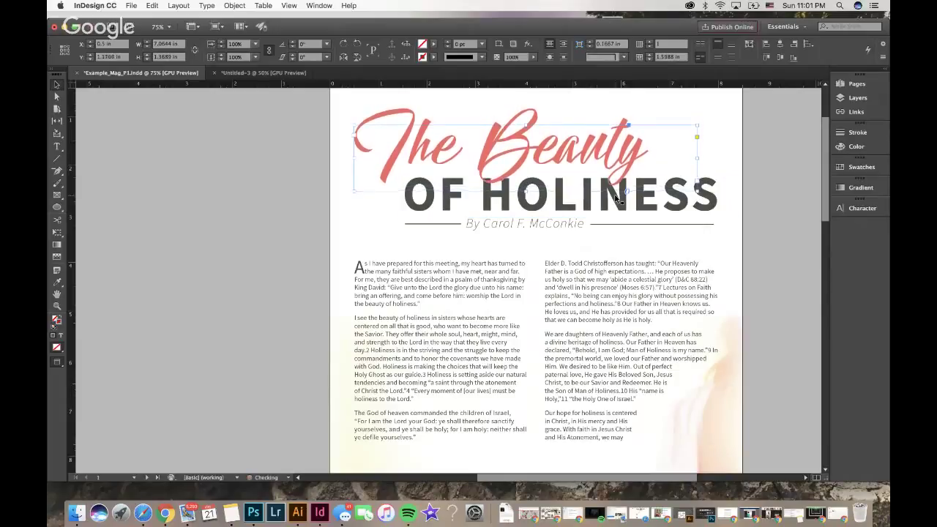
key("Down")
key("Down")
key("Down")
key("Down")
key("Down")
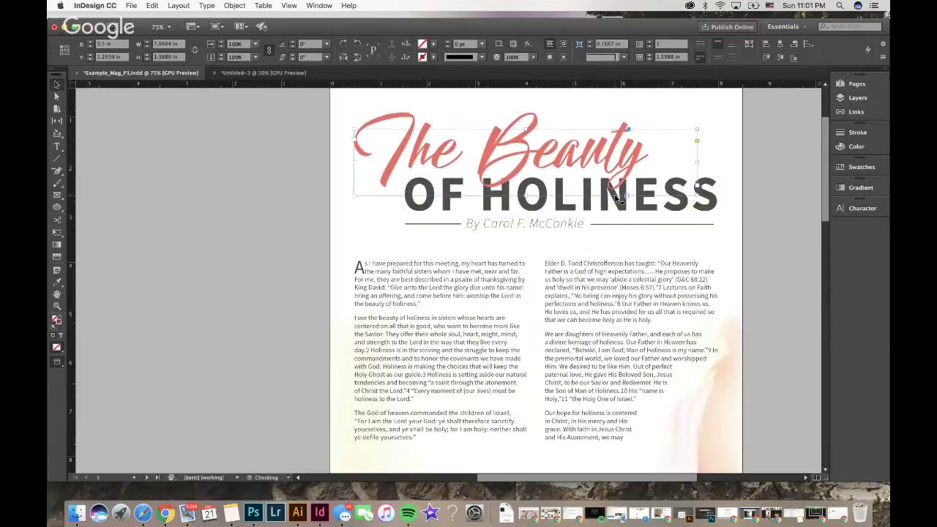
key("Down")
key("Down")
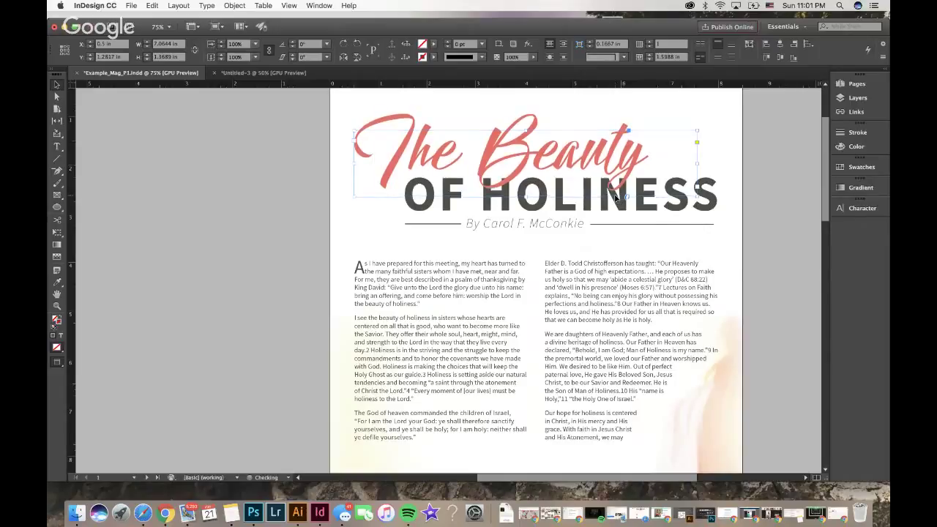
key("super+shift+a")
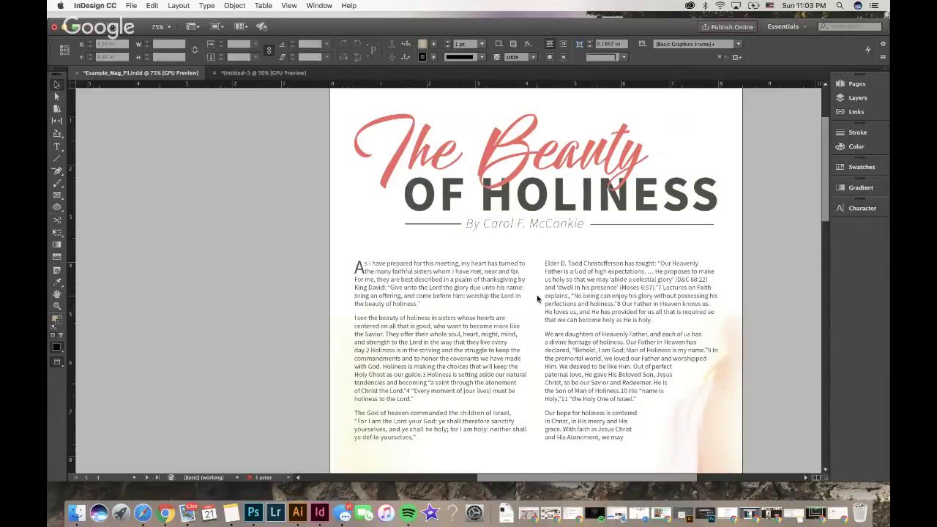
Examine the heading and text column alignment on the opening page and the pull quote, image and columns on the following spread.
scroll(537, 299, "down", 1)
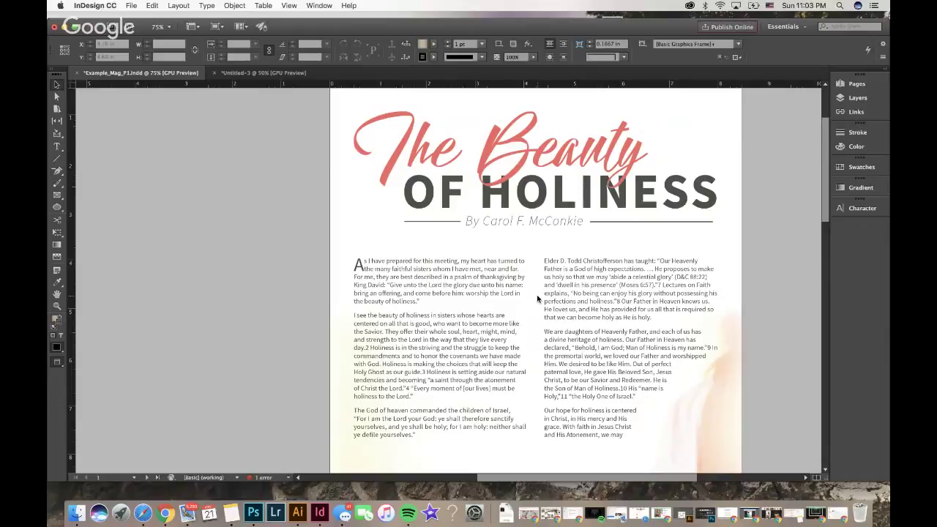
scroll(537, 299, "down", 2)
scroll(537, 299, "right", 2)
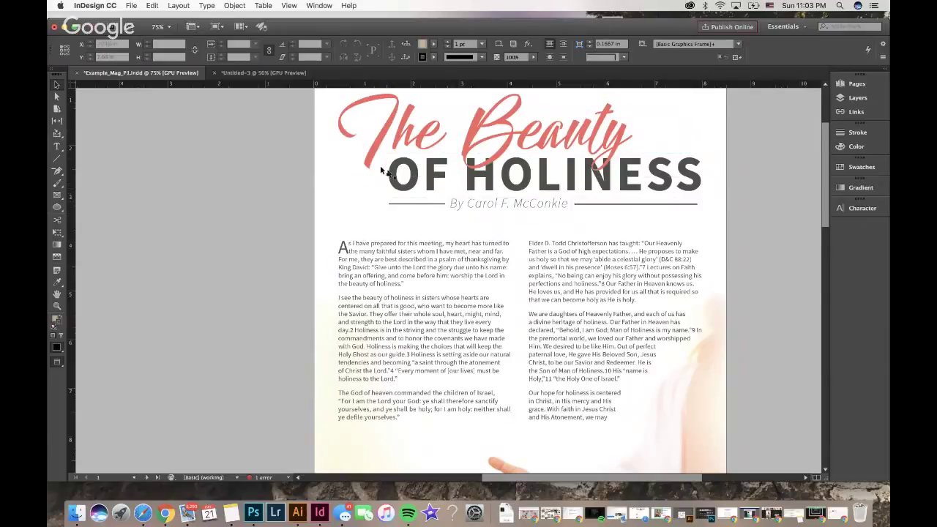
left_click(411, 265)
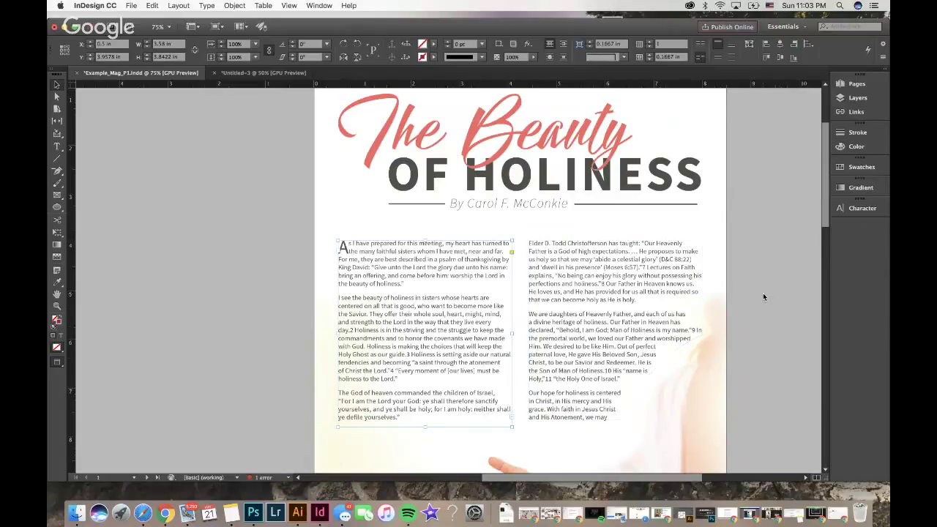
scroll(762, 296, "down", 4)
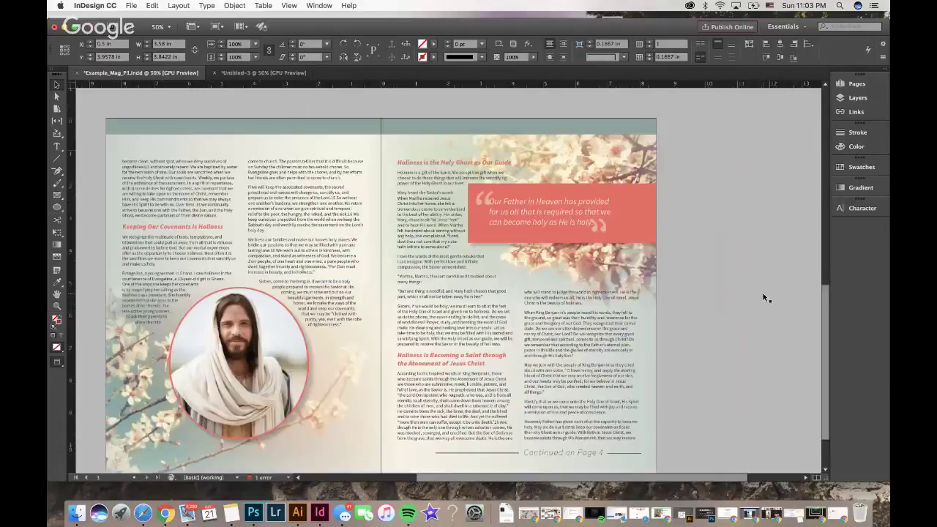
scroll(763, 296, "down", 1)
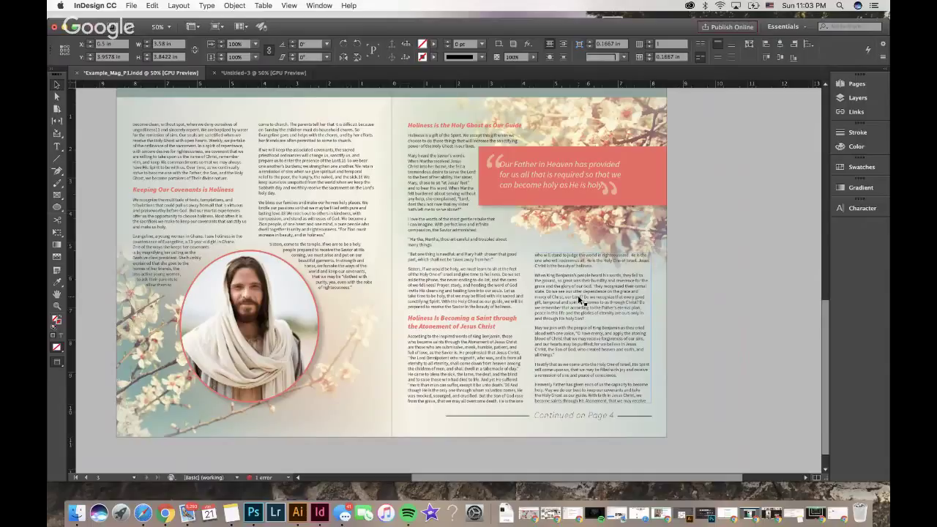
scroll(580, 300, "up", 3)
scroll(579, 300, "up", 10)
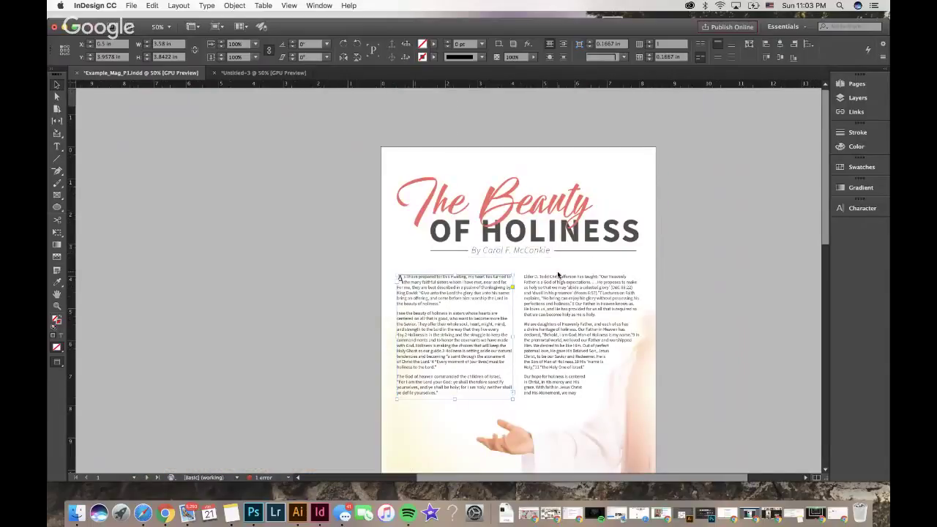
scroll(558, 275, "down", 1)
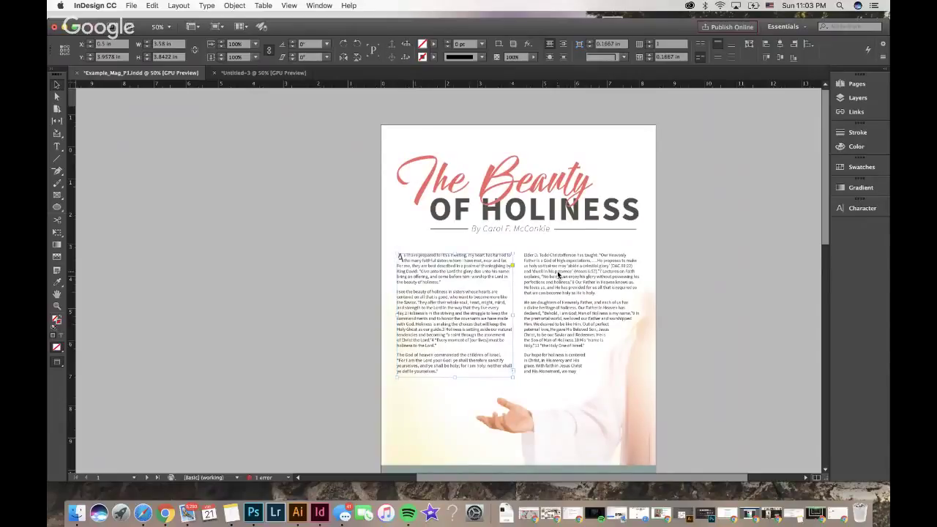
scroll(590, 418, "down", 10)
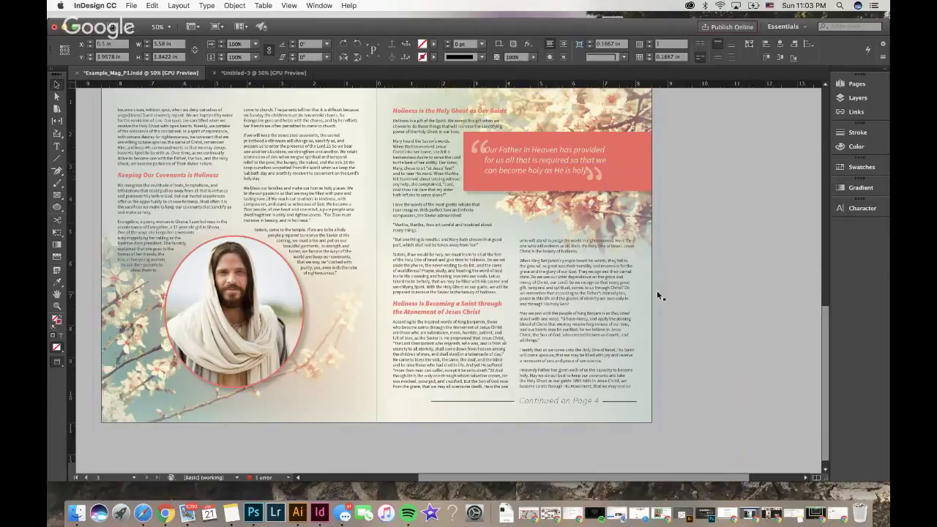
scroll(656, 290, "up", 2)
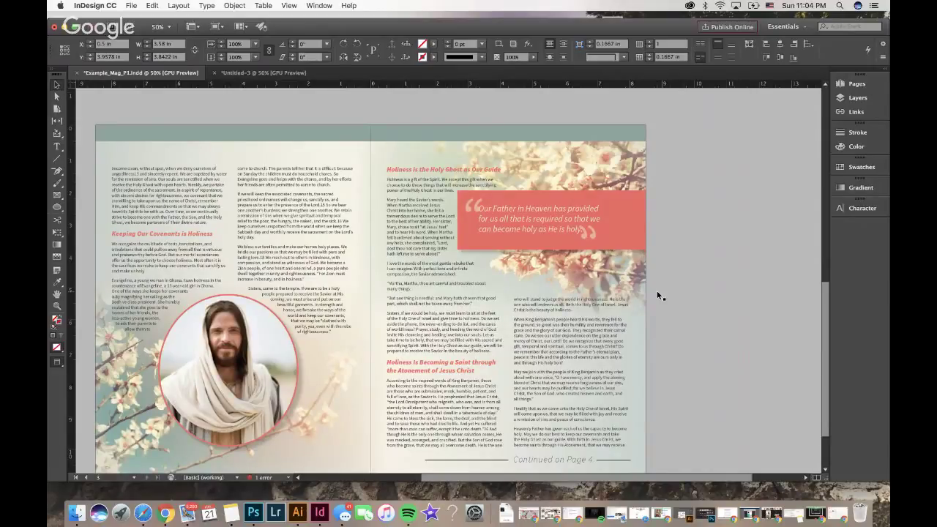
scroll(657, 290, "down", 1)
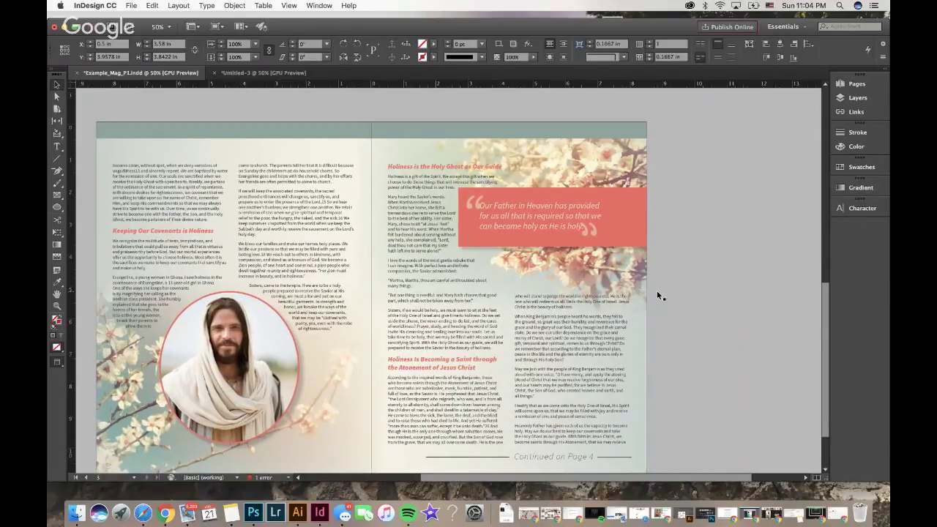
scroll(657, 295, "down", 1)
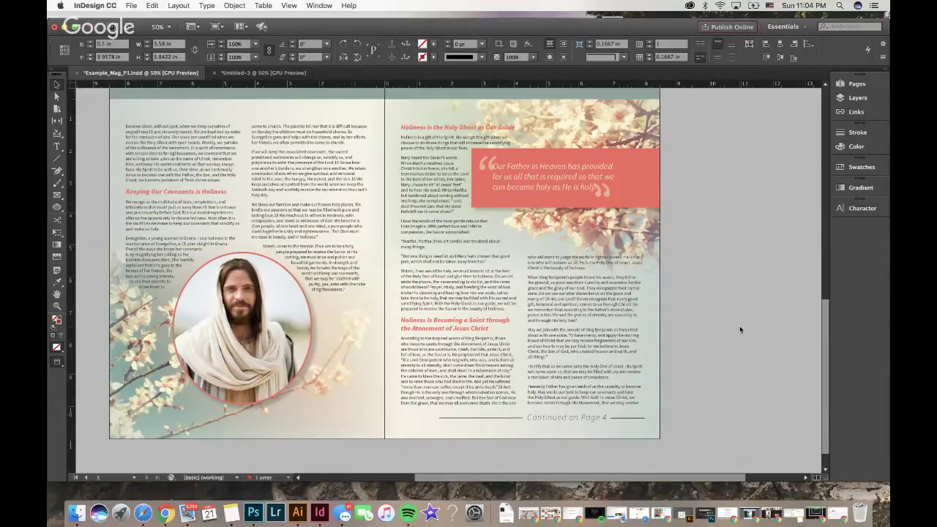
Switch to the Untitled-3 document and go to the title on its first page.
left_click(254, 76)
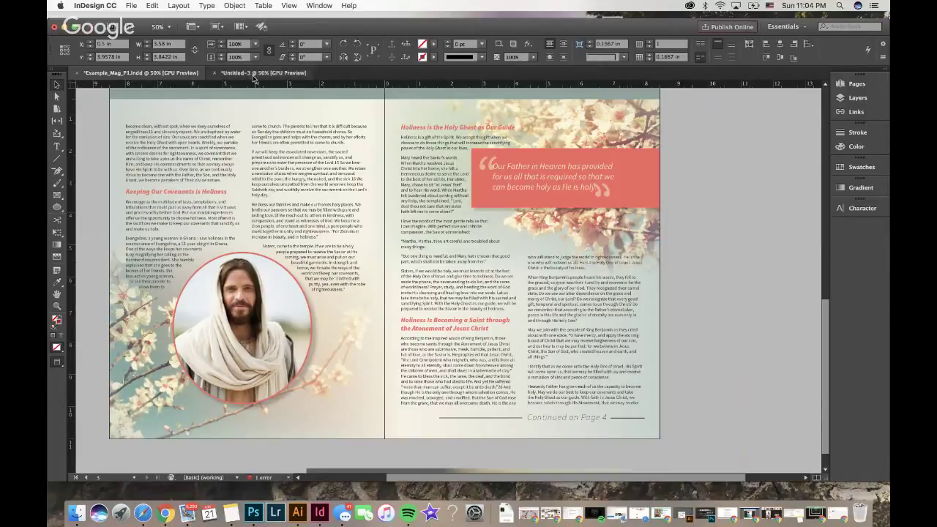
scroll(607, 233, "right", 3)
scroll(654, 243, "down", 2)
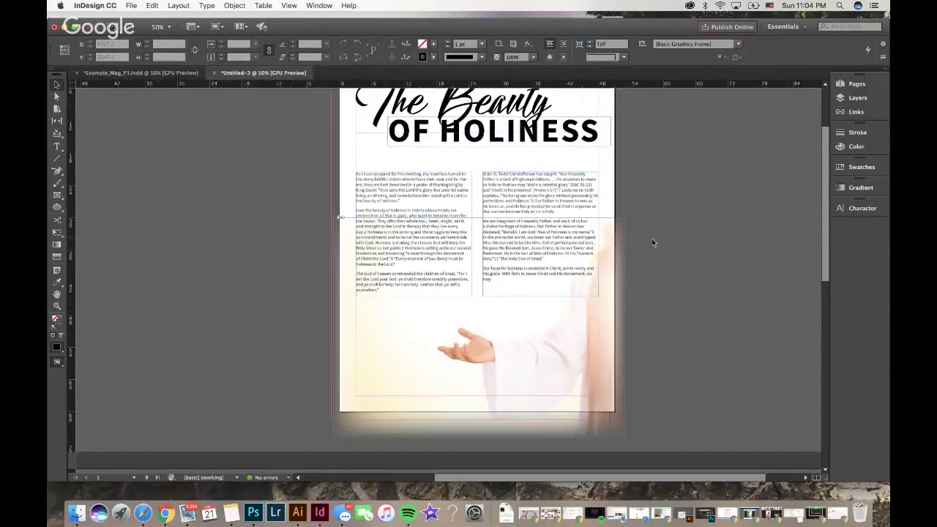
key("super+equal")
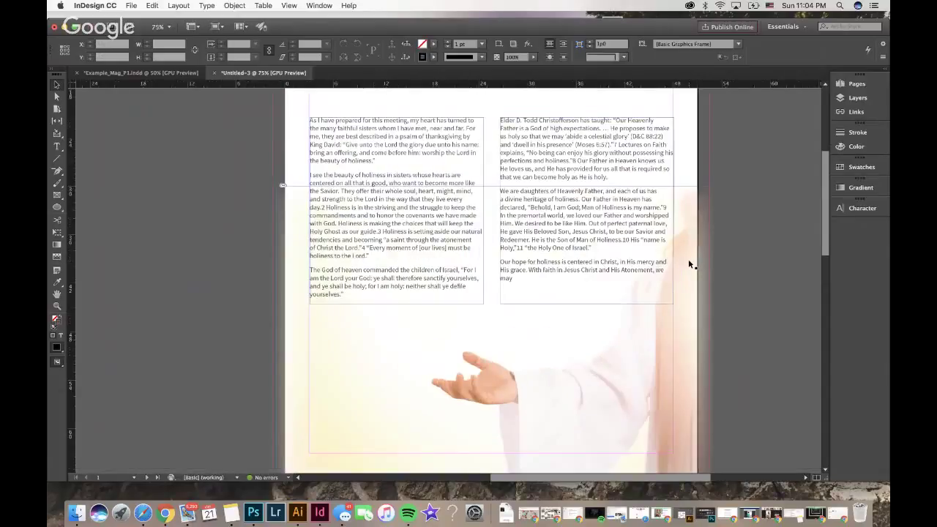
scroll(688, 264, "up", 5)
scroll(688, 263, "right", 1)
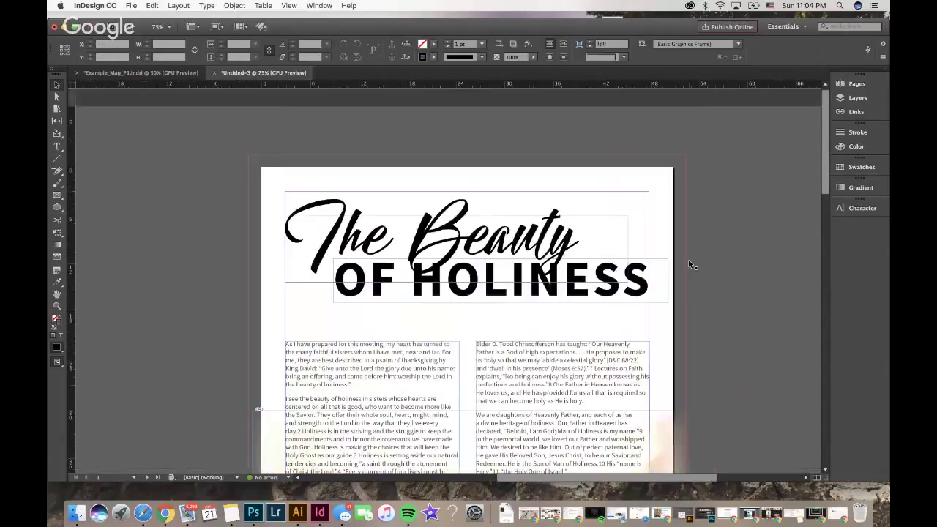
Reposition the "OF HOLINESS" title frame slightly, to X 9p1.6 and Y 10p11, beneath "The Beauty".
left_click(327, 253)
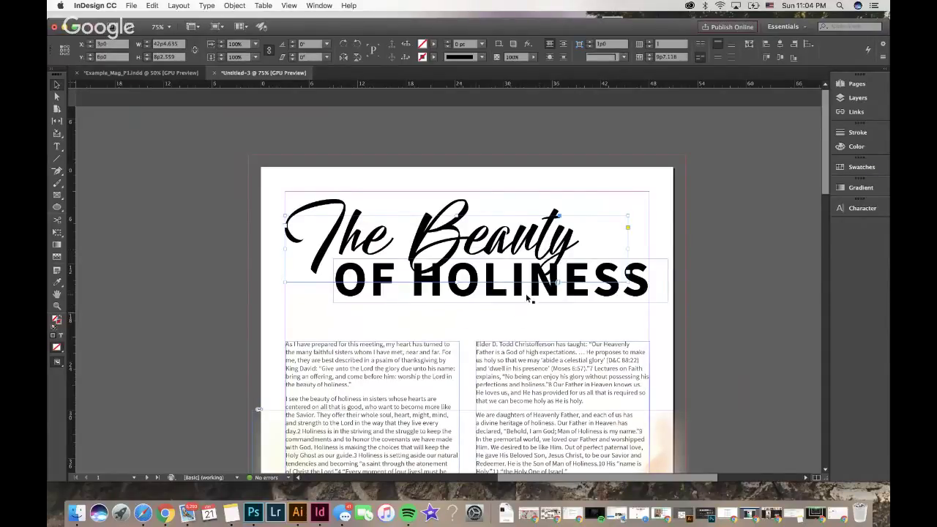
mouse_move(521, 299)
left_mouse_down()
mouse_move(519, 323)
mouse_move(520, 299)
left_mouse_up()
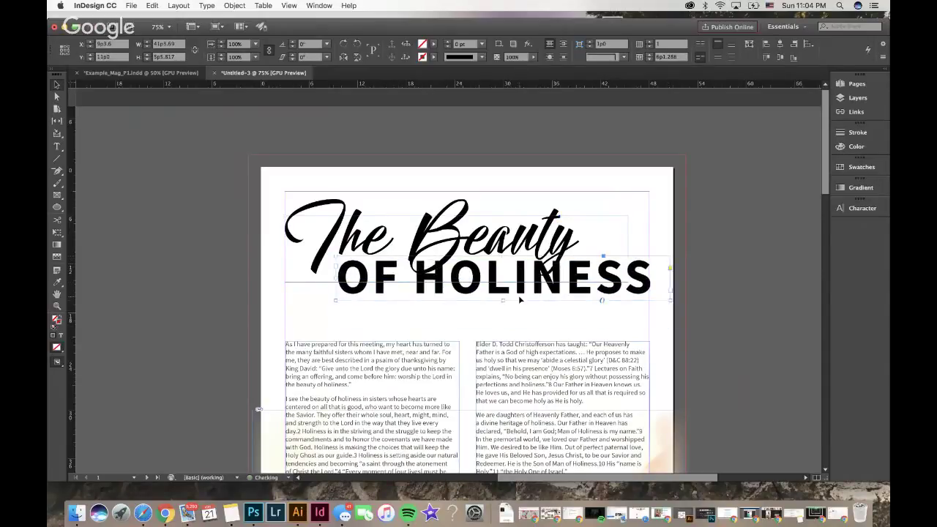
key("Left")
key("Left")
key("Up")
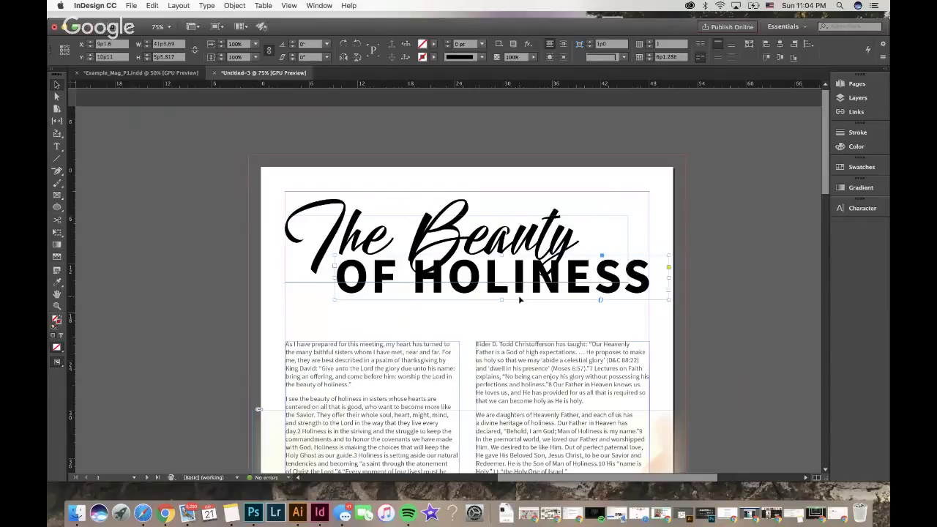
scroll(519, 299, "down", 2)
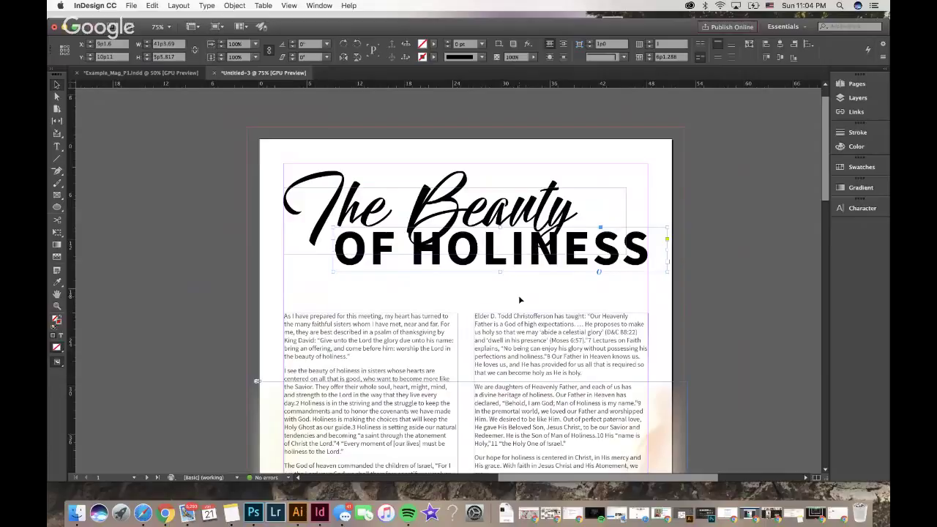
scroll(520, 300, "down", 4)
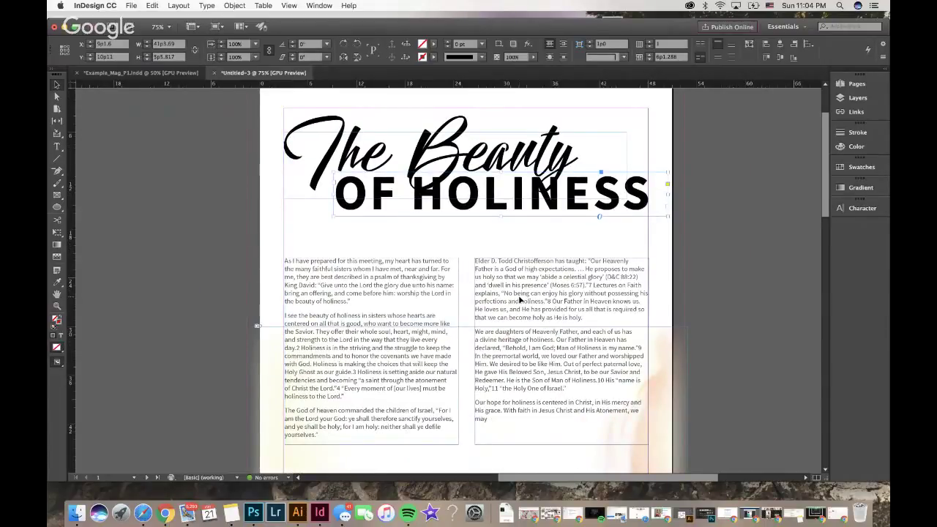
Try alternative fonts on the "OF HOLINESS" title, including Helvetica, Minion Pro, Andale Mono, Athelas, Baskerville and Bodoni 72 Smallcaps.
left_click(57, 146)
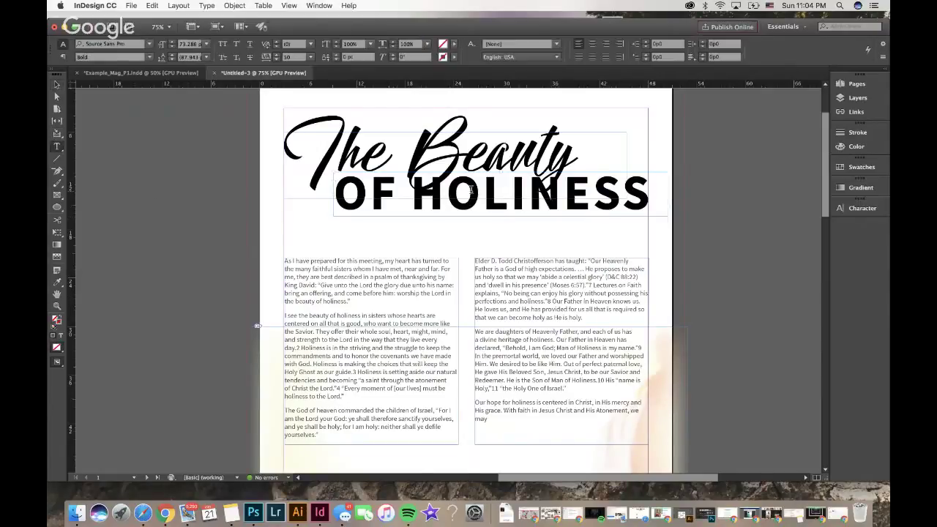
triple_click(471, 189)
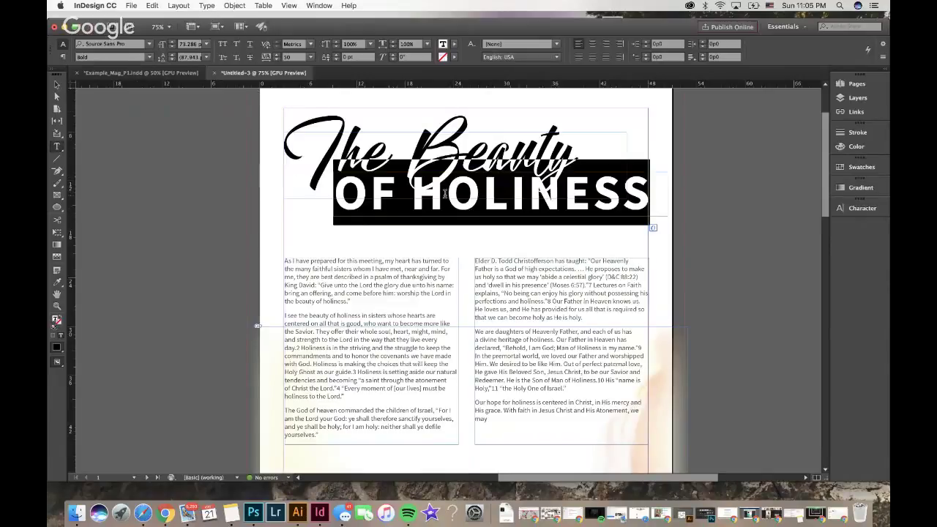
left_click(115, 45)
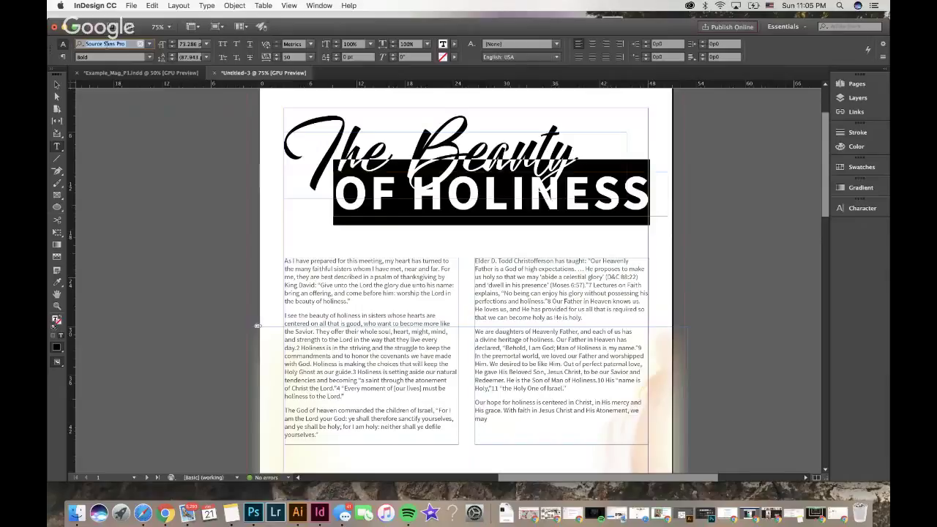
type("Times")
key("Return")
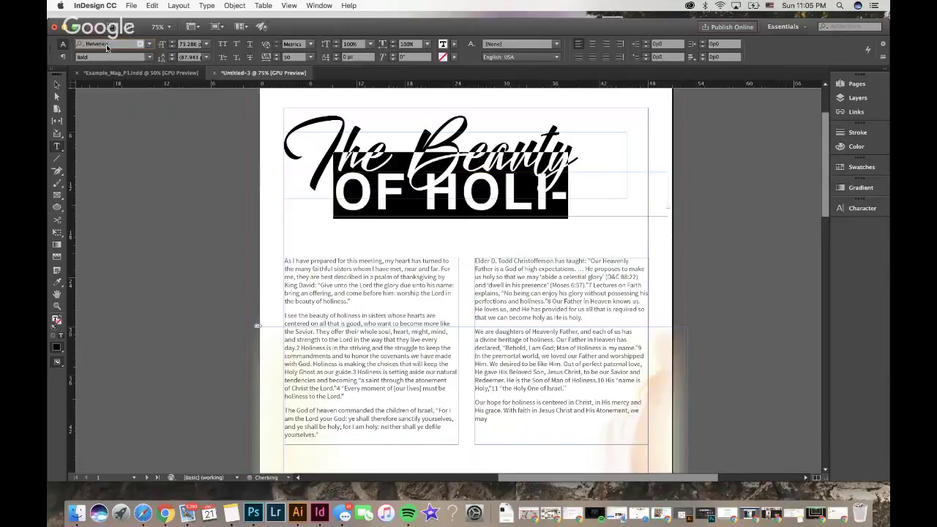
type("Arial")
key("Return")
key("Down")
key("Down")
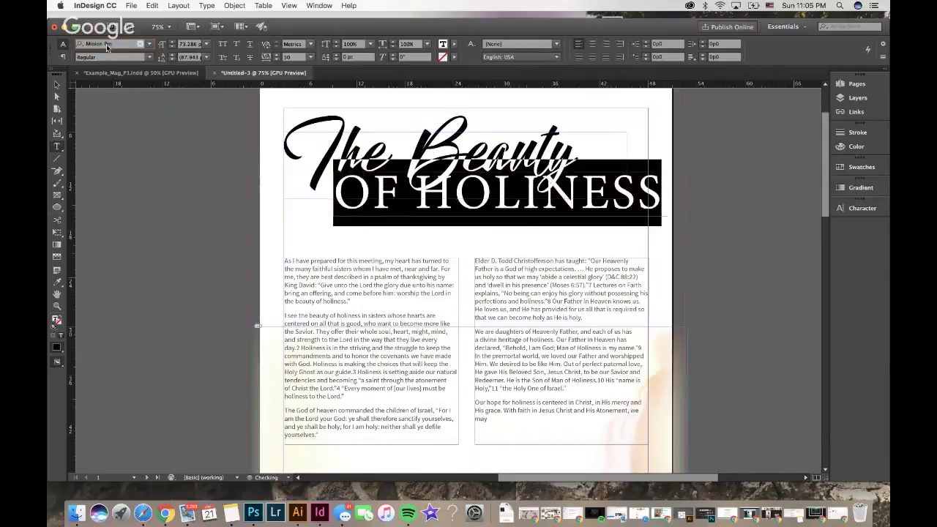
key("Down")
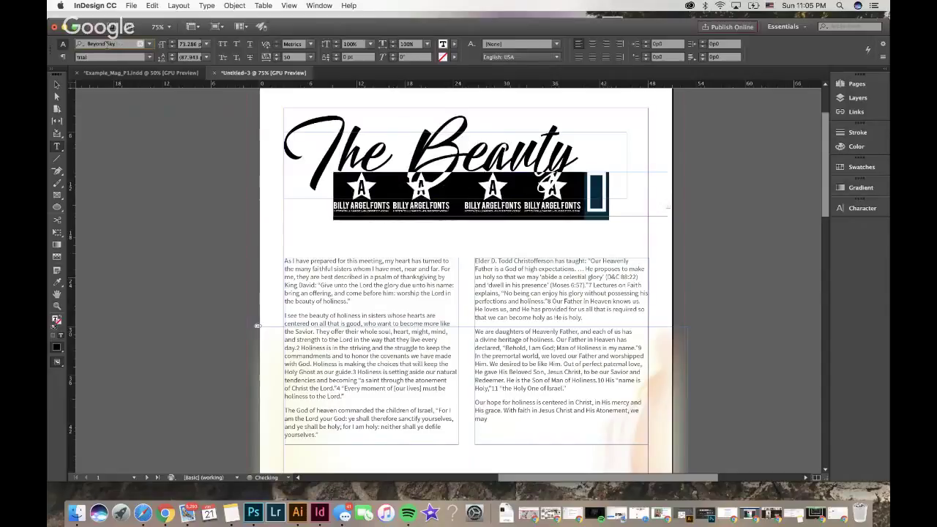
key("Down")
key("Down")
key("Down")
key("Down")
key("Down")
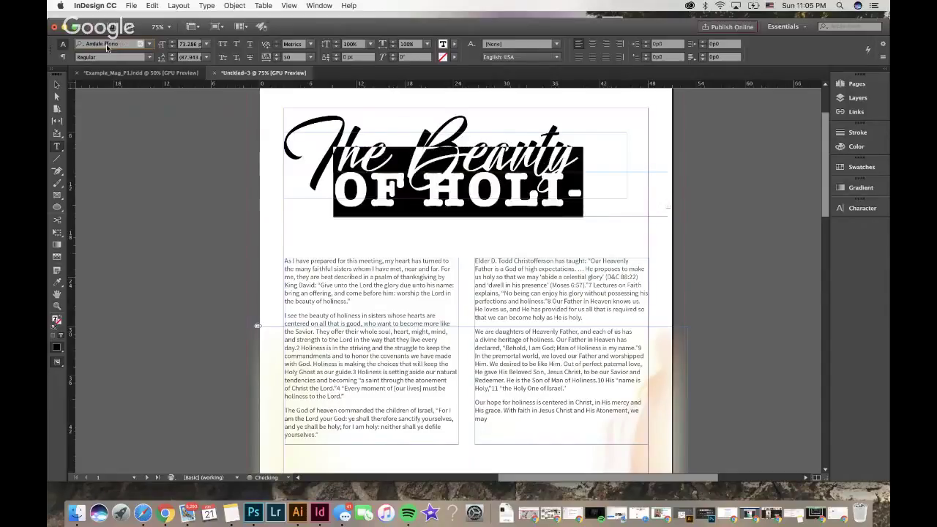
key("Down")
key("Down")
key("Down")
key("Down")
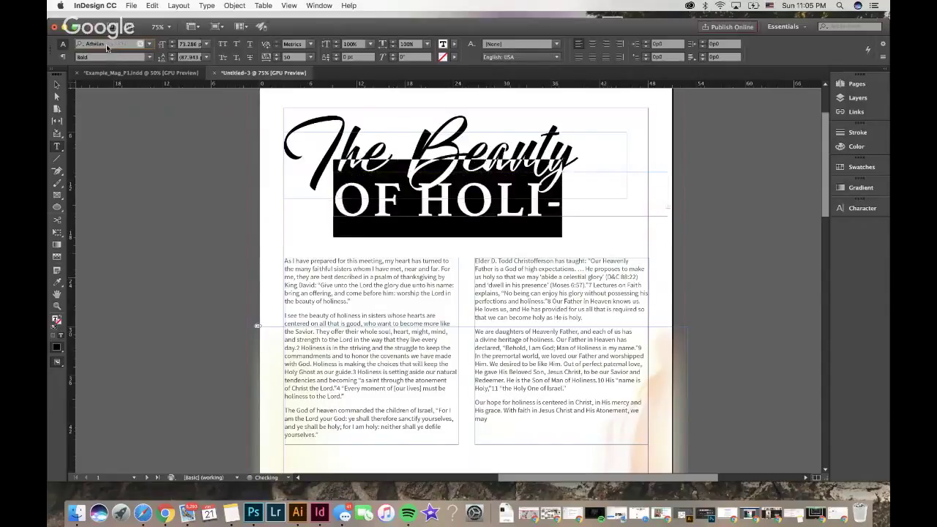
key("Down")
key("Down")
key("Down")
key("Down")
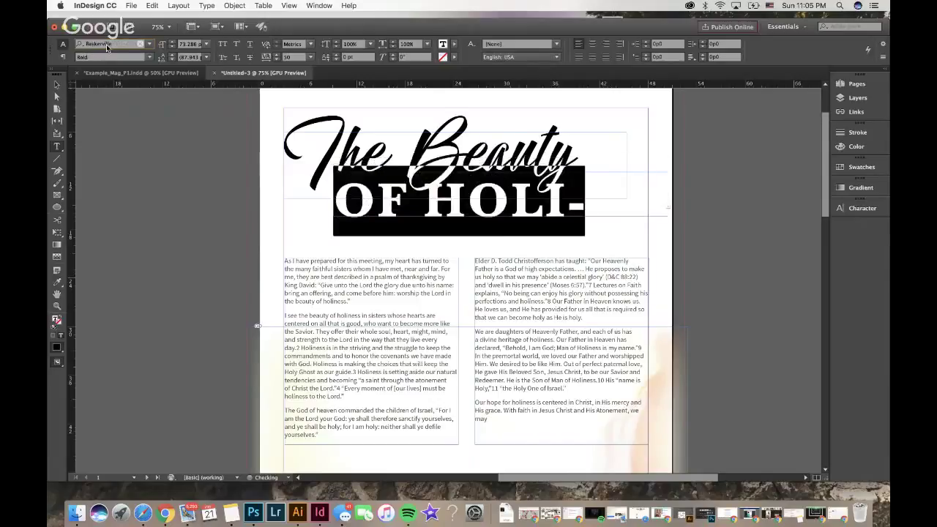
key("Down")
key("Down")
key("Down")
key("Down")
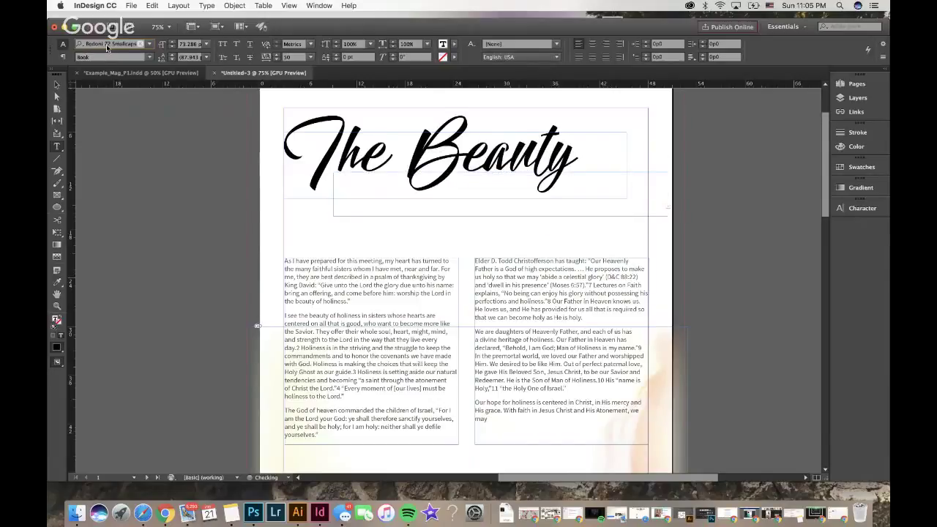
left_click(58, 85)
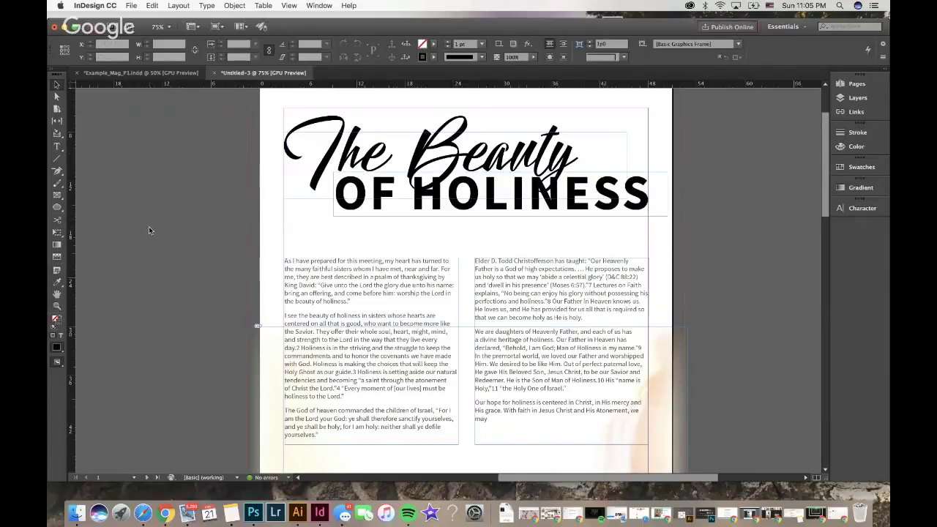
Examine the text columns and background image on the first page and the blossom images on the following spread.
scroll(149, 231, "down", 2)
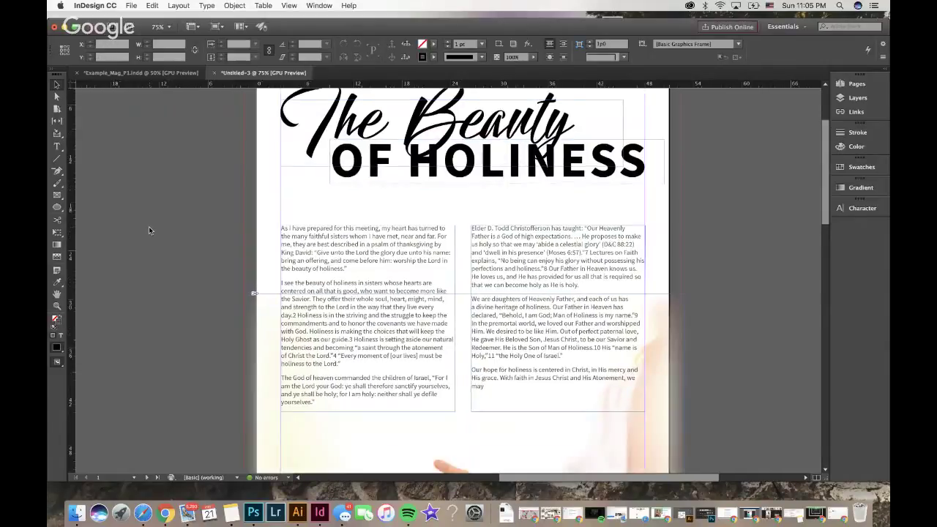
scroll(149, 231, "down", 6)
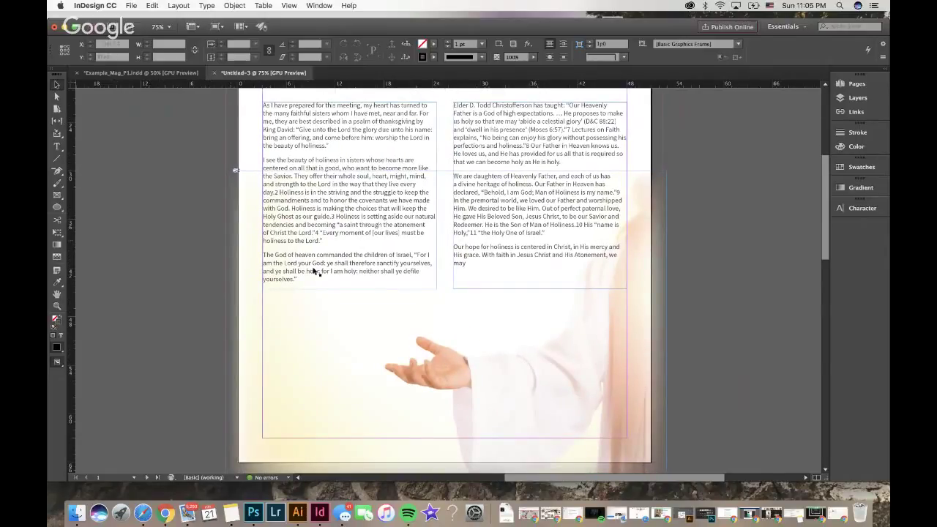
left_click(448, 322)
left_click(535, 379)
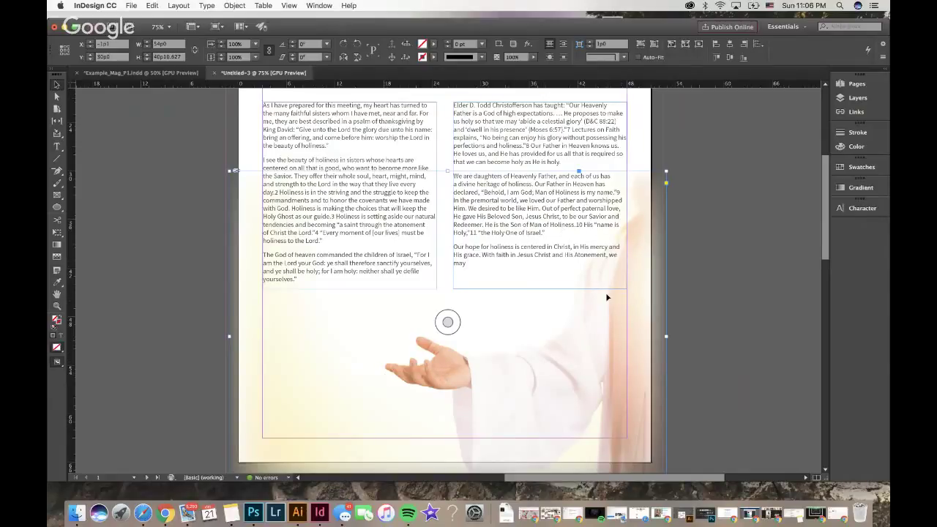
scroll(607, 297, "down", 2)
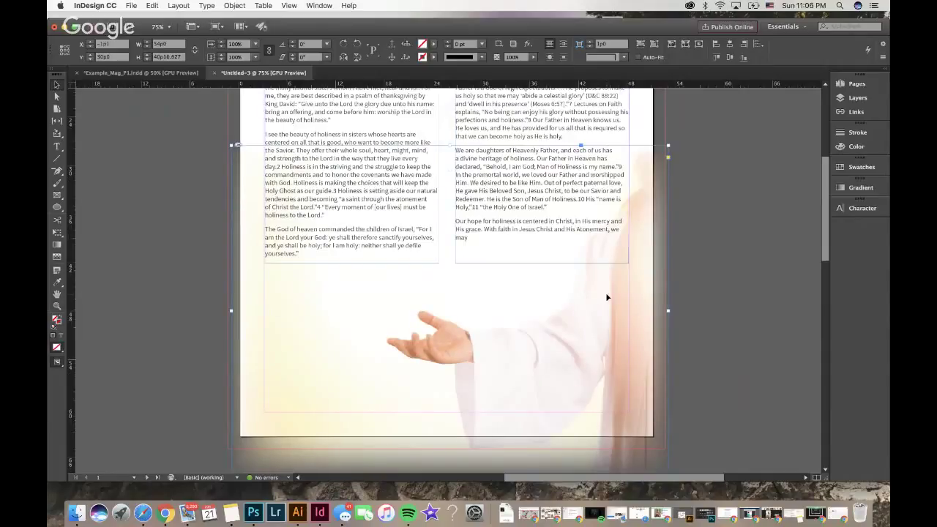
key("shift+Page_Down")
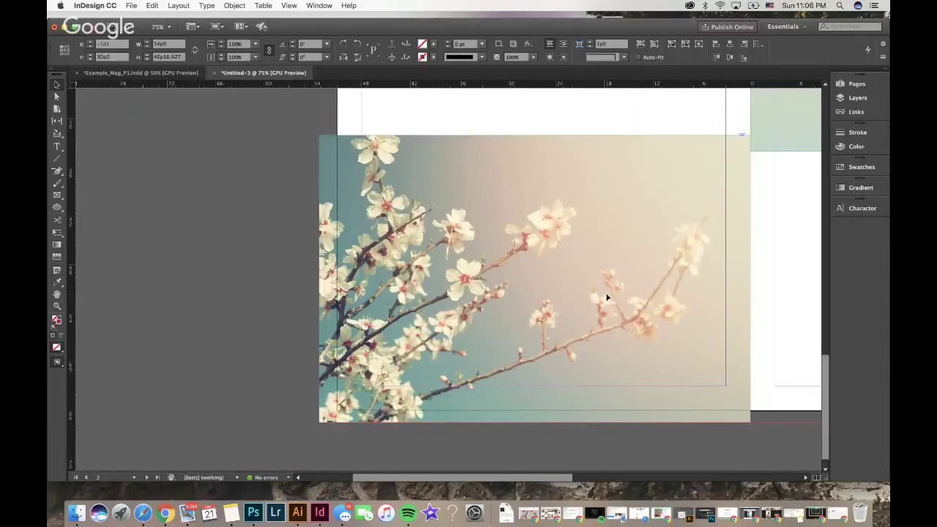
left_click(607, 297)
scroll(607, 297, "up", 10)
scroll(607, 298, "right", 8)
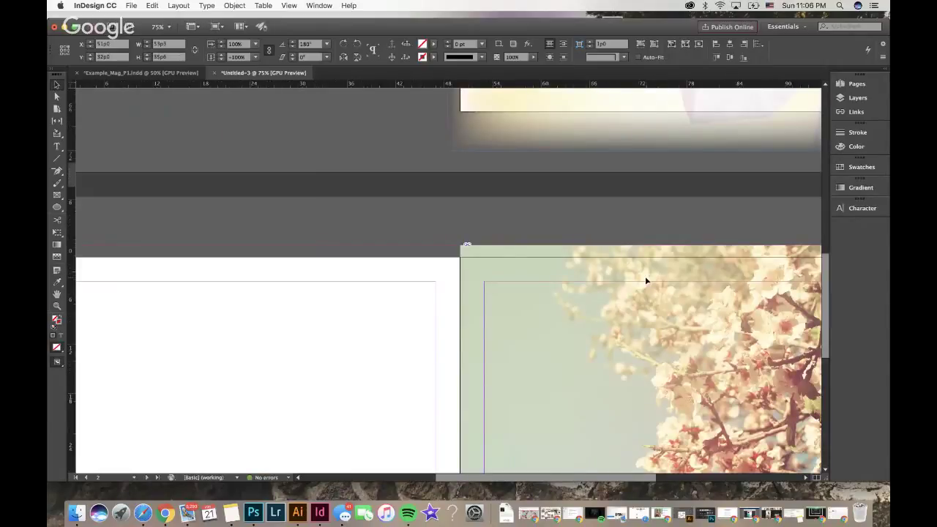
key("shift+Page_Up")
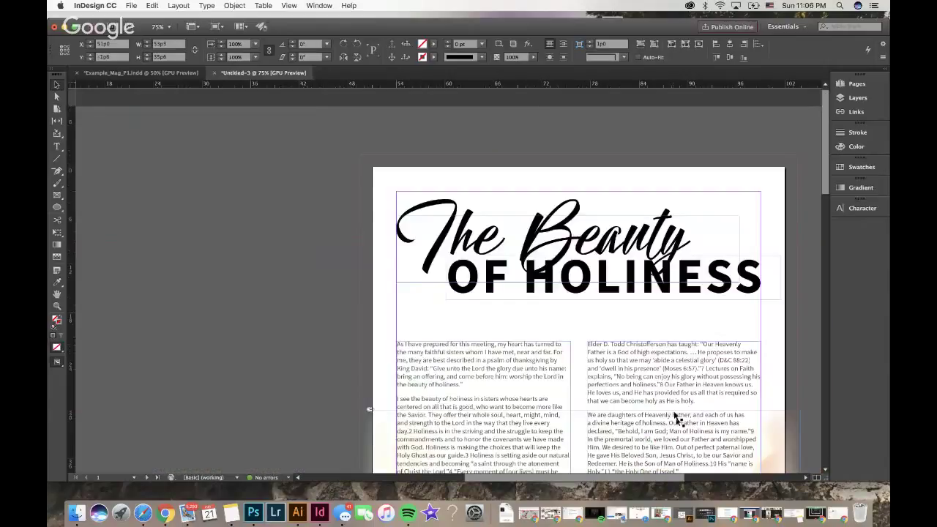
Reduce the opacity of the blossom image on the spread's right-hand page to 64%.
key("shift+Page_Down")
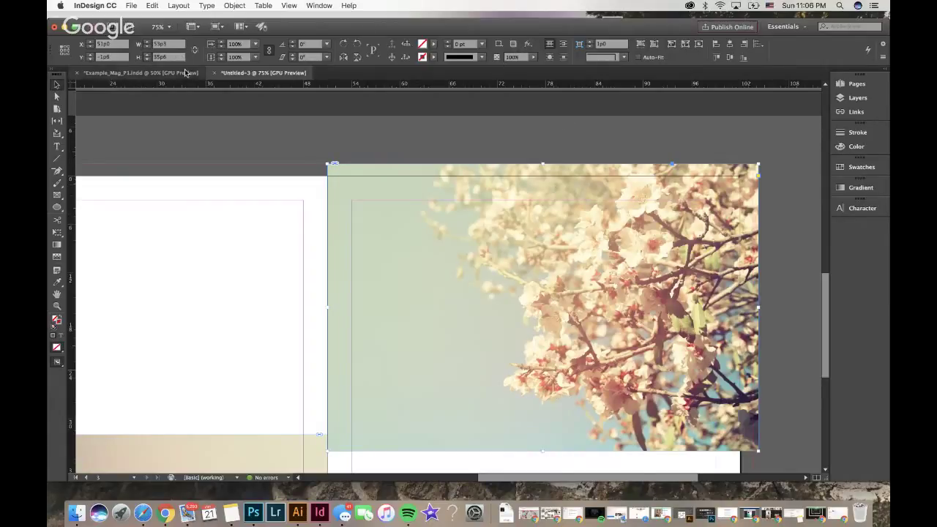
left_click(534, 58)
left_click_drag(534, 71, 517, 70)
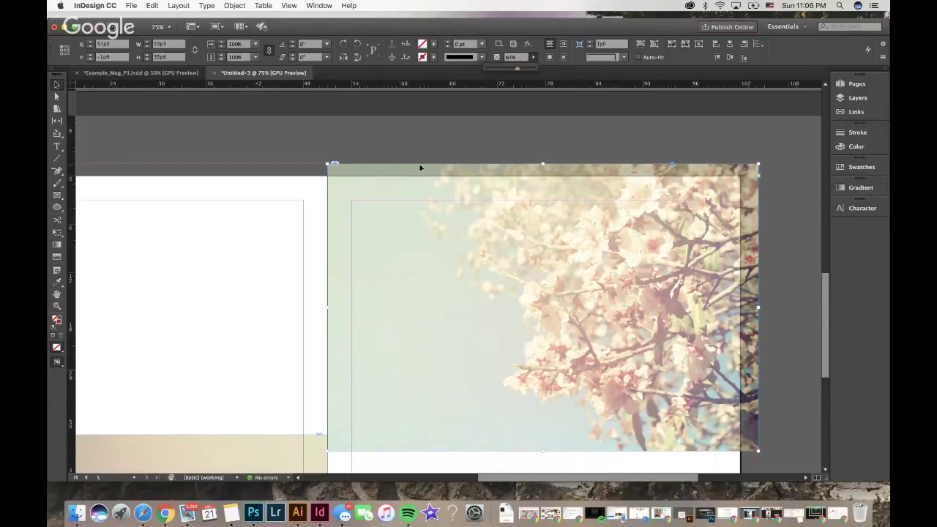
Try lowering the opacity of the blossom image on the spread's left-hand page to 21% and 49%.
scroll(420, 168, "down", 5)
left_click(421, 212)
left_click(533, 57)
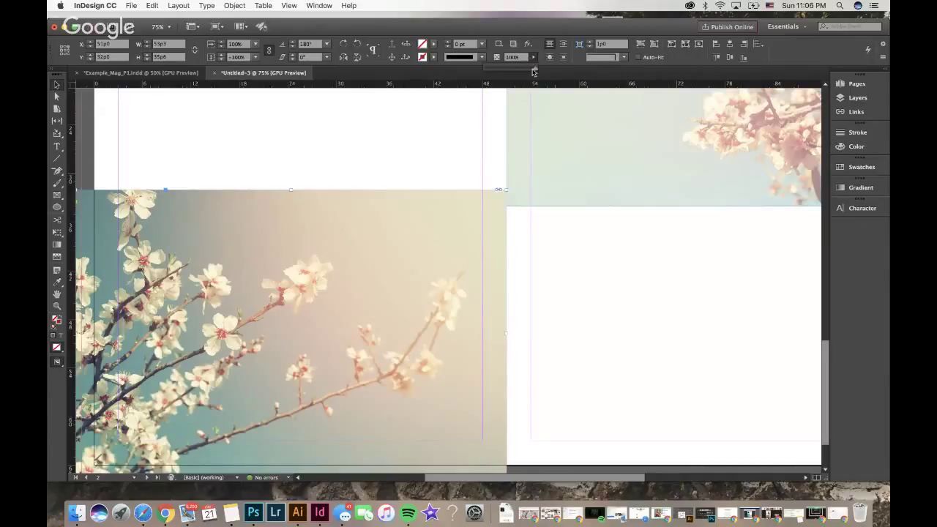
left_click_drag(533, 71, 495, 71)
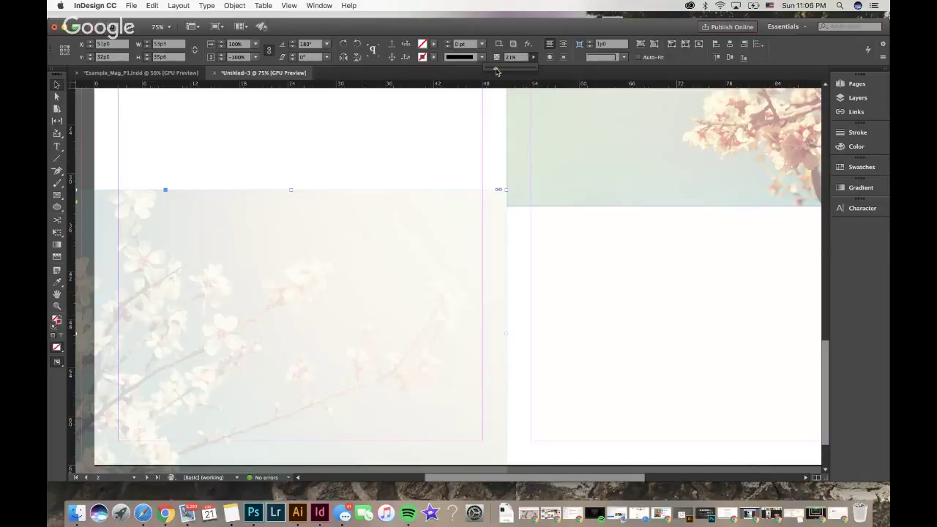
left_click_drag(494, 71, 513, 66)
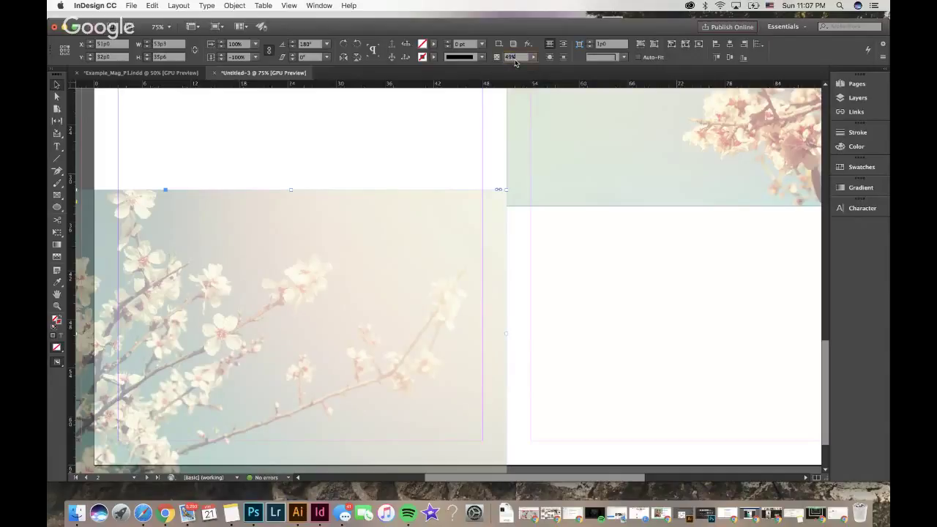
Try 0% opacity on the left-hand page's blossom image, restore it to 100% and deselect it.
left_click(525, 58)
type("2")
key("BackSpace")
key("BackSpace")
key("BackSpace")
type("0")
key("Return")
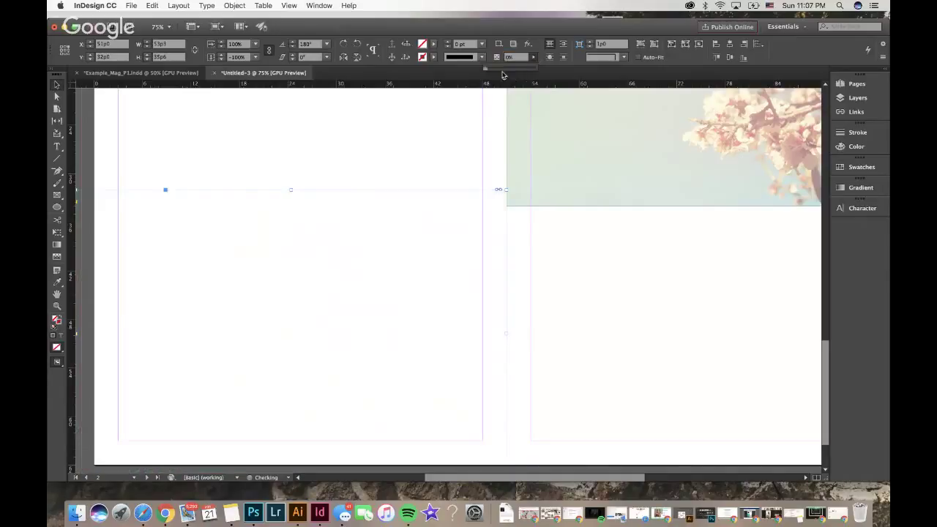
left_click_drag(486, 71, 556, 75)
left_click(615, 413)
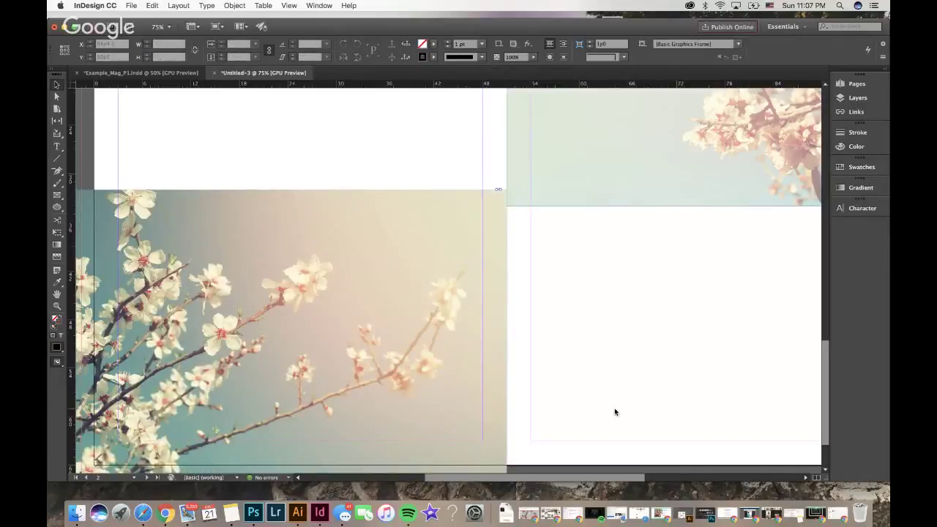
Sample a color theme from the left-hand page's blossom image with the Color Theme tool.
key("shift+Page_Down")
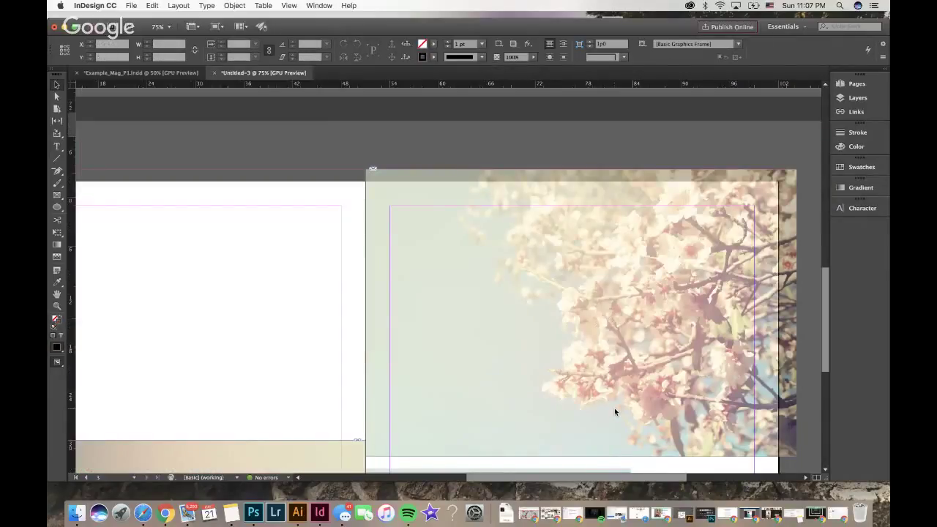
scroll(614, 408, "down", 2)
left_click(435, 141)
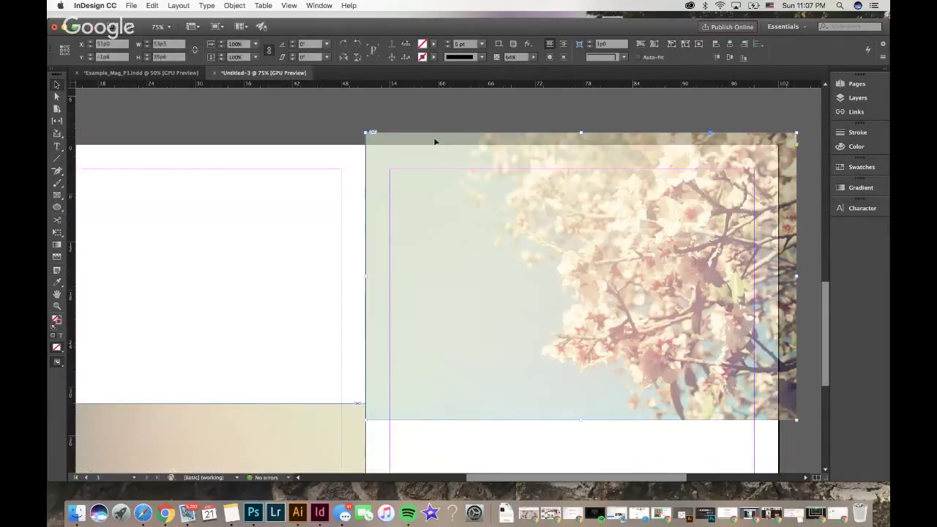
scroll(402, 177, "down", 6)
scroll(402, 177, "left", 2)
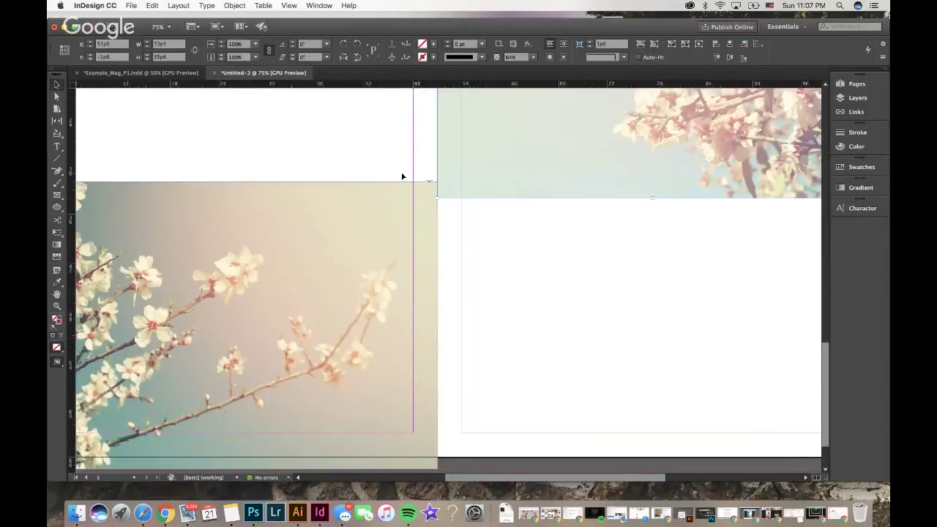
scroll(401, 177, "left", 2)
scroll(402, 176, "down", 1)
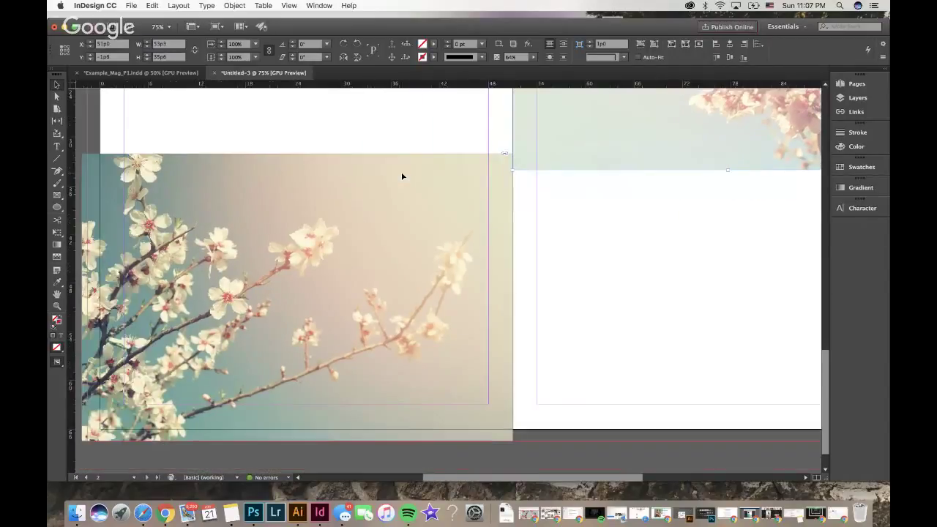
left_click(57, 283)
left_click(71, 283)
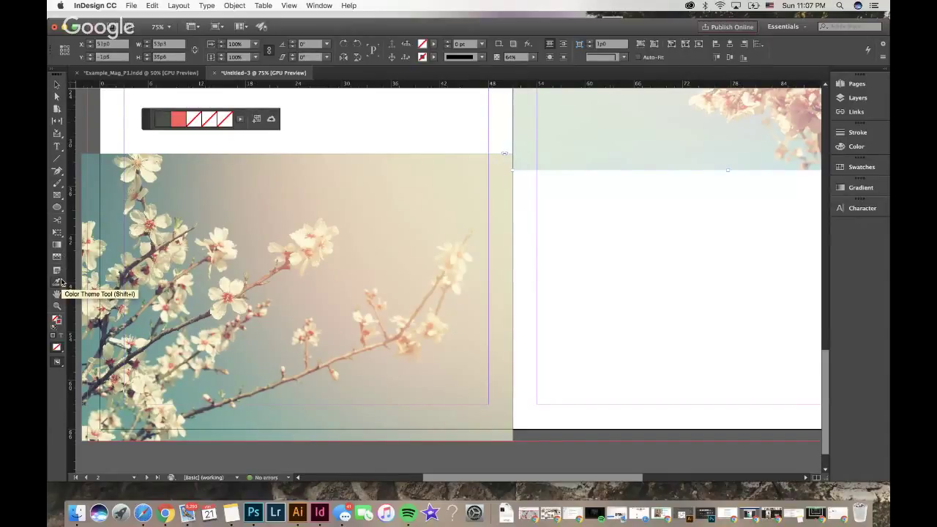
left_click(273, 212)
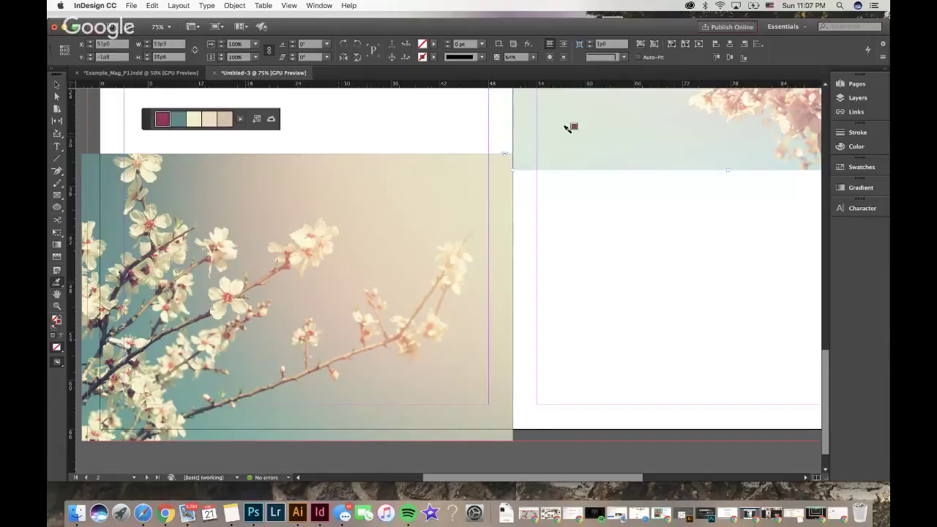
Sample the color theme again from the left-hand page's blossom image and compare it with the Example_Mag_P1.indd document's colors.
key("shift+Page_Down")
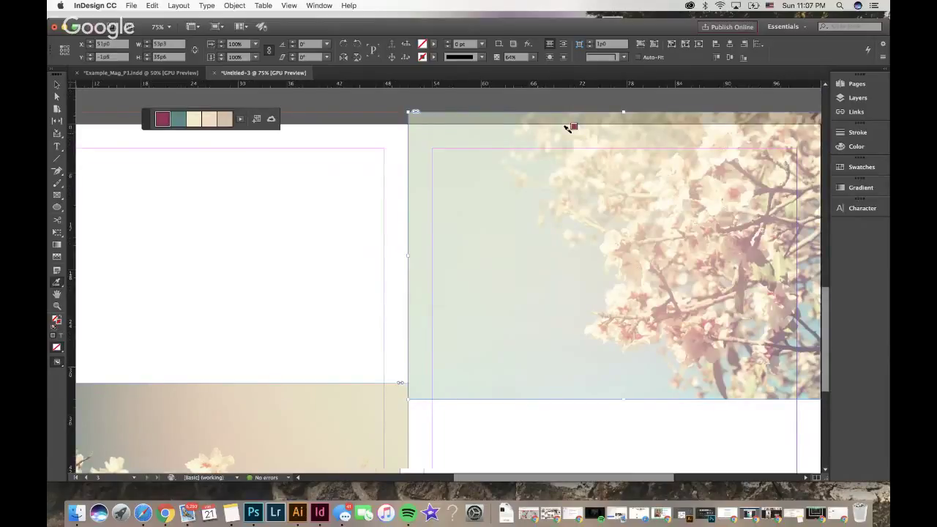
key("shift+Page_Up")
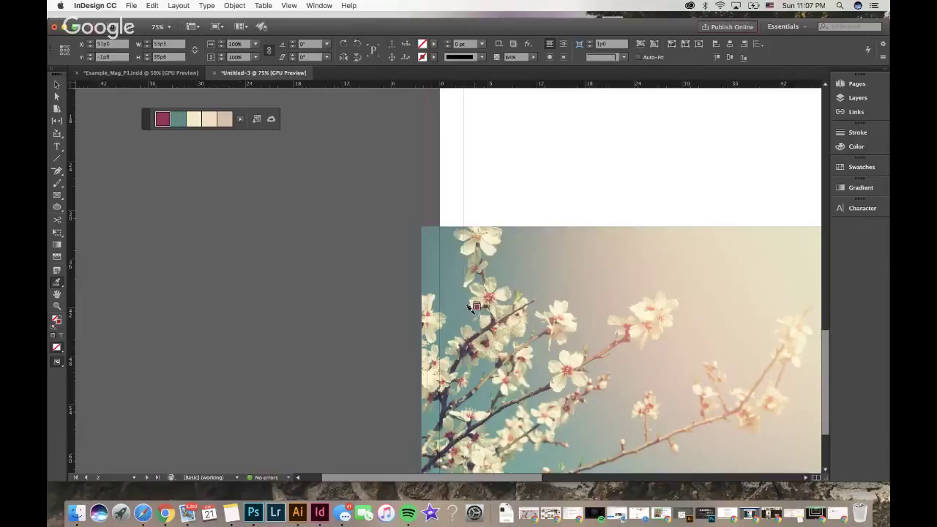
left_click(57, 232)
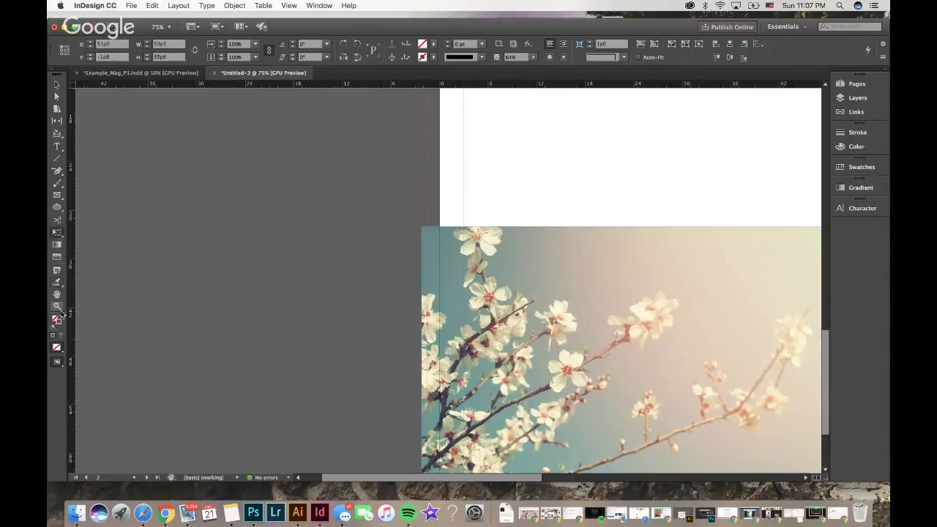
left_click(57, 283)
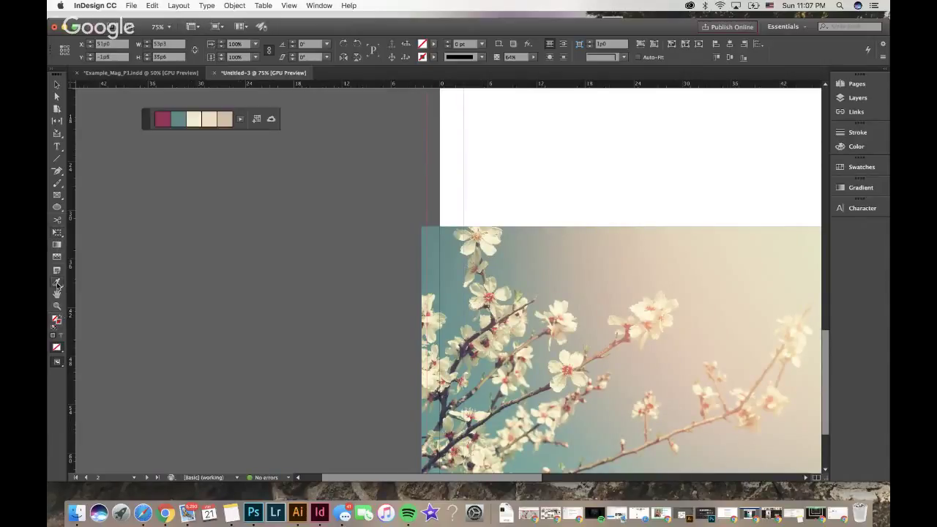
left_click(481, 231)
scroll(495, 313, "right", 5)
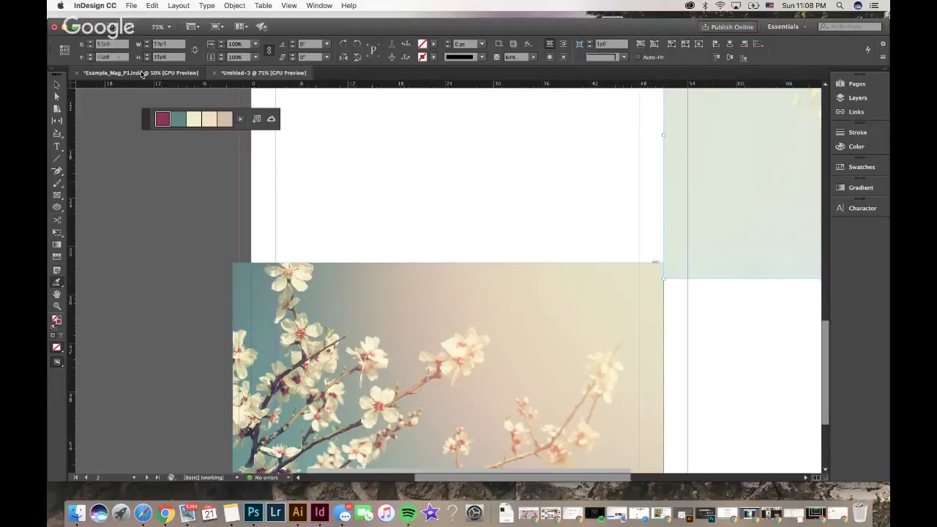
left_click(142, 74)
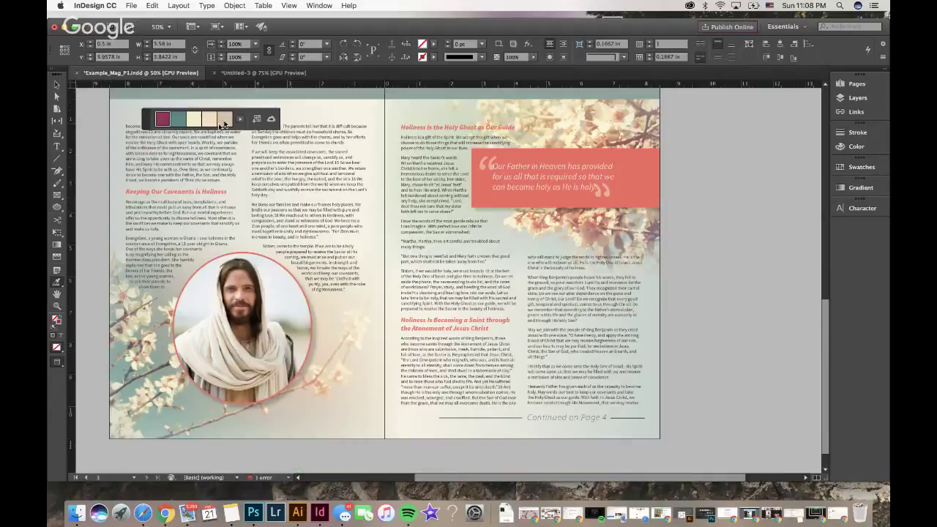
left_click(246, 74)
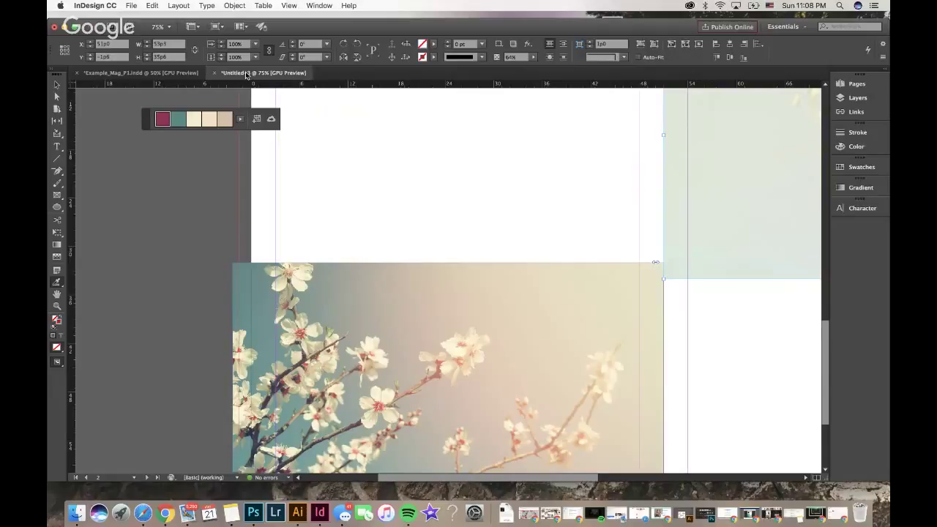
Try the Colorful, Bright, Dark and Deep variations of the sampled color theme.
left_click(241, 120)
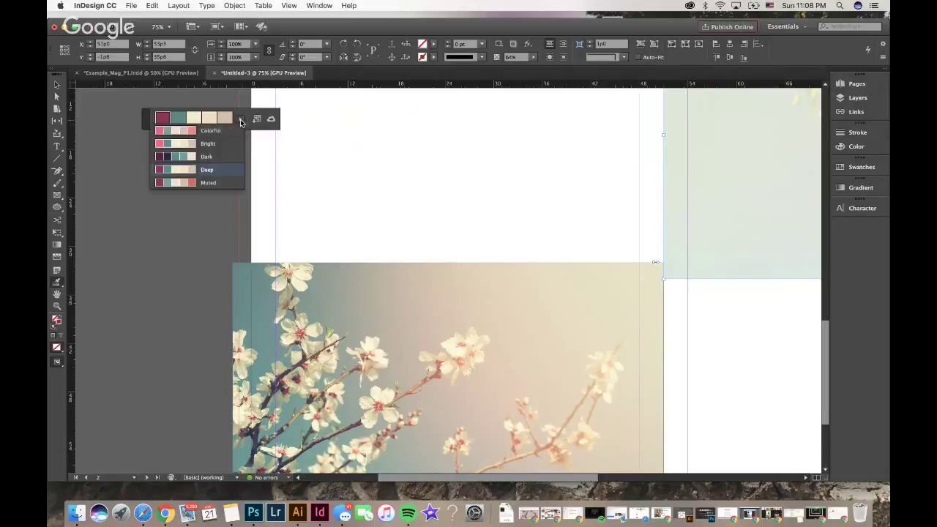
left_click(213, 143)
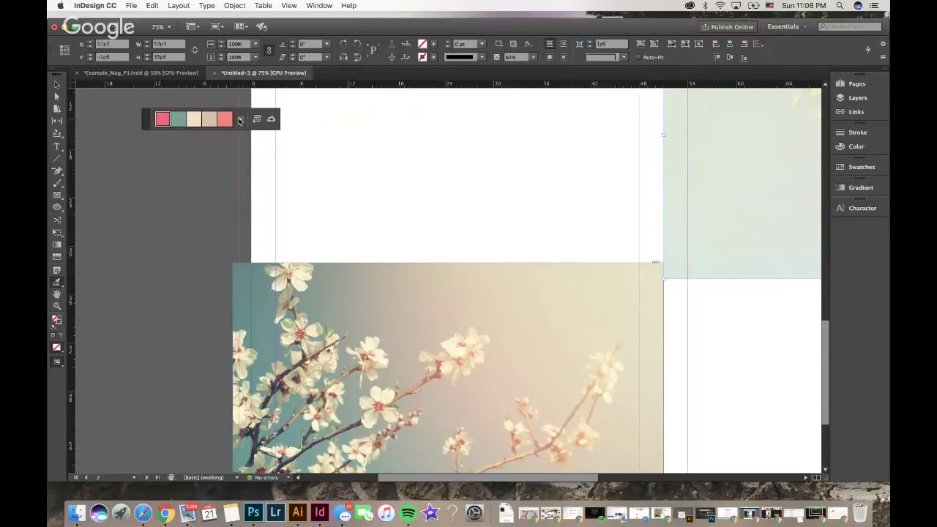
left_click(241, 120)
left_click(232, 130)
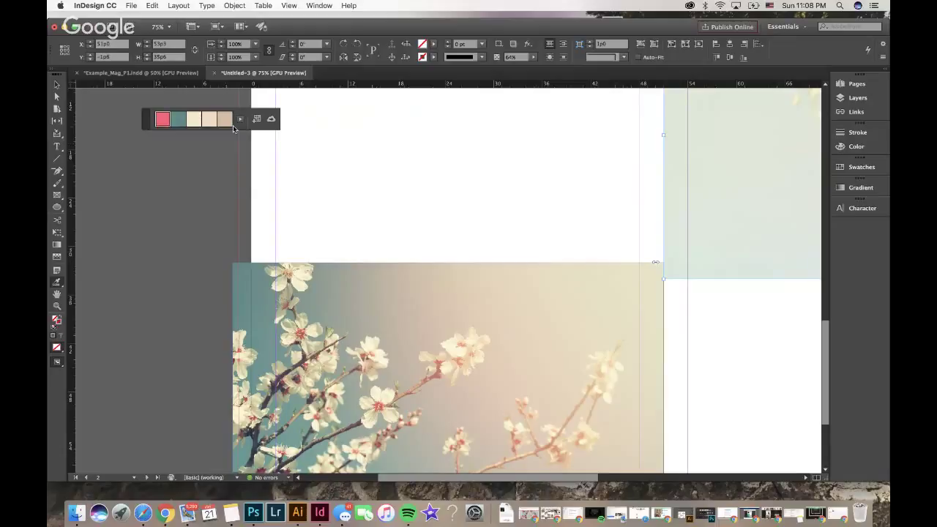
left_click(242, 122)
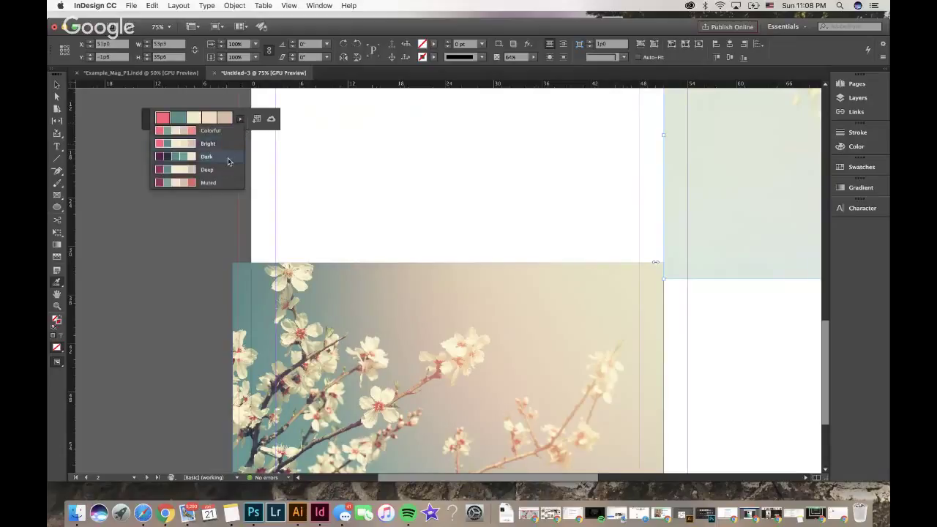
left_click(227, 153)
left_click(240, 120)
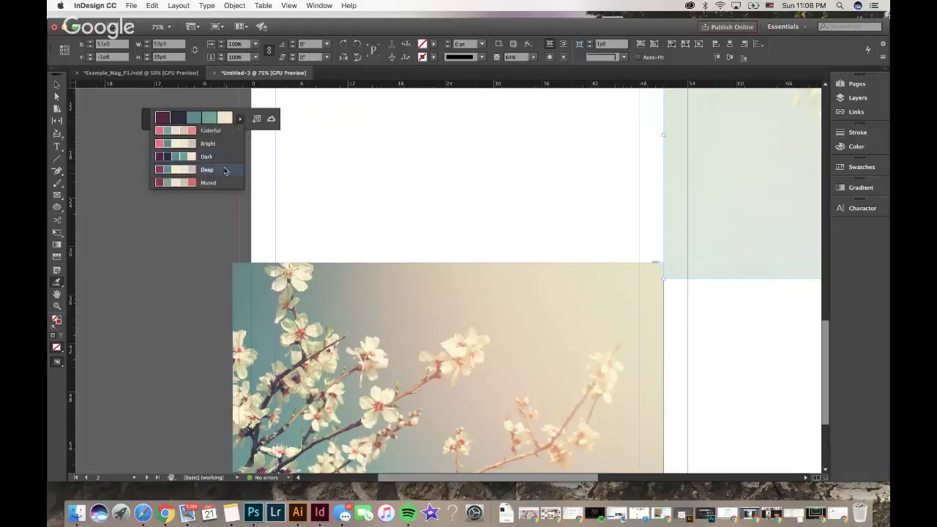
left_click(223, 151)
Choose the Muted variation of the sampled color theme and add it to the document's swatches.
left_click(240, 120)
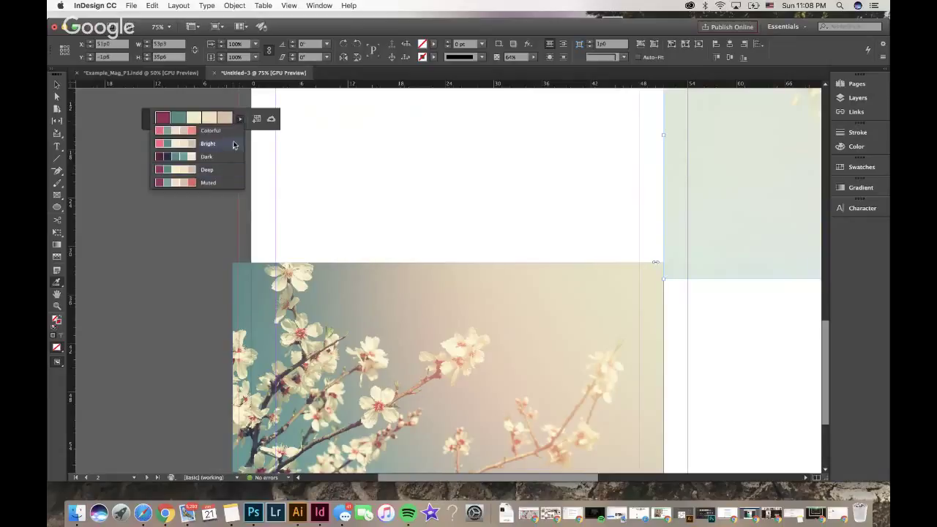
left_click(220, 180)
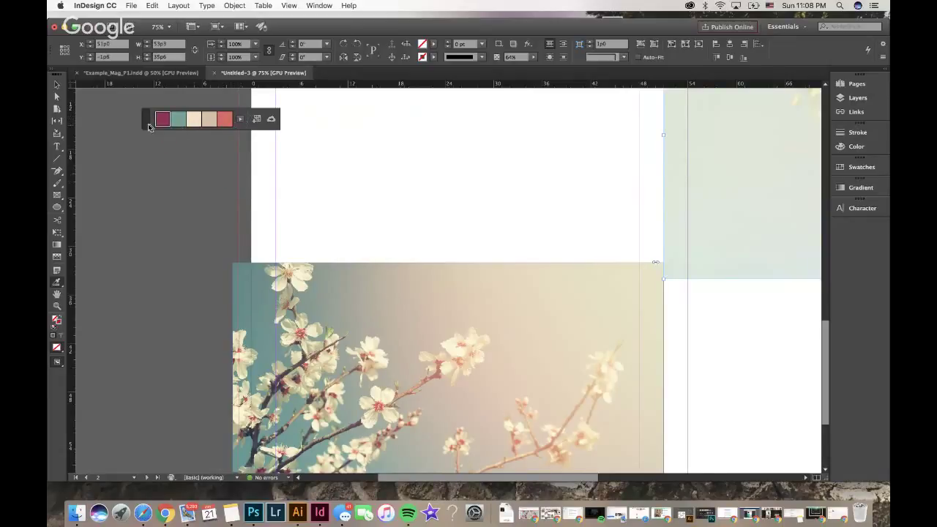
left_click(256, 120)
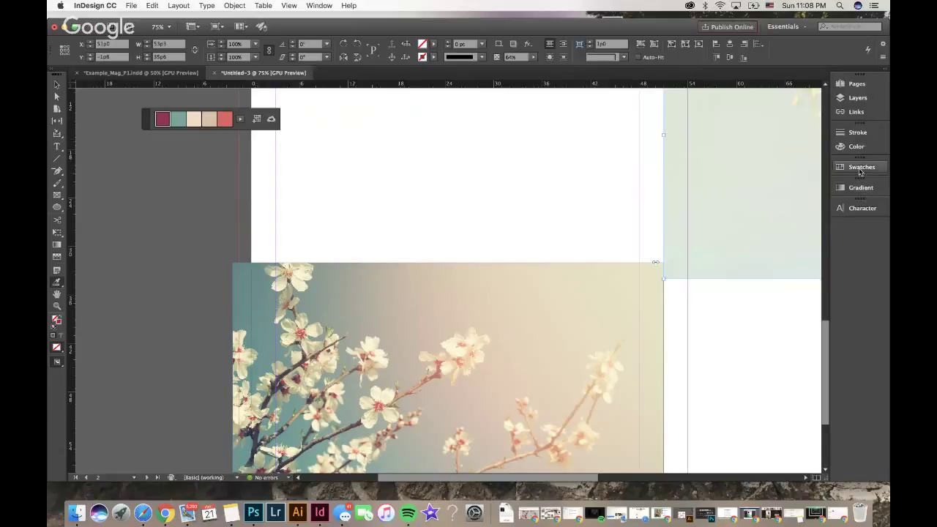
Examine the Muted_Theme folder in the document's swatches and its individual colors in the fill swatch list.
left_click(858, 170)
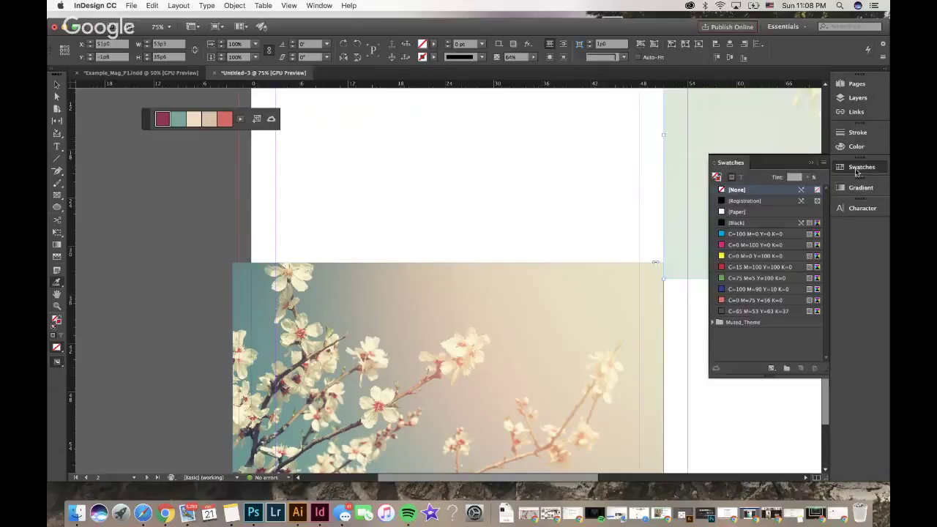
left_click(435, 46)
scroll(410, 124, "down", 2)
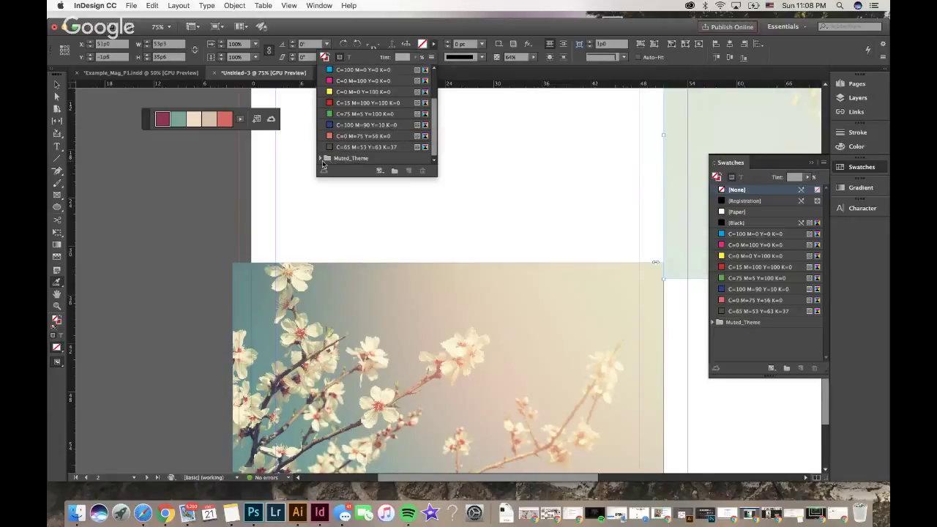
left_click(322, 159)
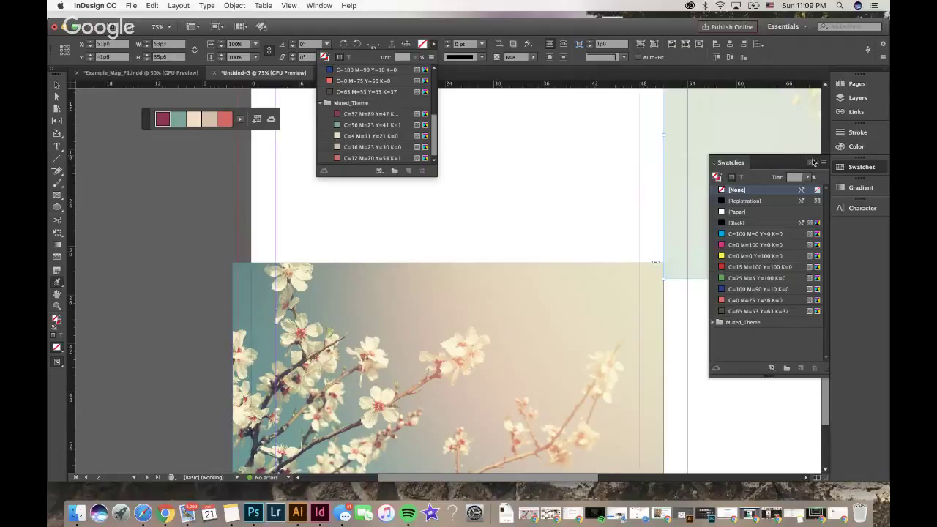
left_click(813, 162)
Color the title text "The Beauty" on the first page with the Muted_Theme swatch C=12 M=70 Y=54 K=1.
scroll(673, 217, "up", 5)
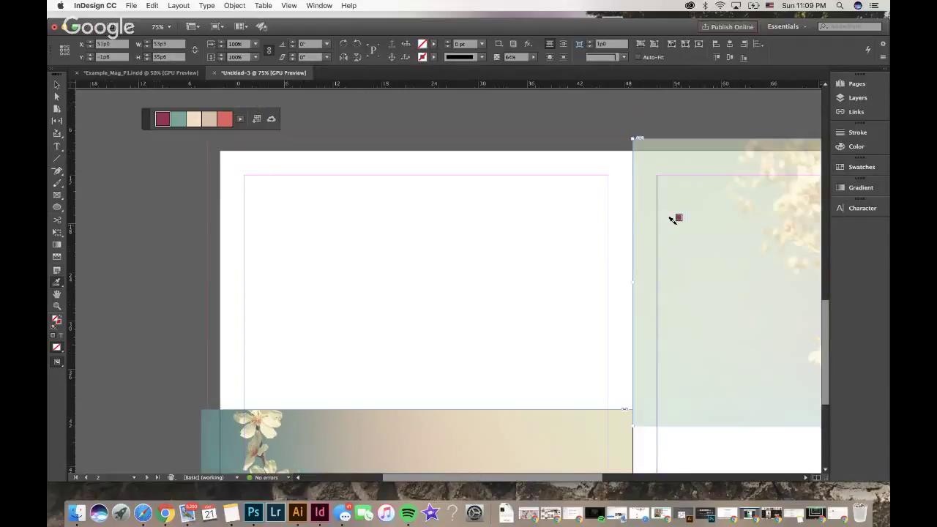
scroll(675, 219, "right", 10)
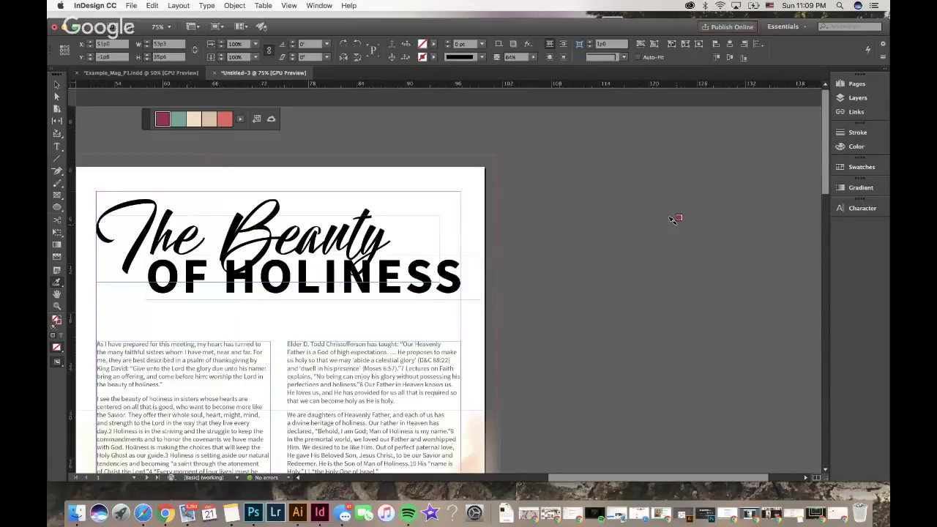
scroll(674, 218, "left", 3)
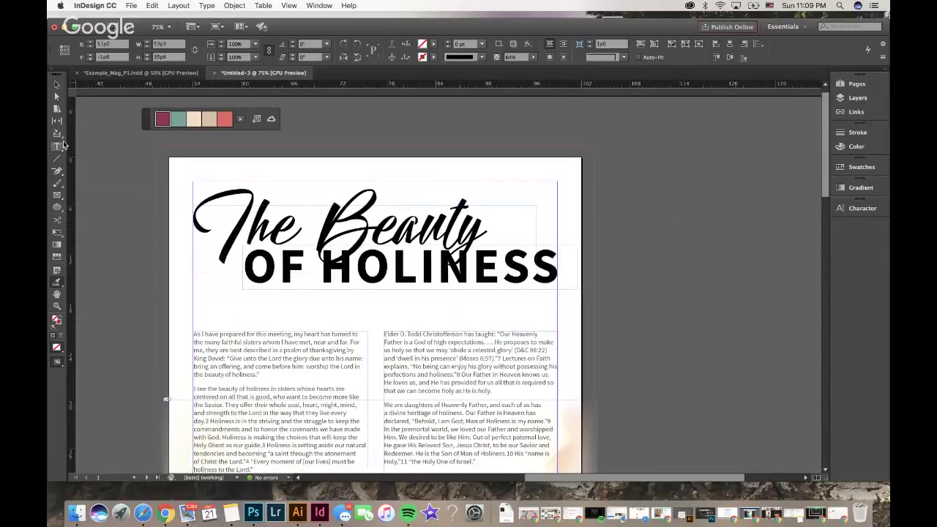
left_click(57, 145)
left_click(312, 222)
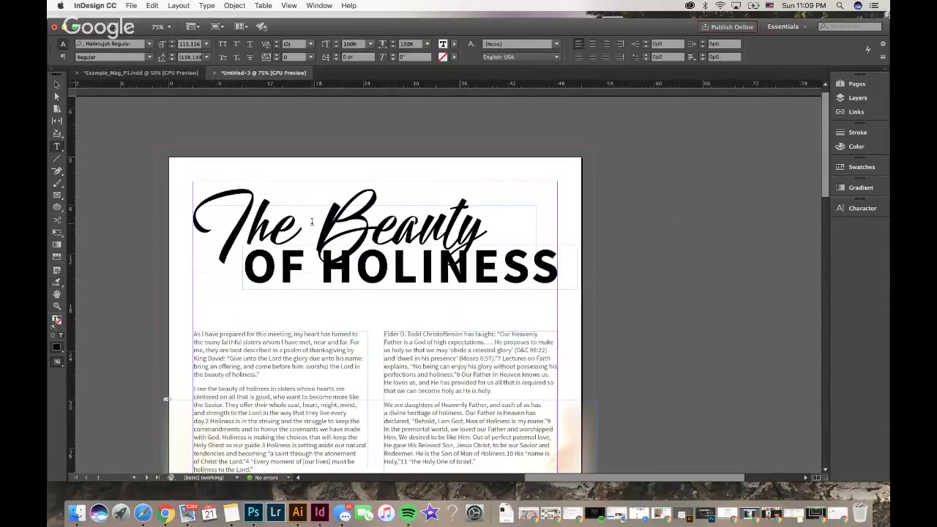
key("super+a")
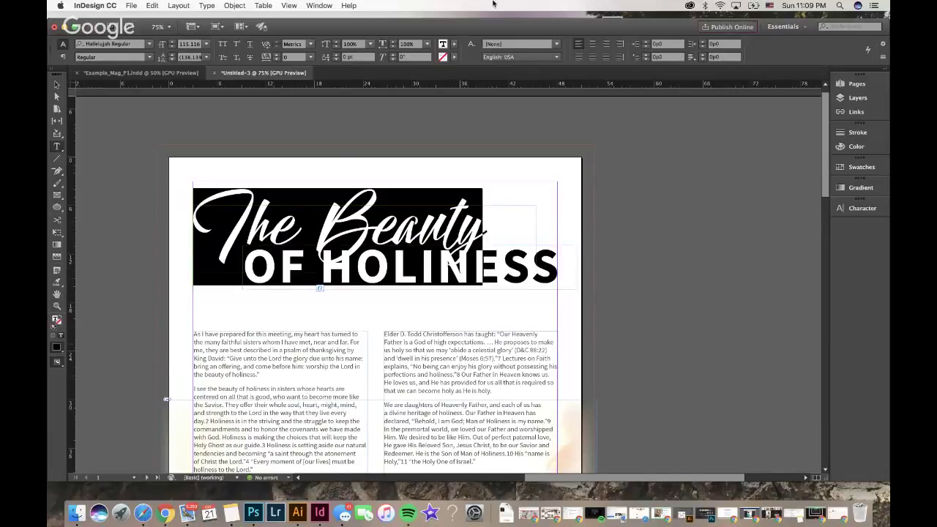
left_click(454, 44)
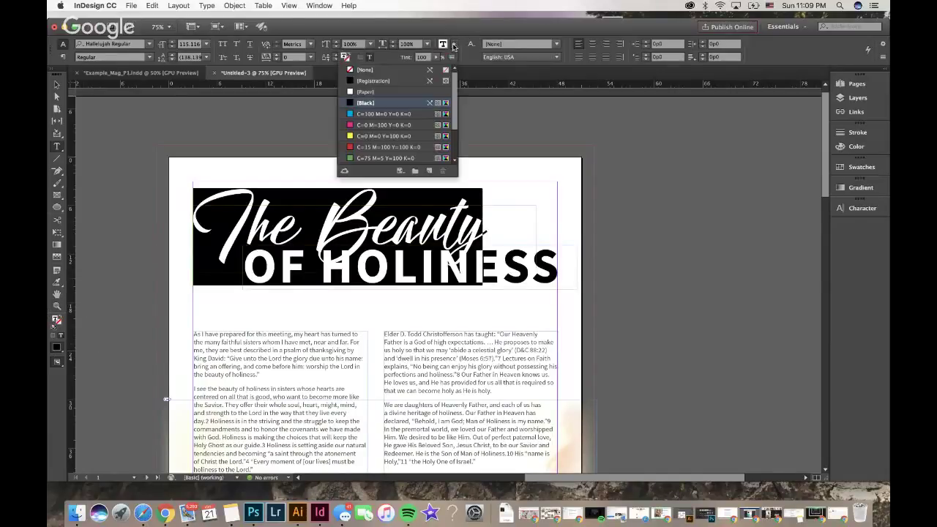
scroll(366, 124, "down", 3)
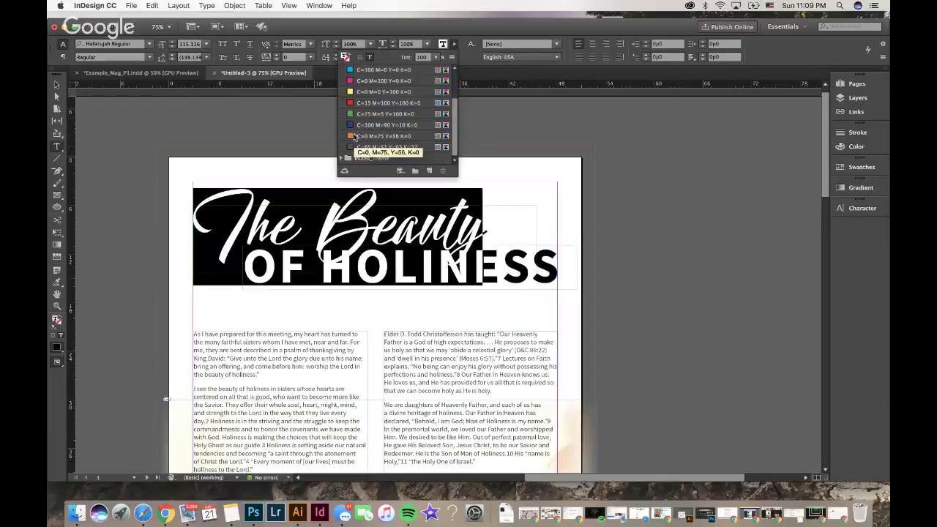
left_click(346, 160)
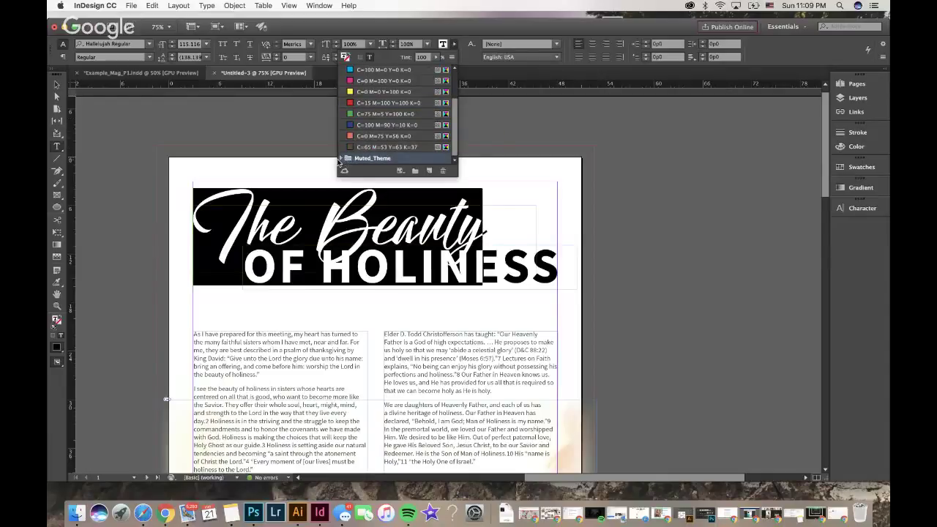
left_click(340, 159)
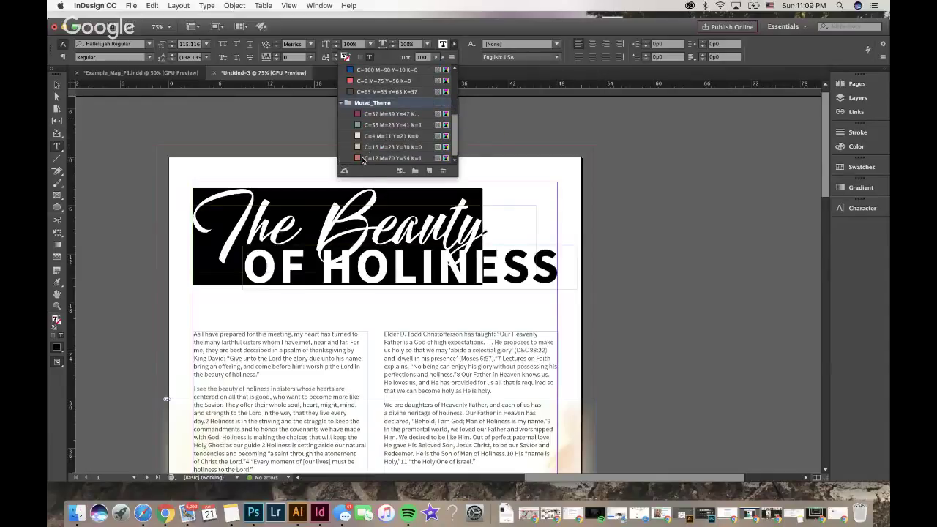
left_click(362, 159)
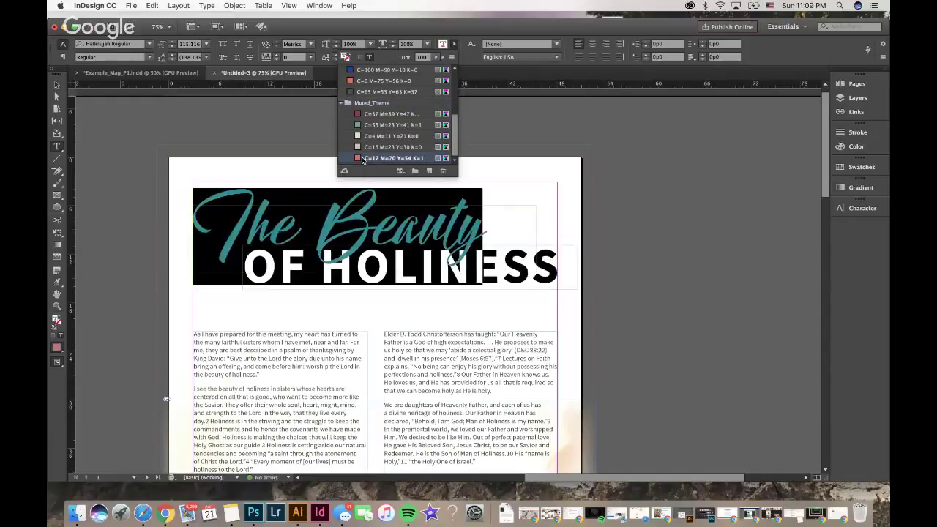
left_click(518, 269)
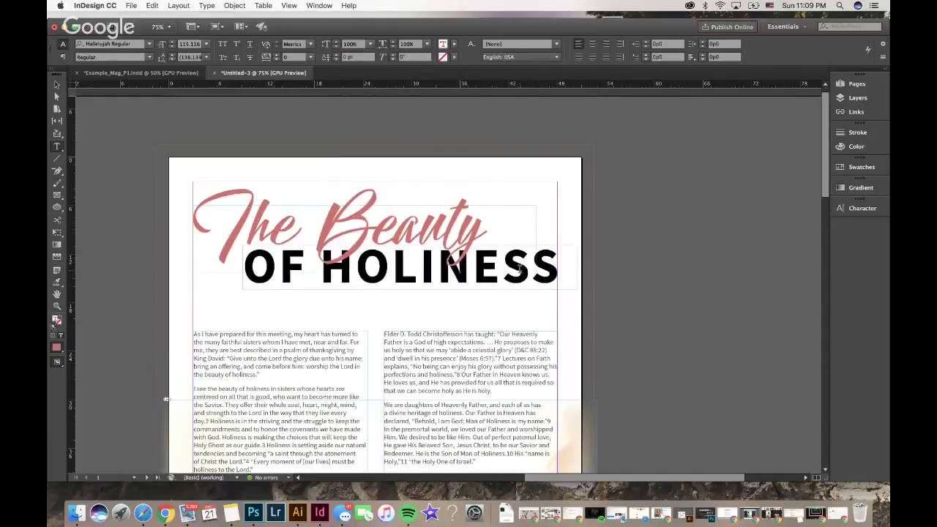
Try the Muted_Theme swatches C=16 M=23 Y=30 K=0 and C=56 M=23 Y=41 K=1 on the title text "OF HOLINESS".
key("super+a")
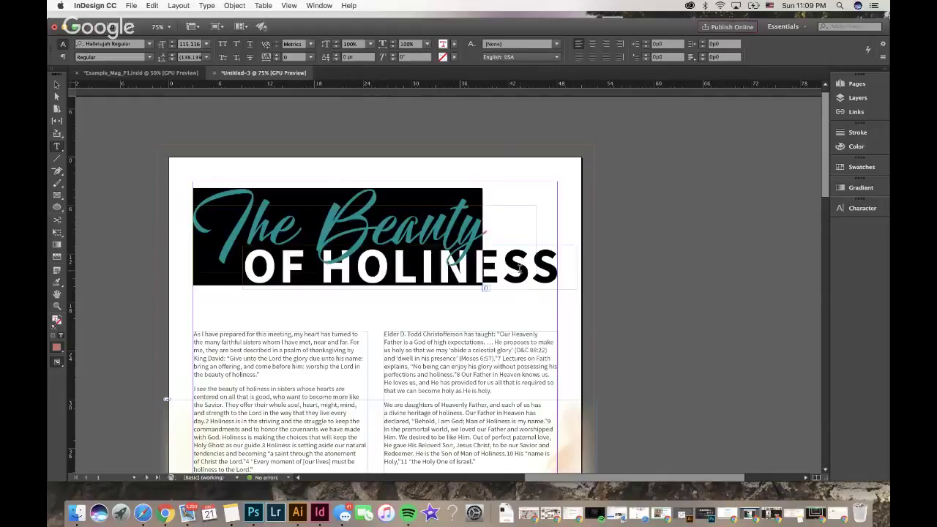
left_click(56, 85)
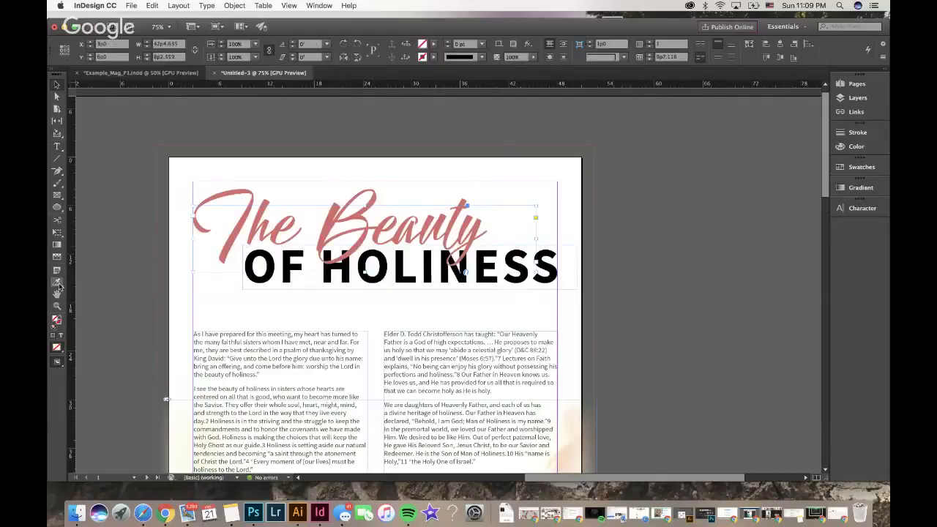
left_click(56, 147)
left_click(552, 272)
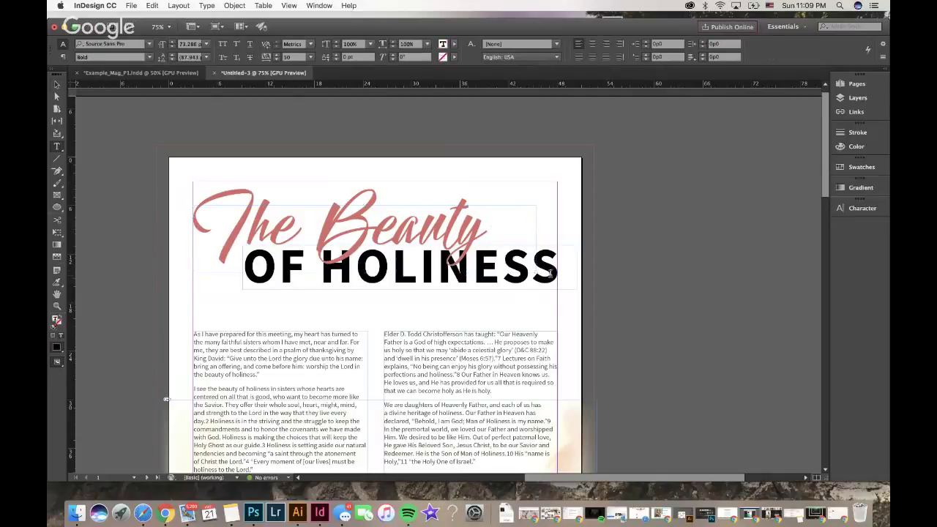
key("super+a")
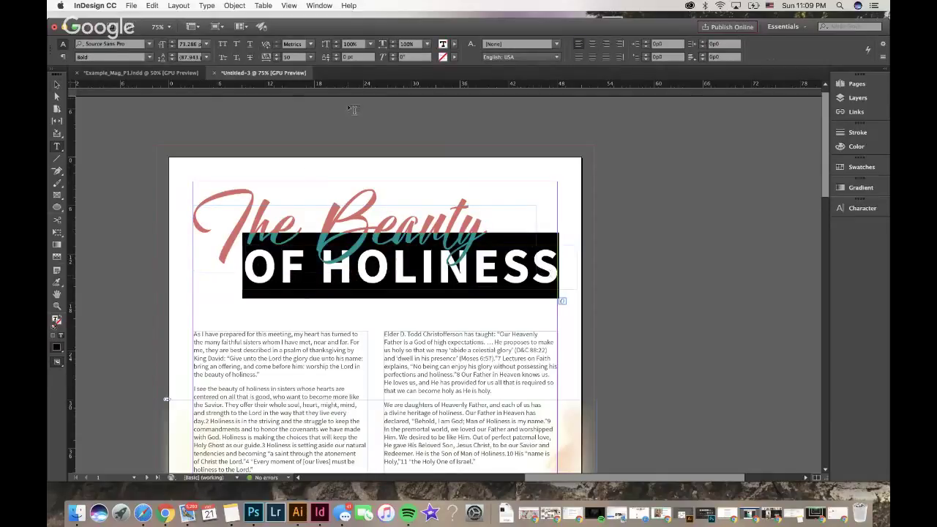
left_click(454, 44)
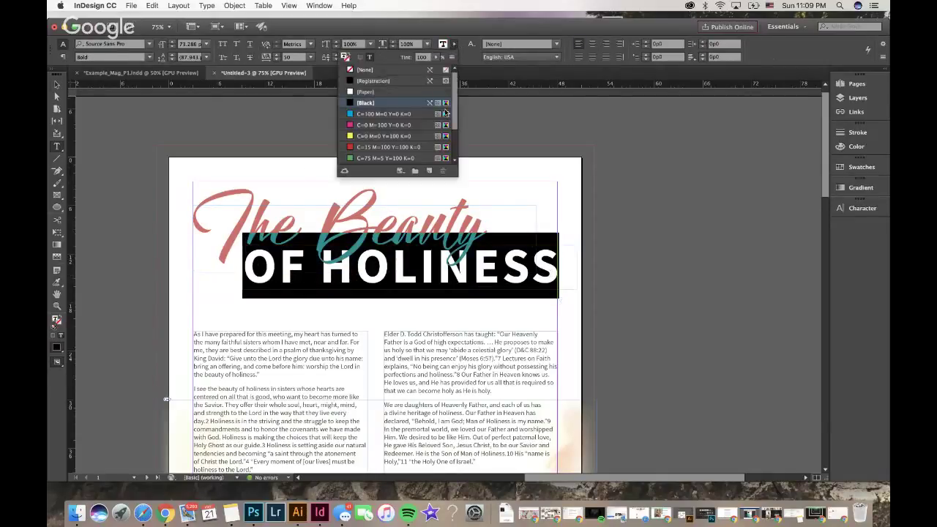
scroll(388, 117, "down", 5)
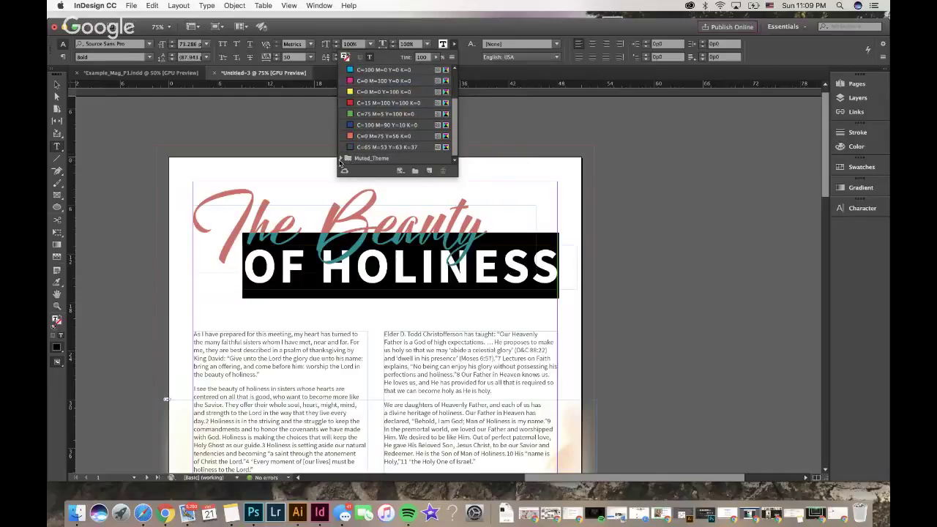
left_click(340, 159)
left_click(388, 147)
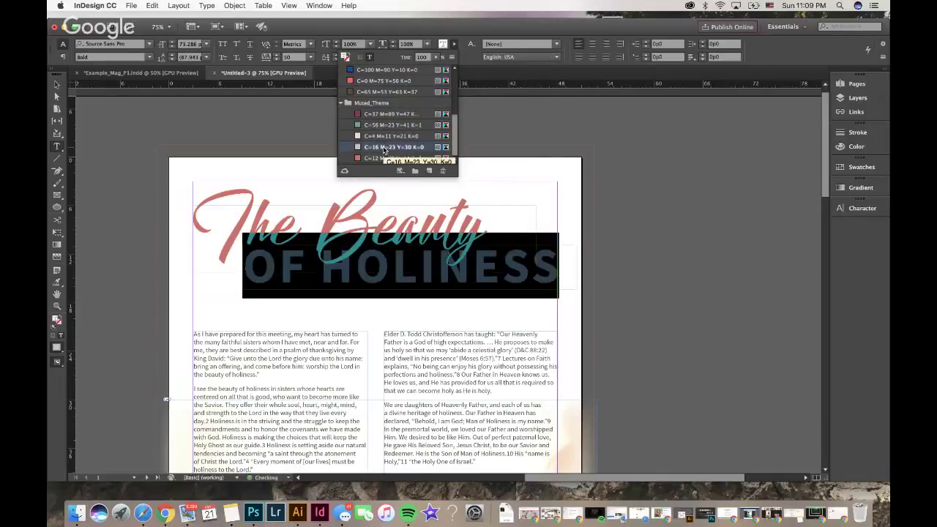
left_click(368, 126)
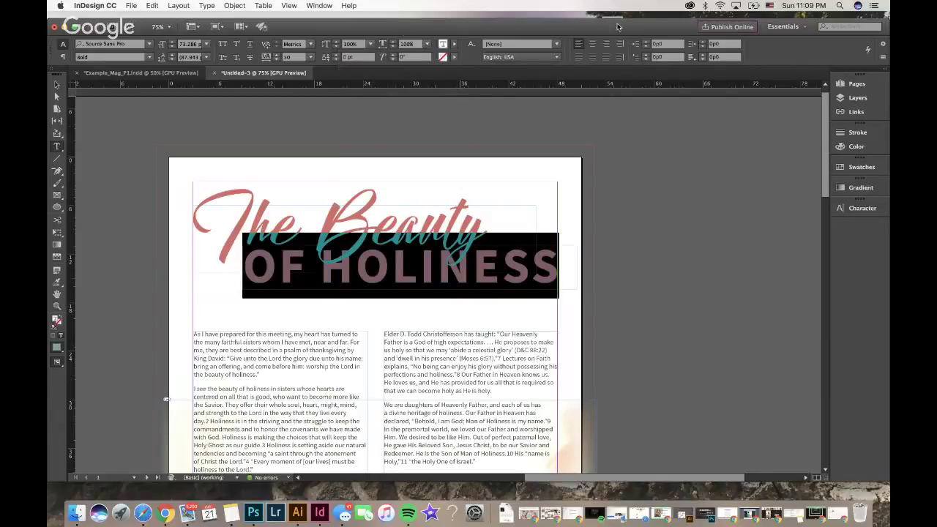
Lower the tint of the "OF HOLINESS" title text's fill color to 67%.
left_click(852, 149)
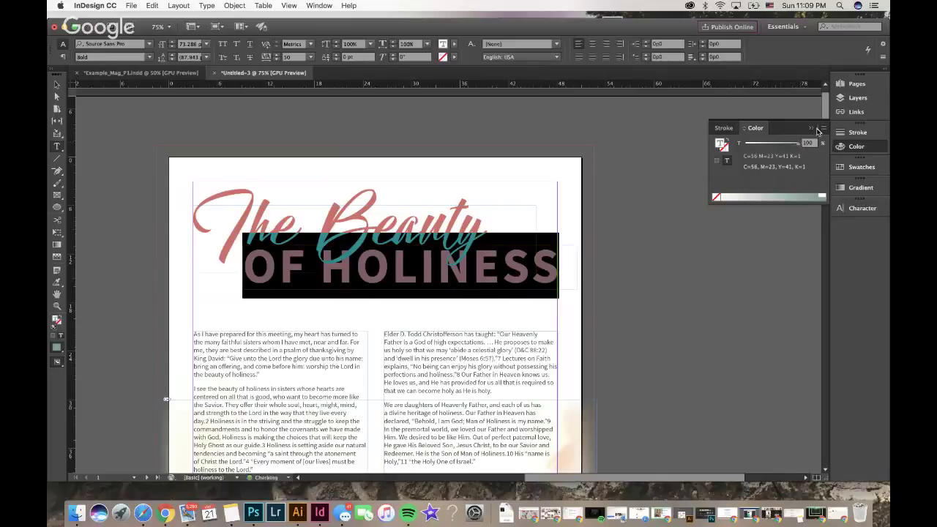
left_click_drag(798, 144, 789, 147)
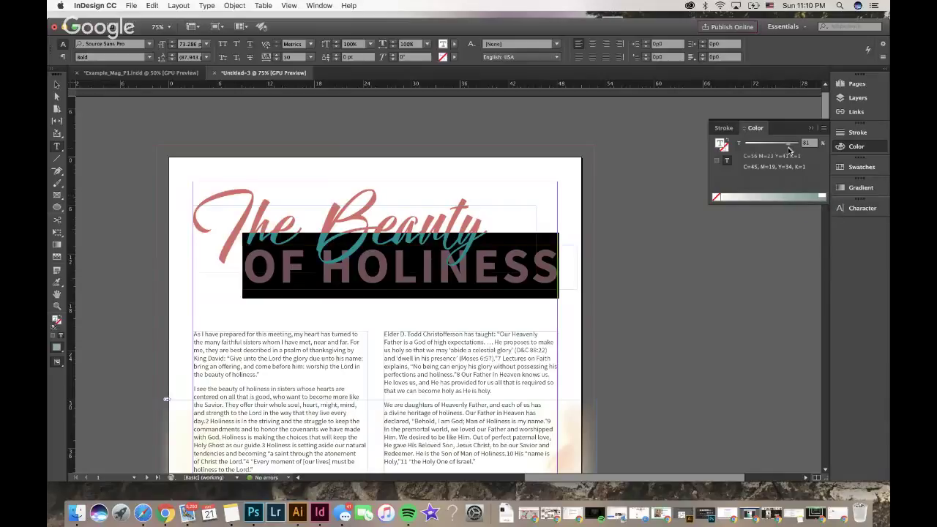
left_click_drag(789, 147, 785, 148)
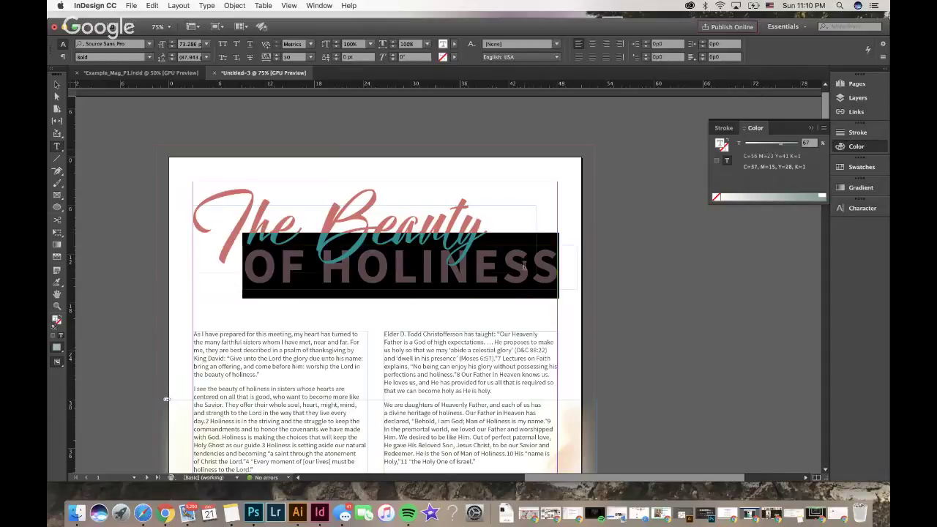
left_click(498, 278)
triple_click(536, 271)
Switch the "OF HOLINESS" fill color to CMYK values and set its black component to 65%.
left_click(823, 128)
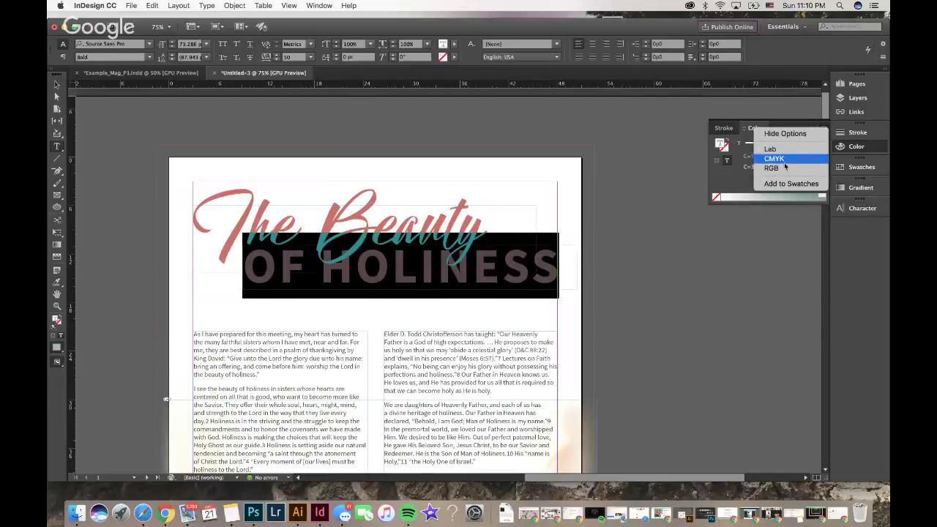
left_click(823, 130)
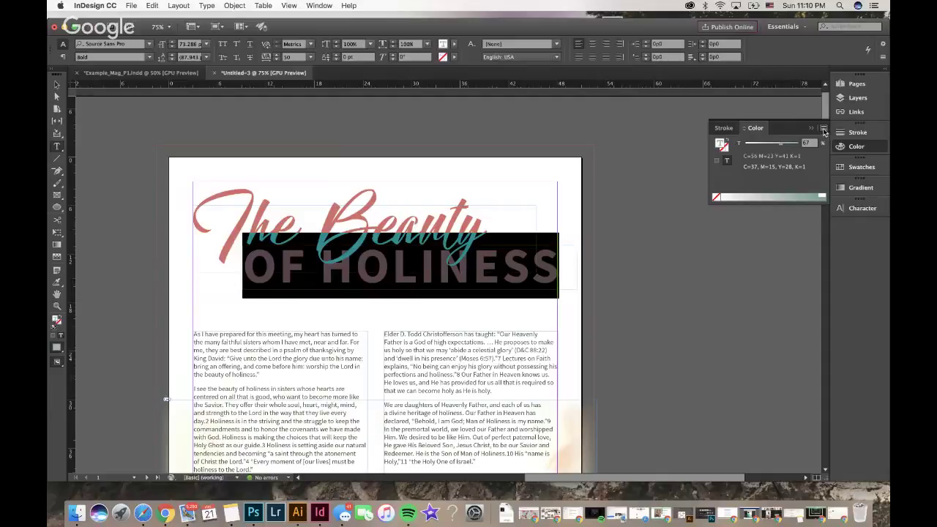
left_click(824, 130)
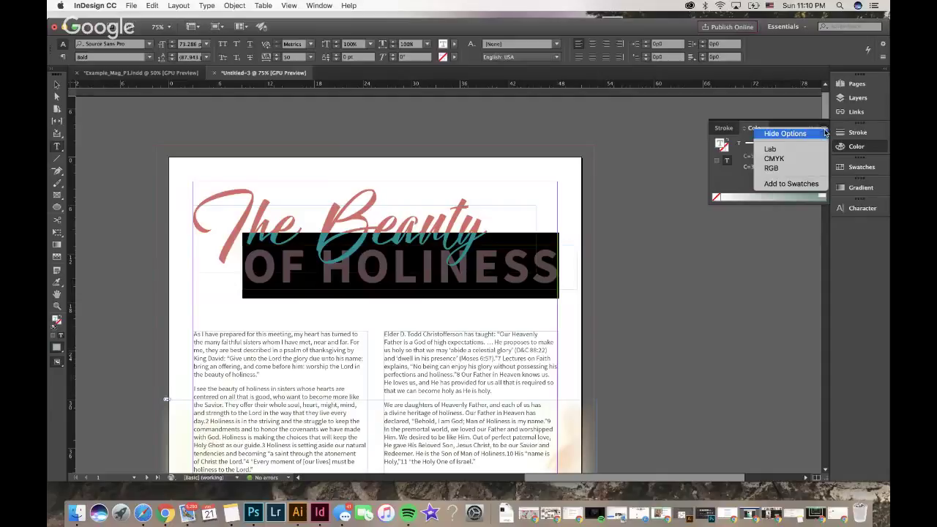
left_click(774, 159)
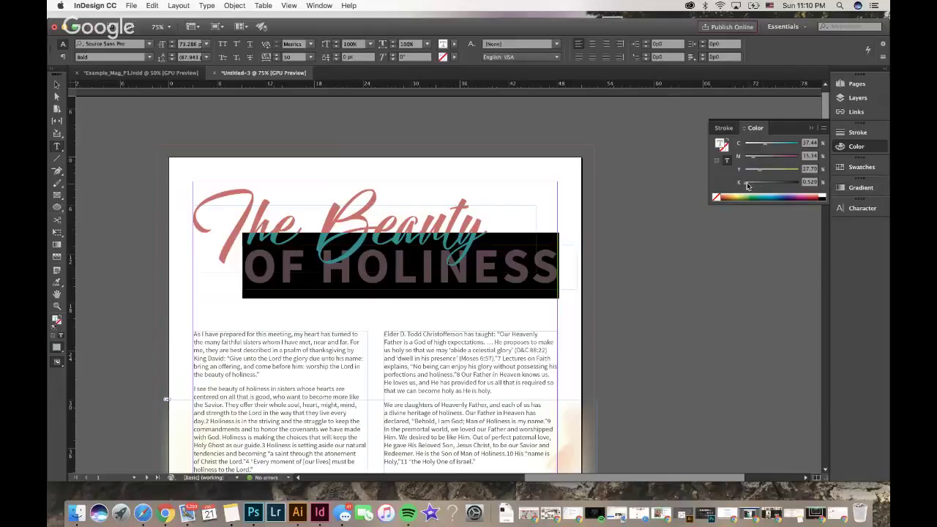
left_click_drag(747, 185, 780, 187)
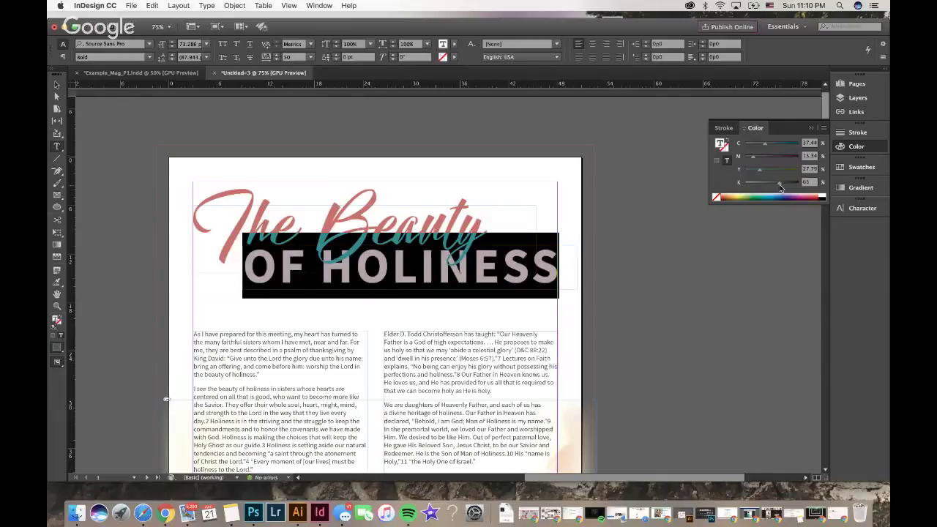
left_click(482, 274)
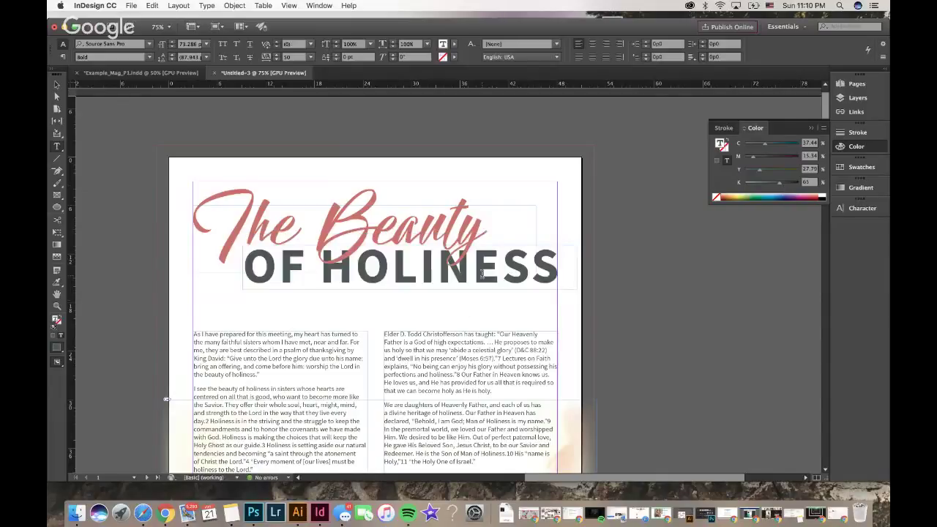
Set the "OF HOLINESS" fill color to 22% cyan and 68% black.
triple_click(482, 274)
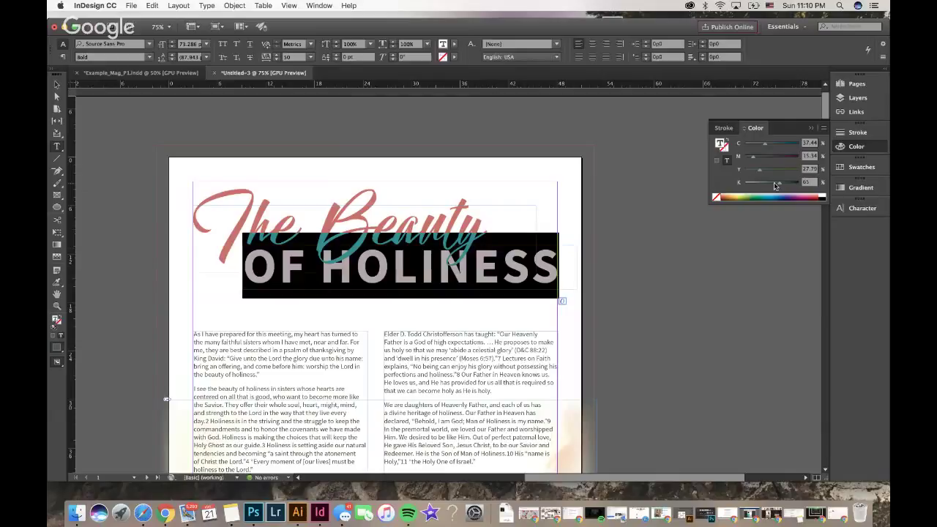
left_click_drag(782, 186, 791, 184)
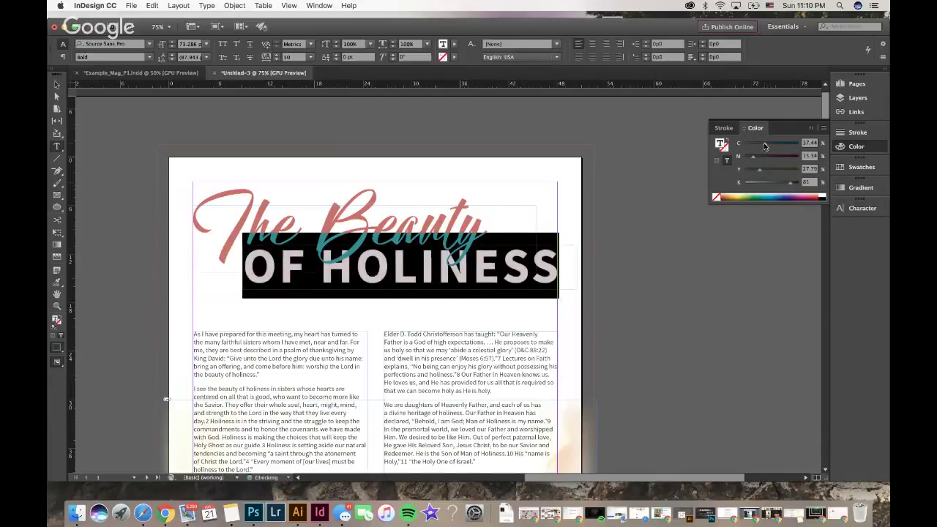
left_click_drag(764, 147, 757, 145)
left_click(514, 275)
triple_click(515, 276)
left_click_drag(789, 186, 784, 186)
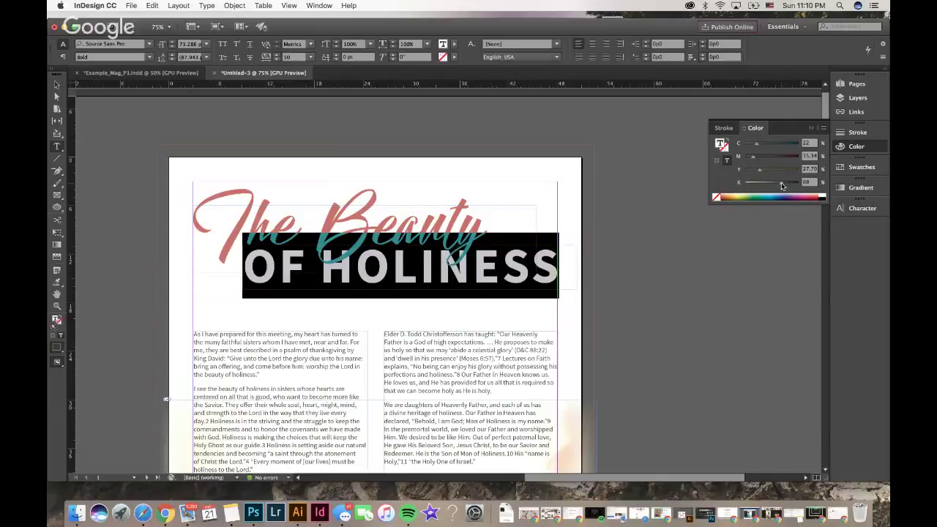
left_click(523, 276)
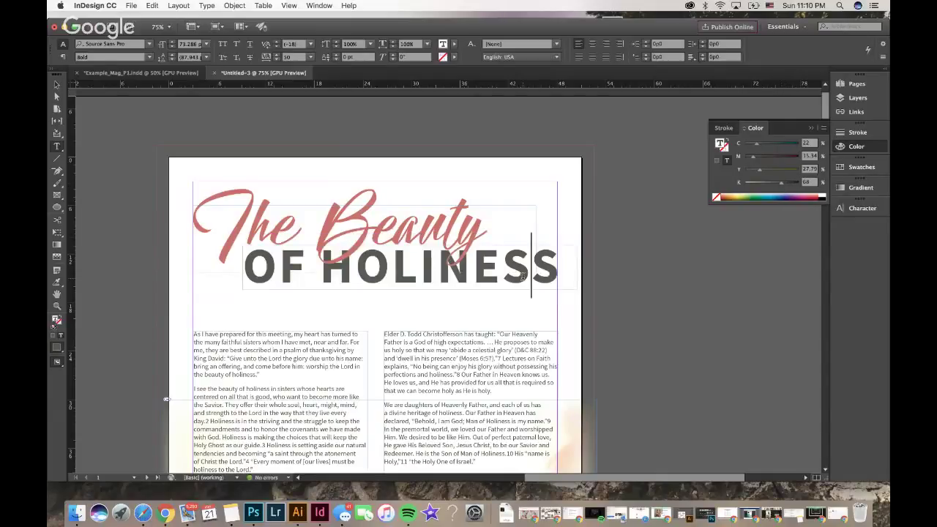
Lighten the "OF HOLINESS" fill color to 49% black and reduce its cyan to 7%.
triple_click(523, 275)
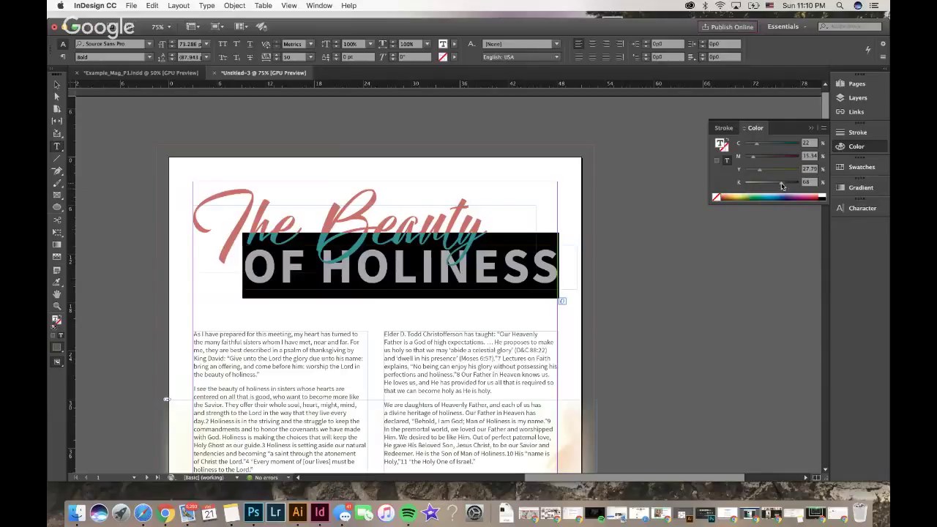
left_click_drag(782, 186, 773, 187)
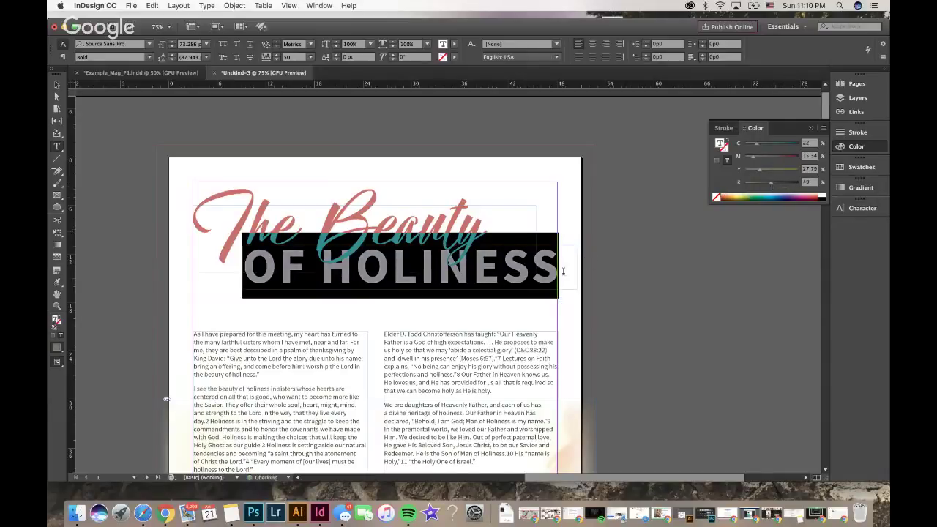
left_click(535, 279)
triple_click(536, 278)
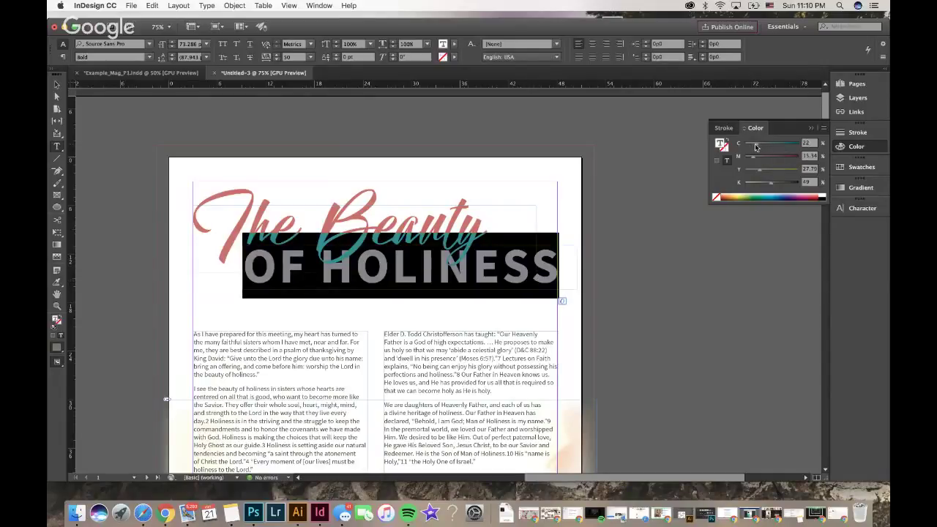
left_click_drag(756, 147, 748, 145)
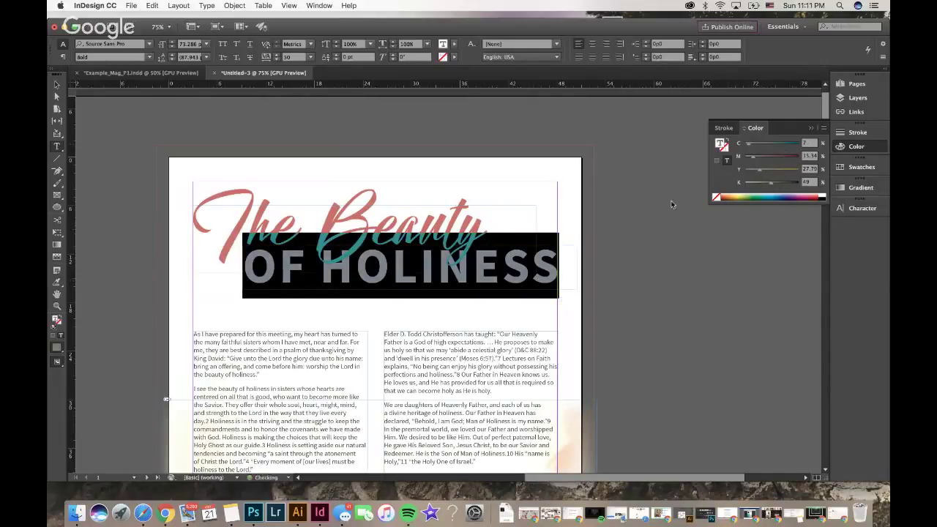
left_click(540, 260)
triple_click(540, 260)
Recolor "OF HOLINESS" pure black from the color spectrum and lower its black component to 74%.
left_click(768, 196)
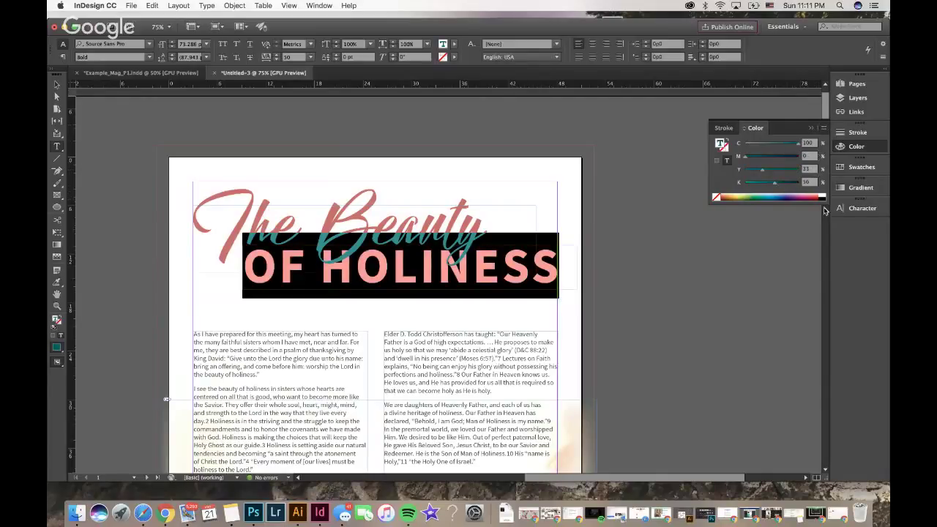
left_click(824, 195)
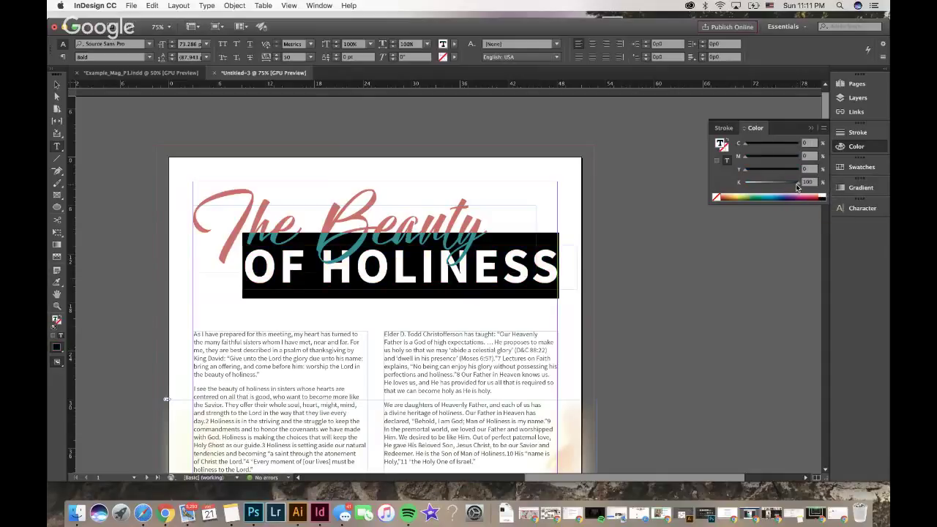
left_click_drag(798, 188, 789, 186)
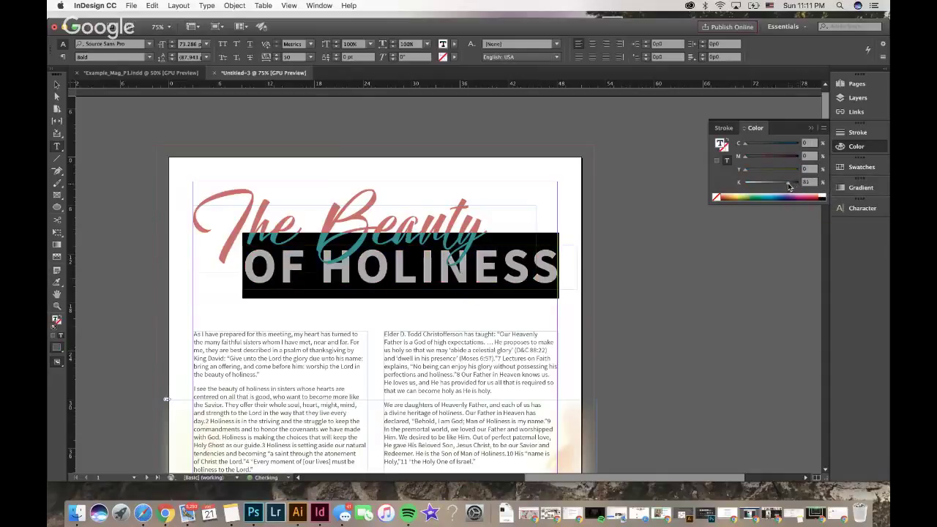
left_click(516, 275)
key("super+a")
left_click_drag(789, 185, 784, 185)
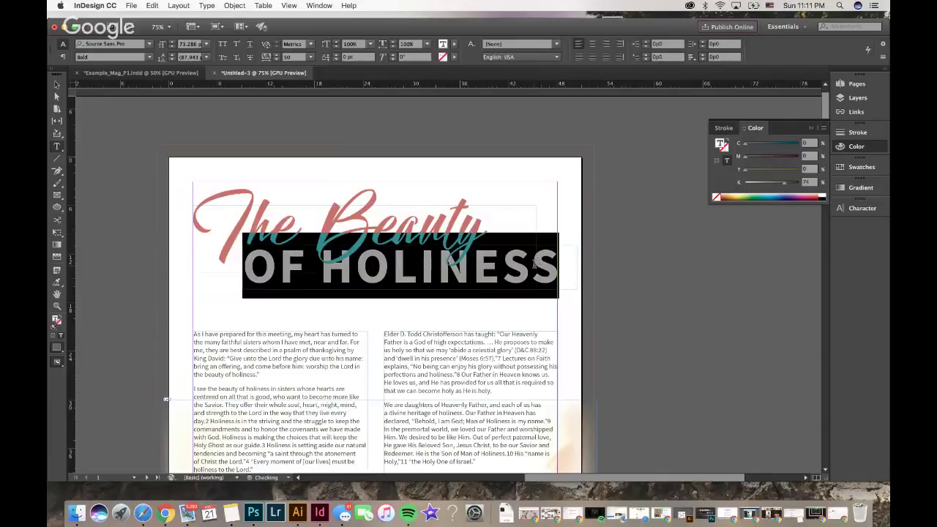
left_click(534, 263)
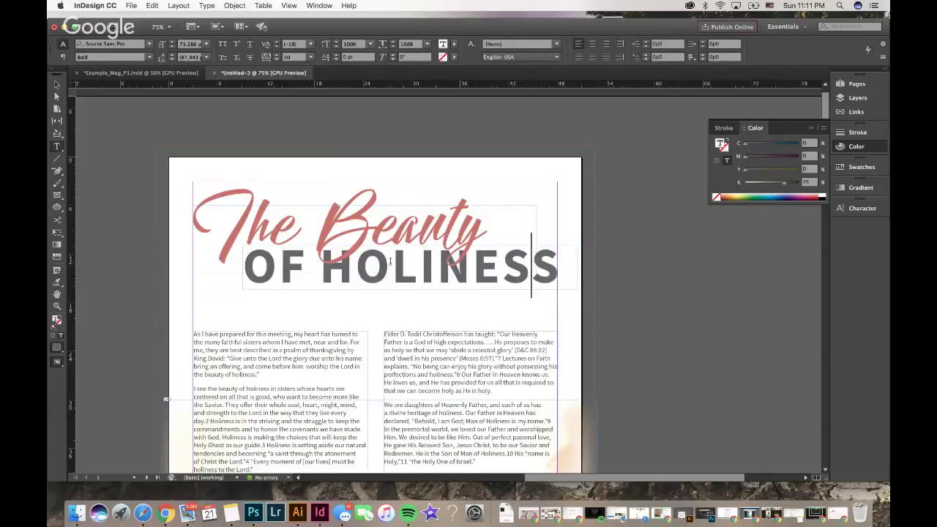
Reduce the black component of the "OF HOLINESS" title text to 69%.
left_click(57, 86)
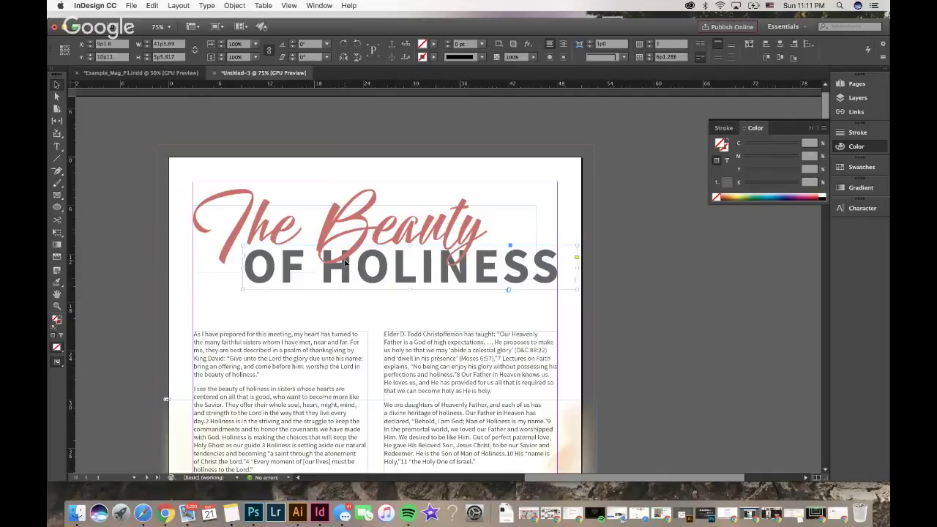
double_click(379, 268)
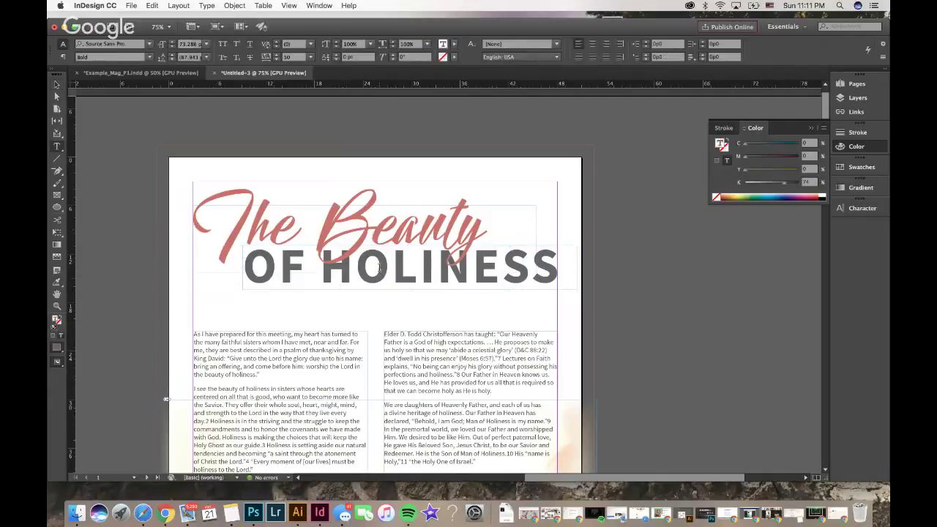
key("super+a")
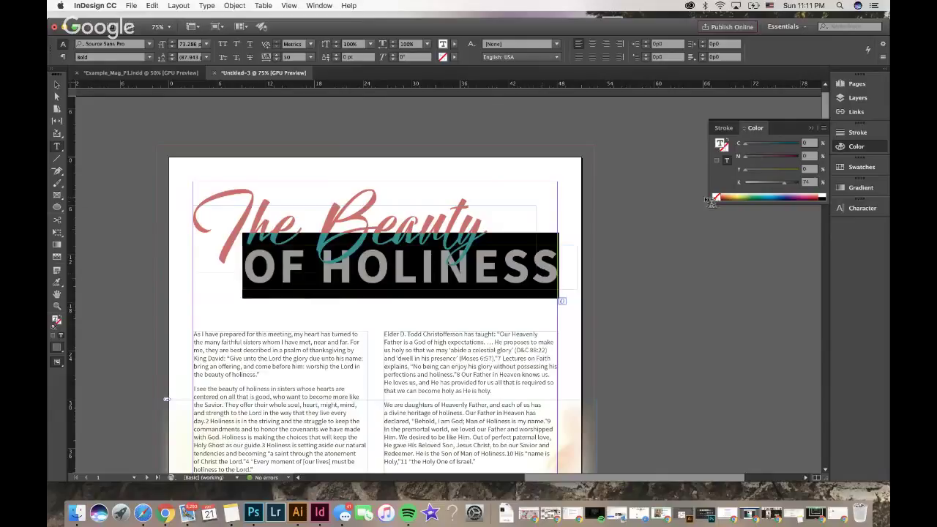
left_click_drag(784, 183, 782, 187)
left_click(435, 290)
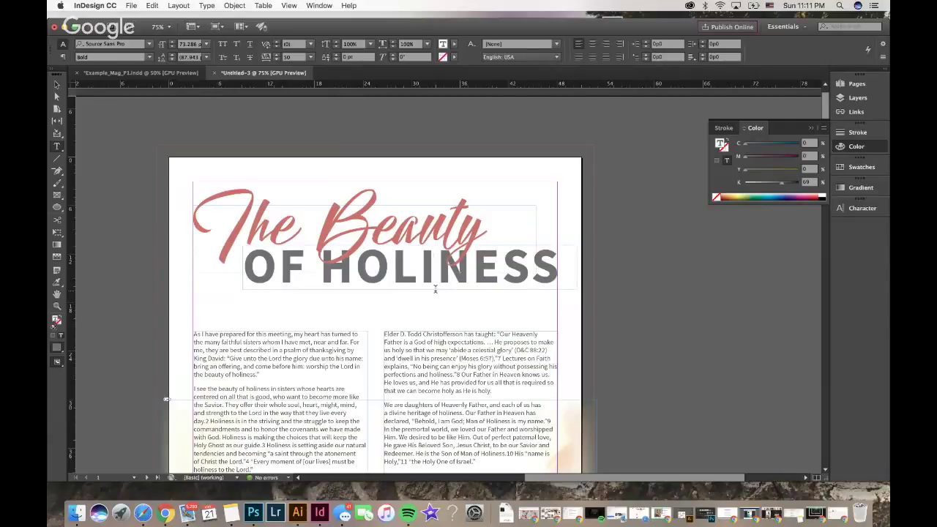
left_click(149, 6)
mouse_move(176, 7)
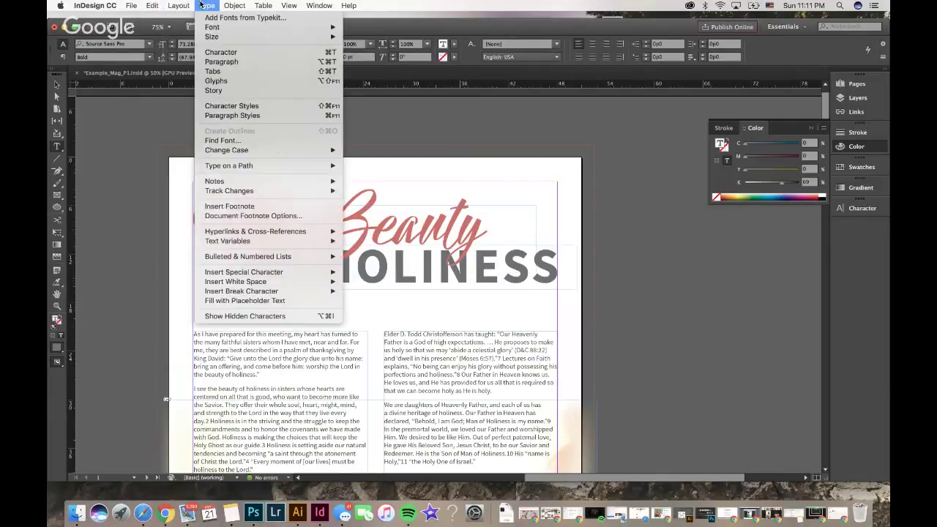
Search the application's help for "color blin" and then for the shorter term "color".
mouse_move(264, 6)
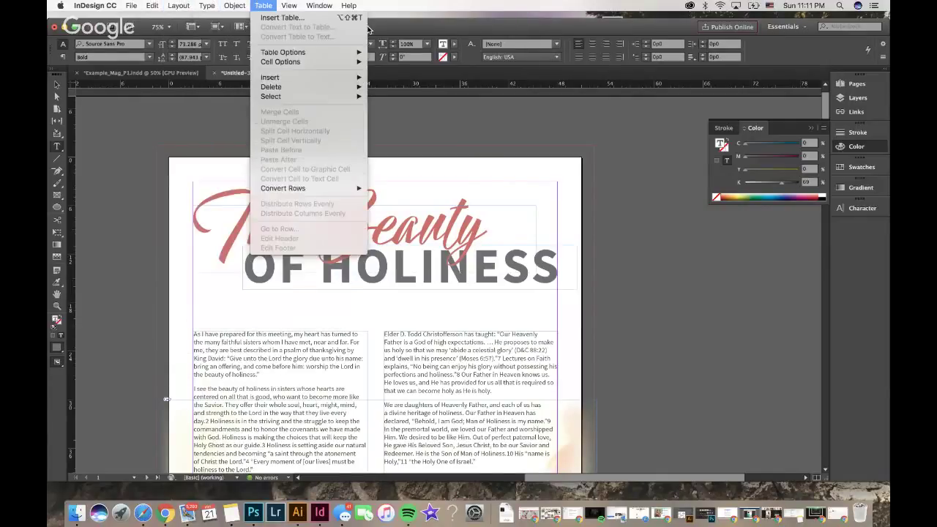
left_click(376, 8)
left_click(348, 6)
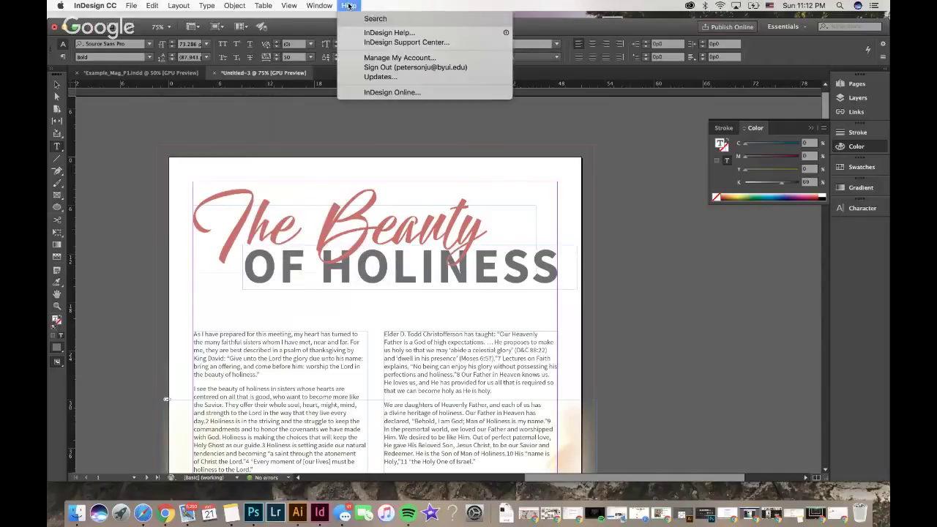
type("color")
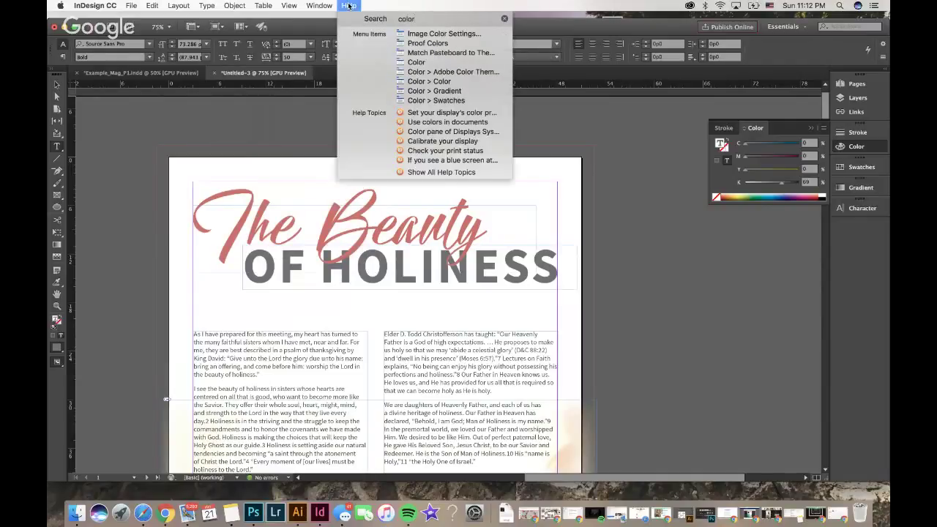
type(" blin")
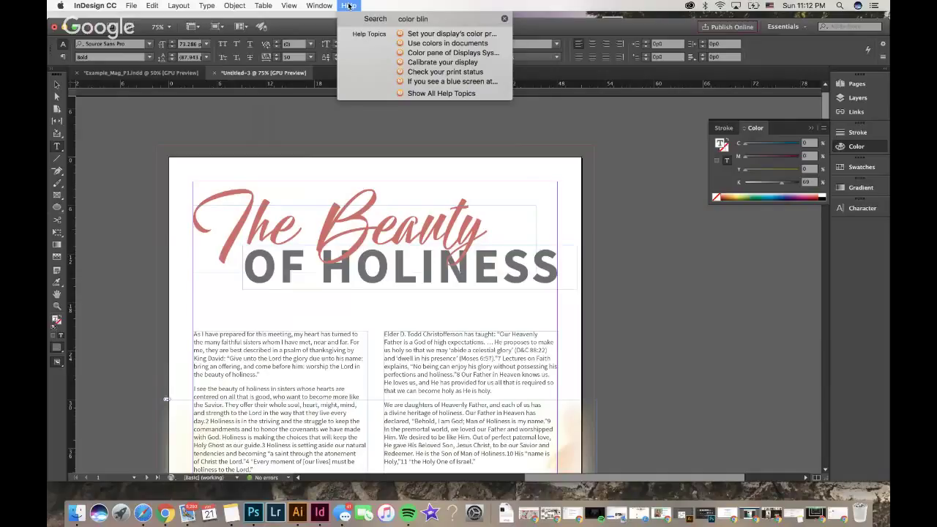
key("BackSpace")
key("BackSpace")
key("BackSpace")
key("BackSpace")
key("BackSpace")
key("BackSpace")
key("BackSpace")
key("BackSpace")
key("BackSpace")
key("BackSpace")
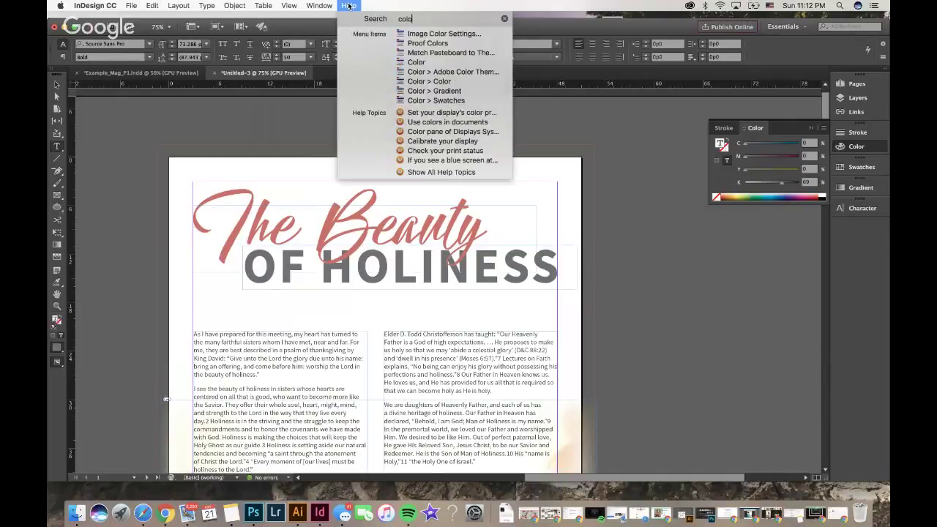
left_click(349, 6)
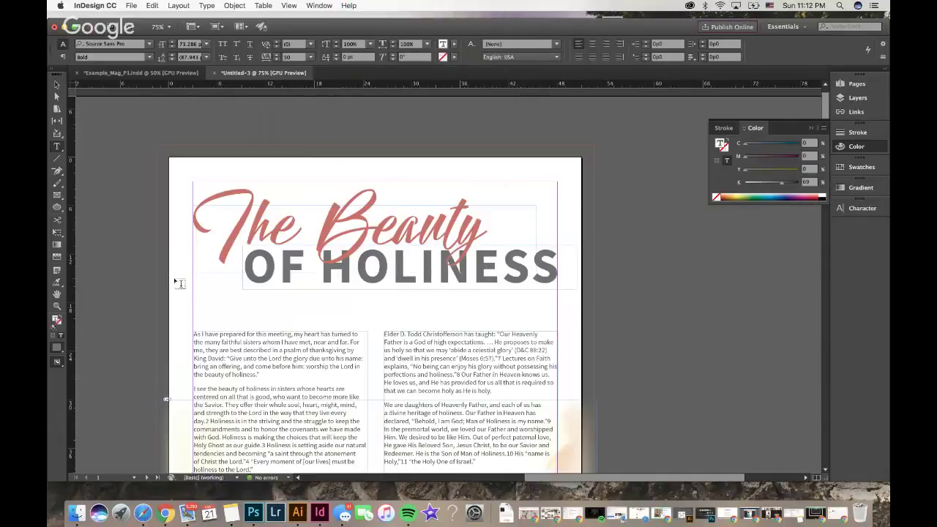
Review the first article page and the document's color swatches, including the Muted_Theme group.
scroll(419, 308, "down", 4)
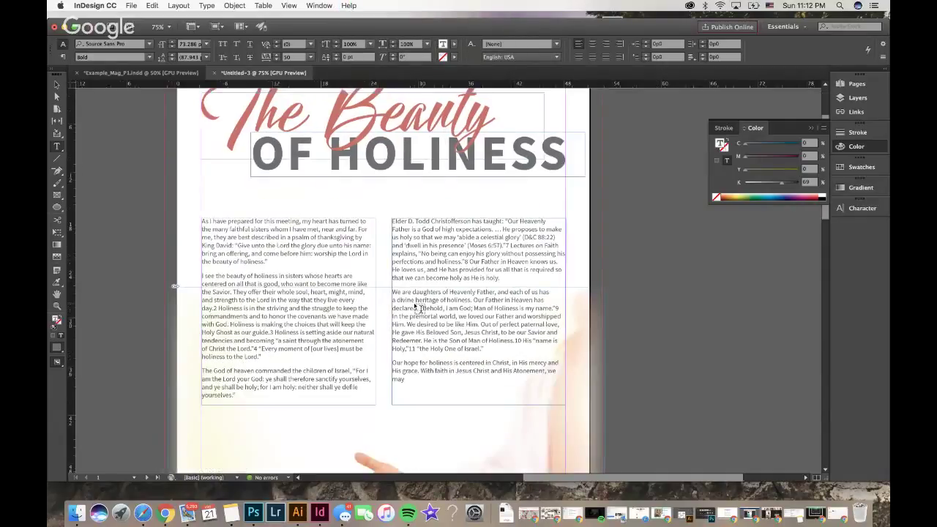
scroll(416, 307, "down", 2)
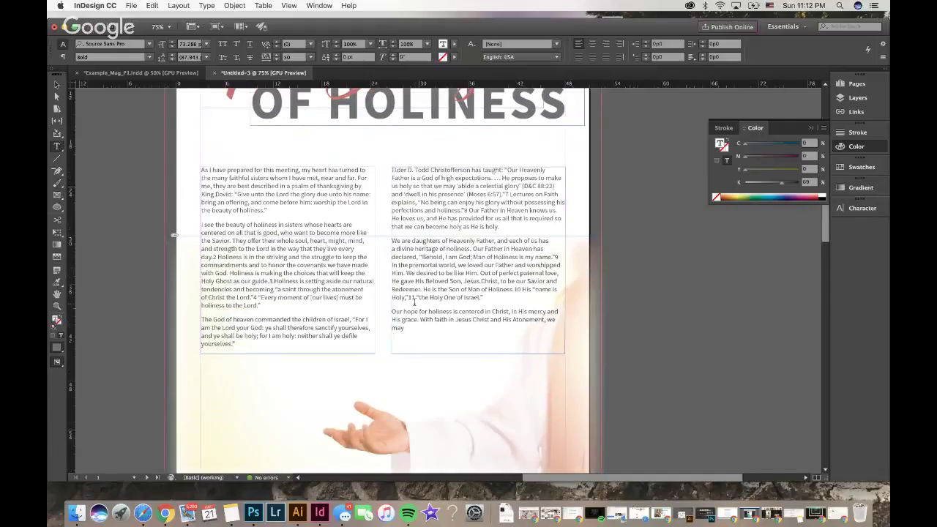
scroll(415, 300, "down", 6)
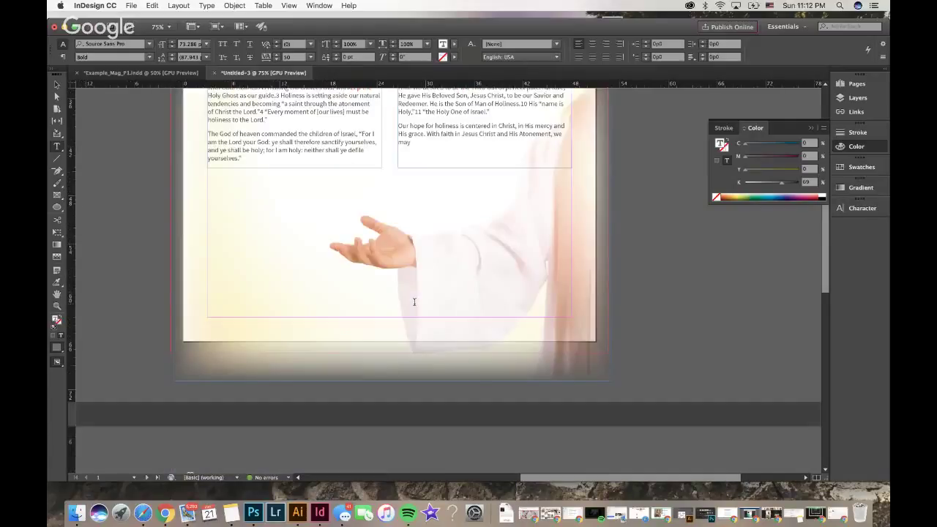
scroll(414, 302, "up", 2)
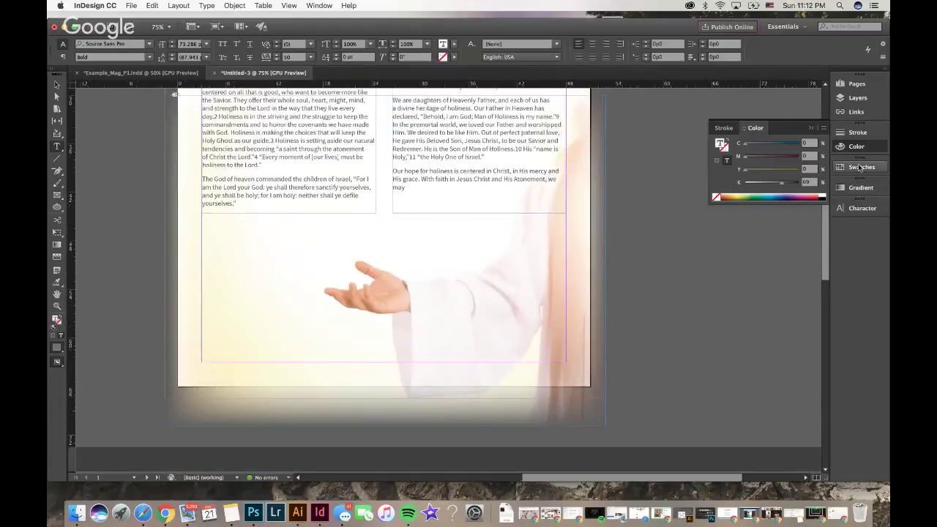
left_click(860, 168)
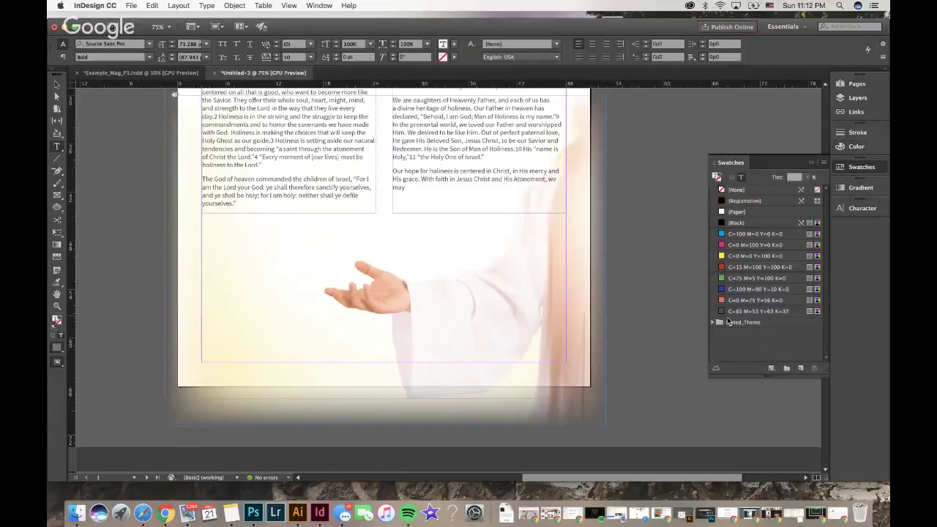
left_click(728, 322)
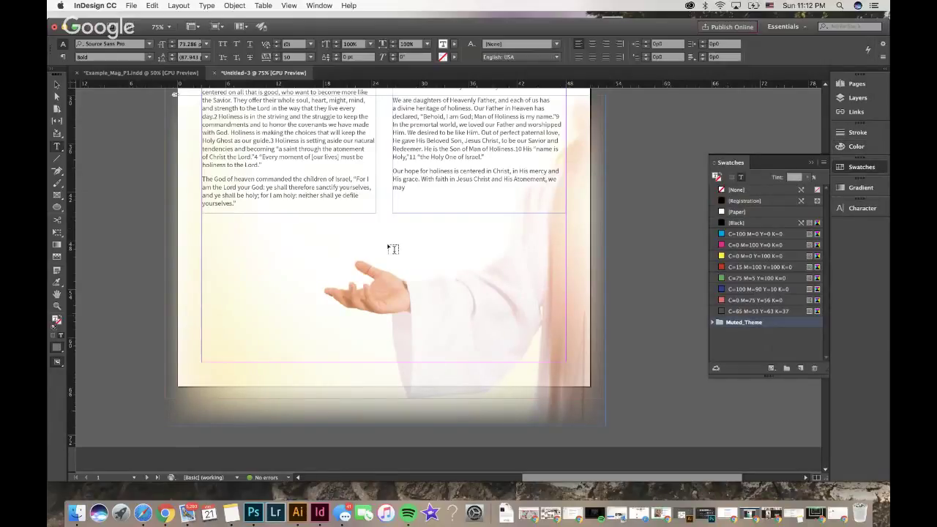
scroll(392, 249, "down", 5)
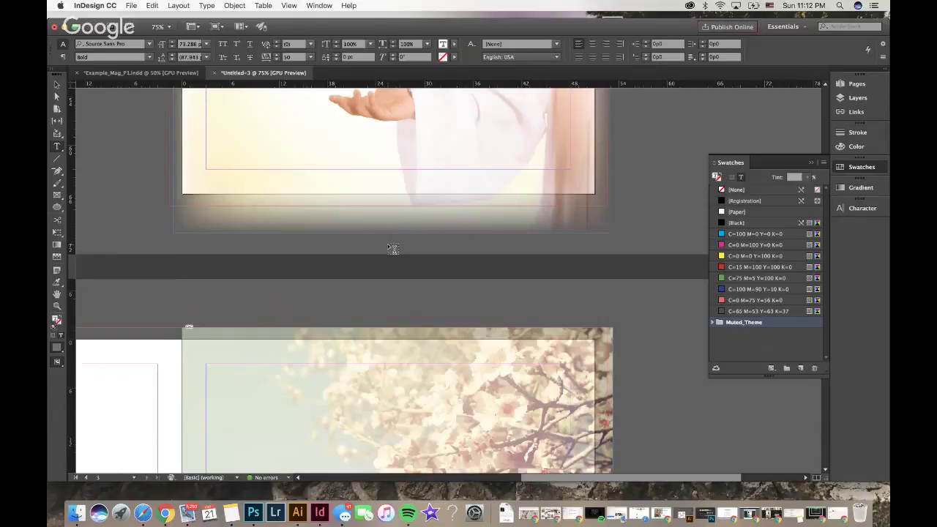
scroll(393, 249, "up", 9)
scroll(385, 236, "up", 4)
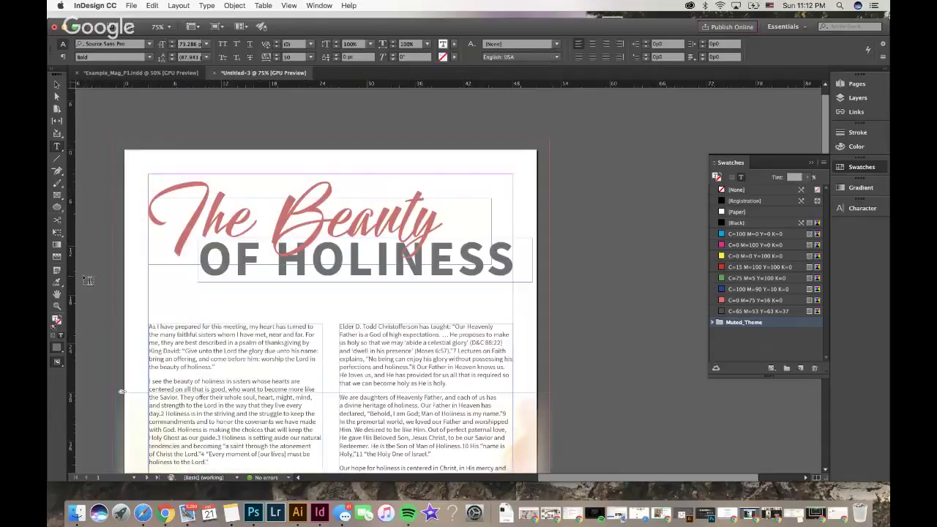
Sample a color theme from the gray and red title lettering with the Color Theme tool and add it to the swatches.
key("Escape")
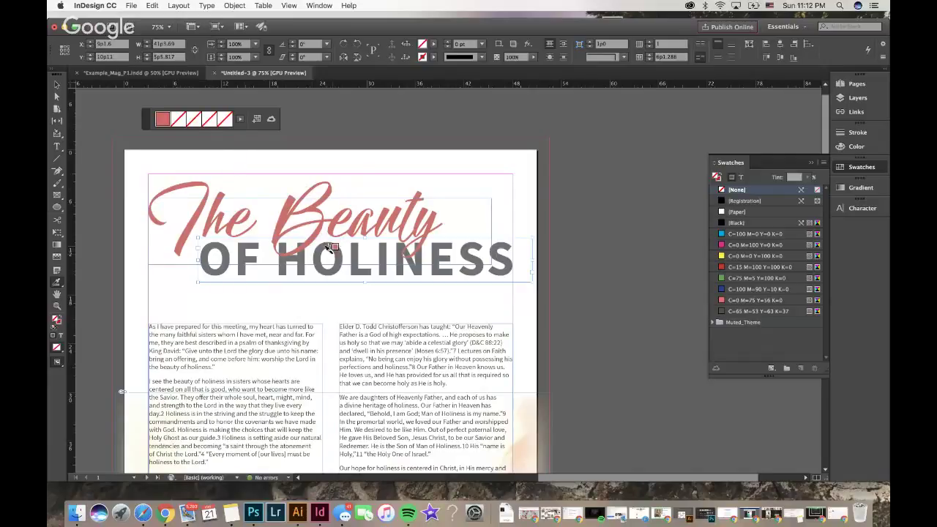
key("super+shift+a")
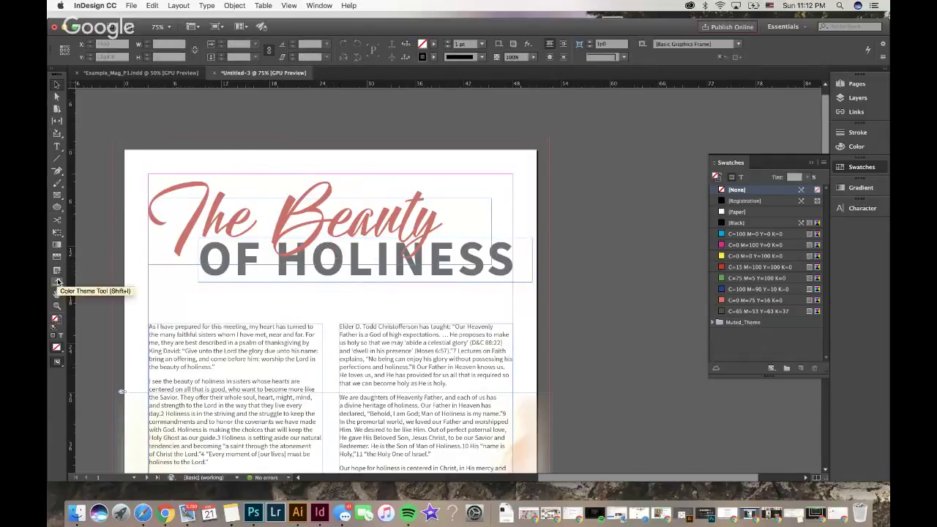
left_click(505, 262)
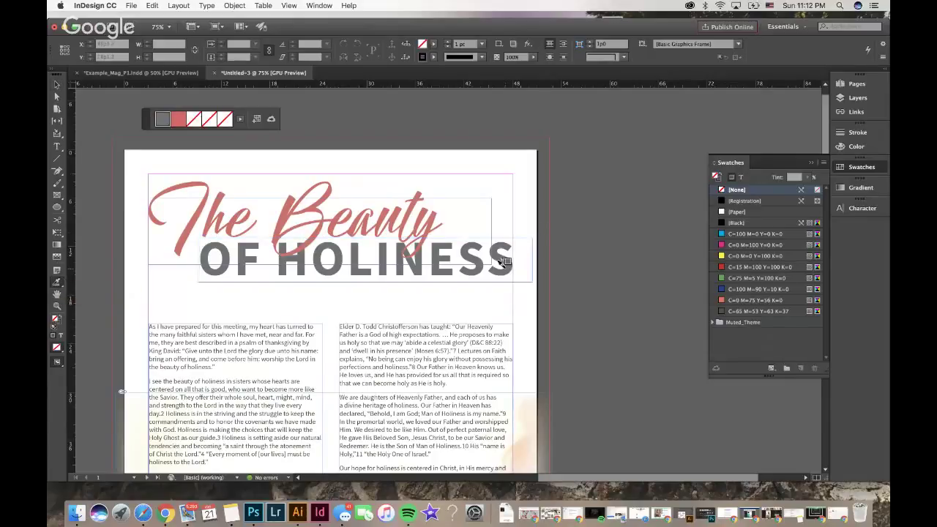
left_click(257, 119)
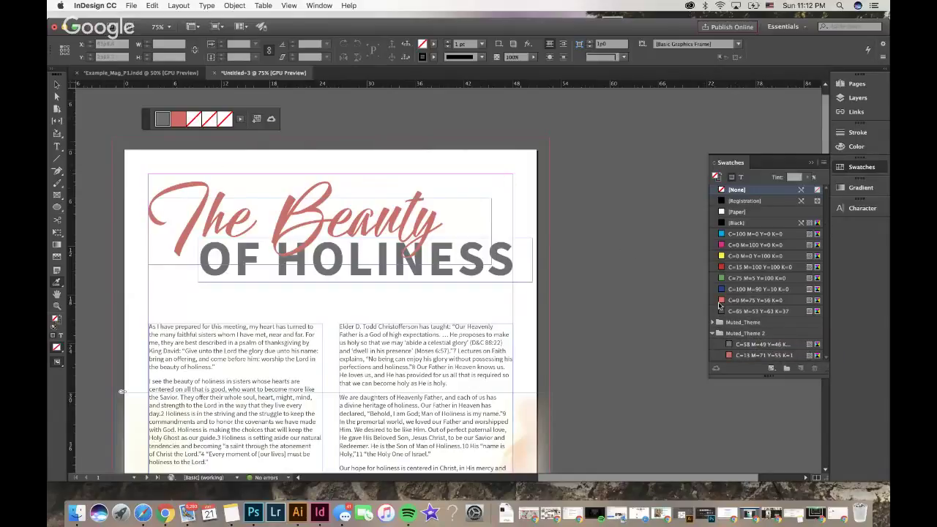
double_click(752, 333)
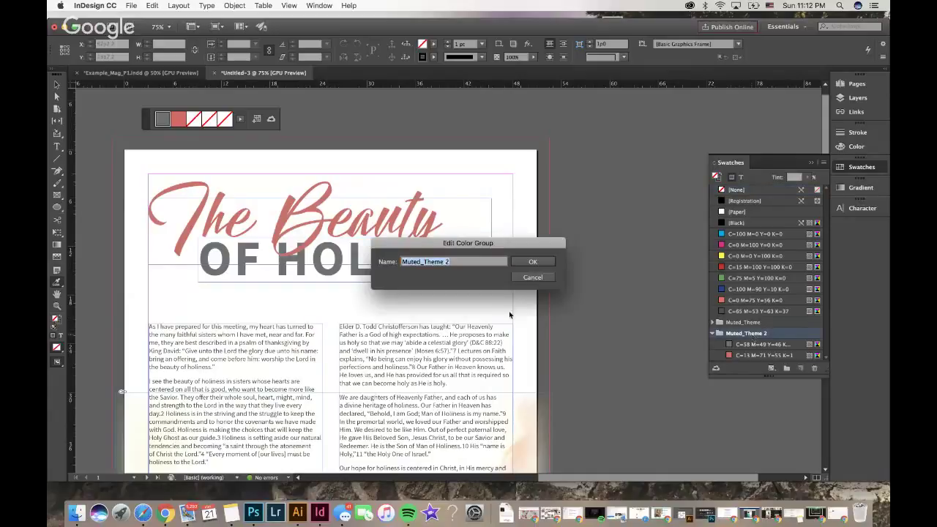
left_click(536, 278)
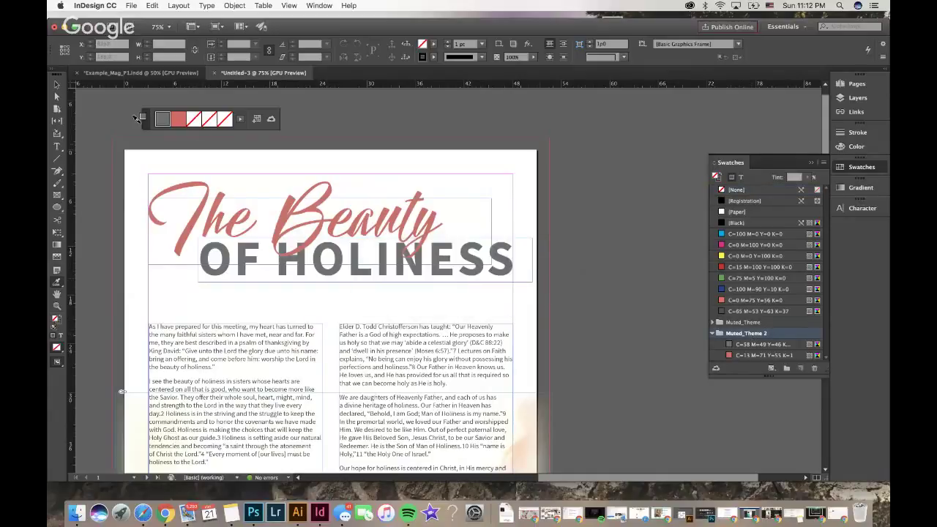
left_click(56, 85)
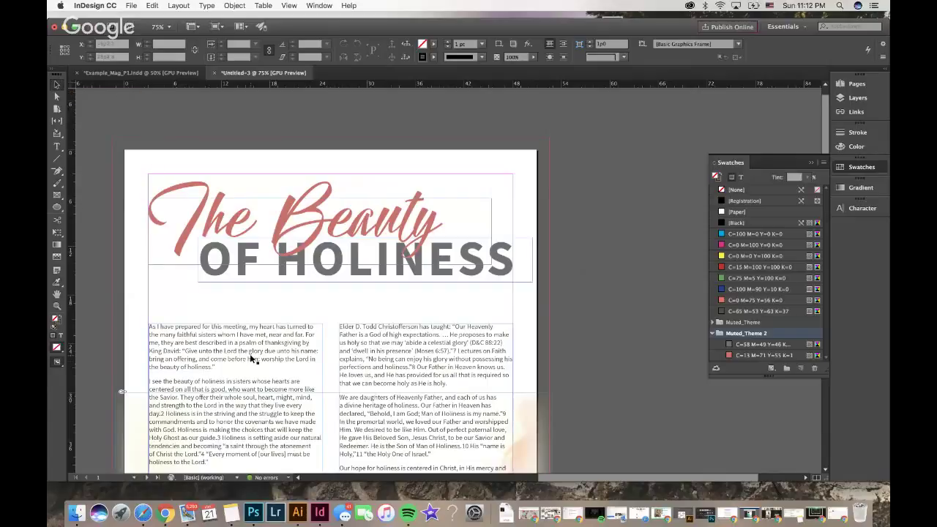
Give the article's opening paragraph, "As I have prepared for this meeting", a two-line drop cap.
scroll(249, 359, "down", 2)
scroll(250, 359, "left", 1)
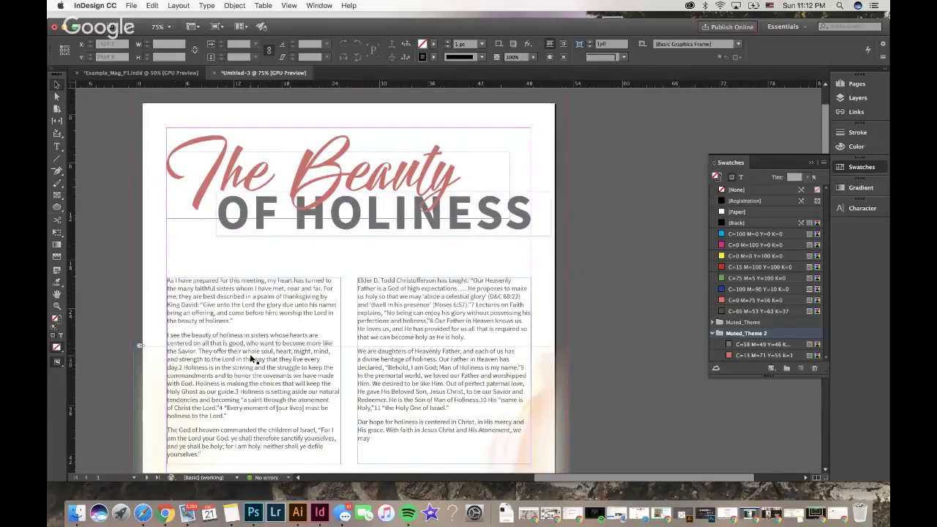
key("t")
scroll(91, 159, "down", 2)
left_click_drag(273, 286, 168, 239)
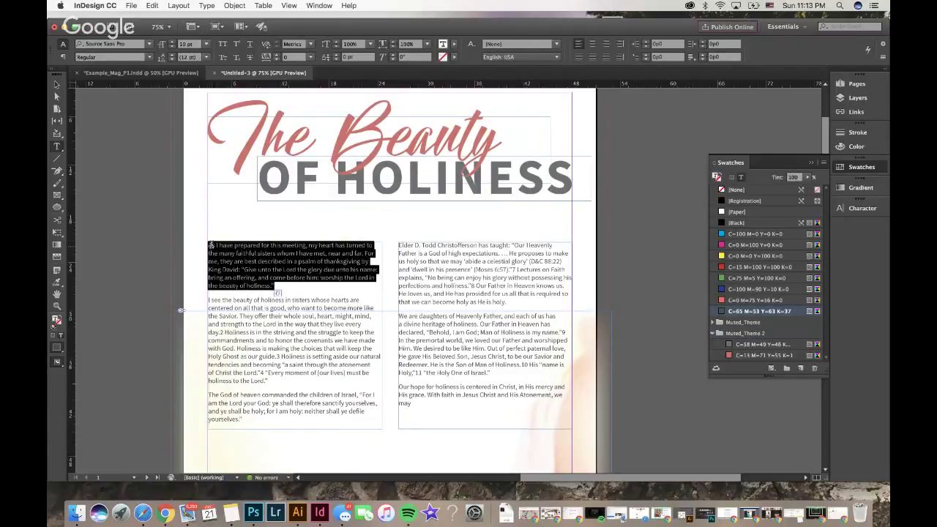
left_click(63, 57)
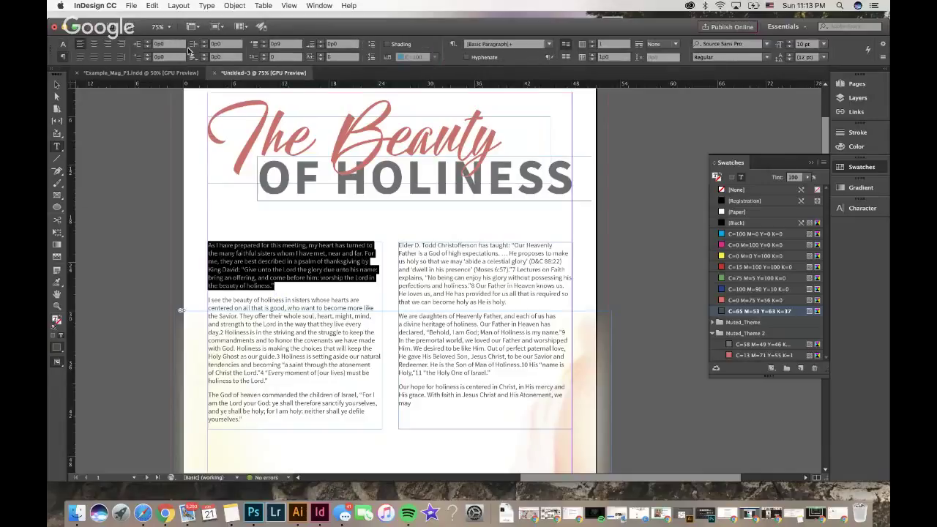
left_click(265, 56)
left_click(265, 56)
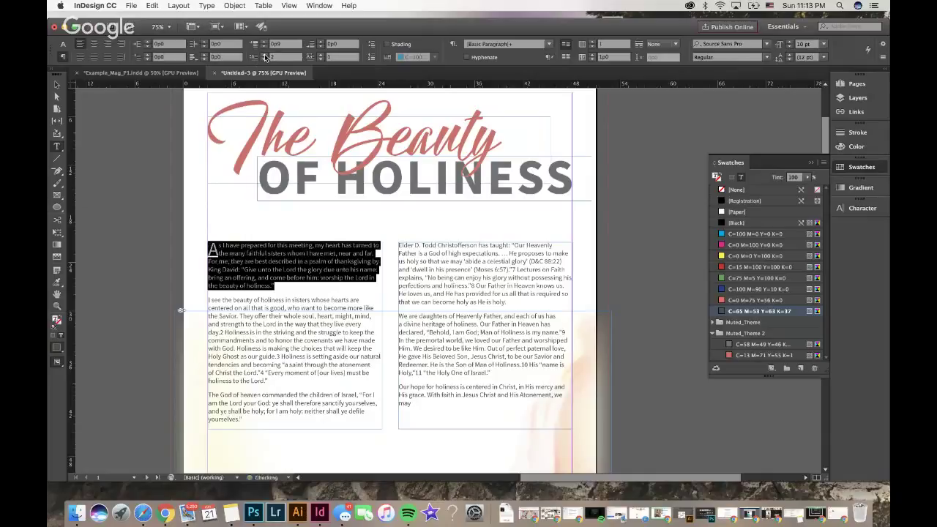
left_click(252, 278)
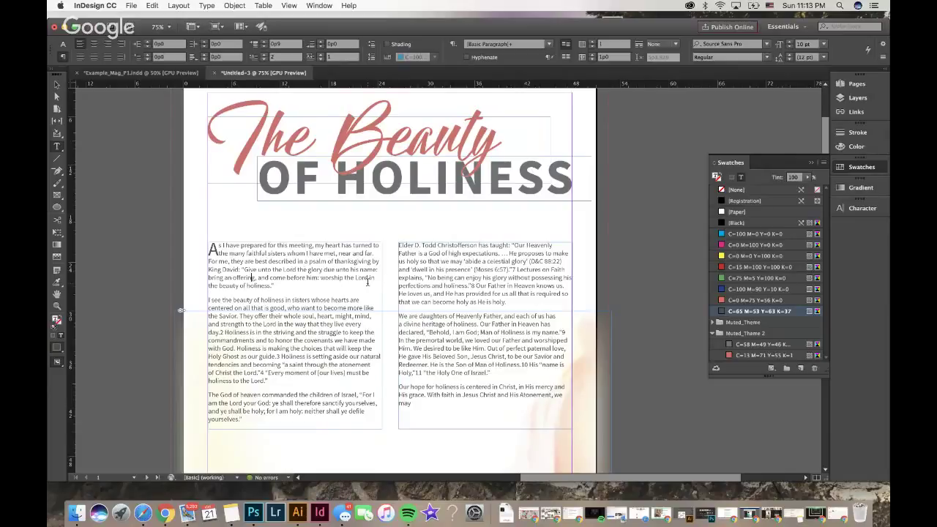
Draw a rectangle across the whole two-page blossom spread out to the bleed, 105p0 wide by 69p0 high.
scroll(368, 284, "down", 2)
scroll(368, 284, "down", 10)
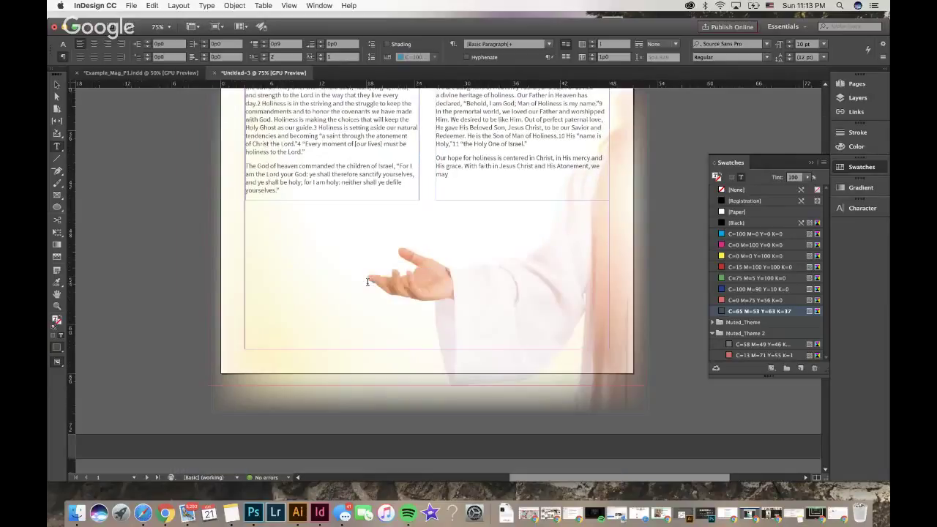
scroll(367, 282, "down", 10)
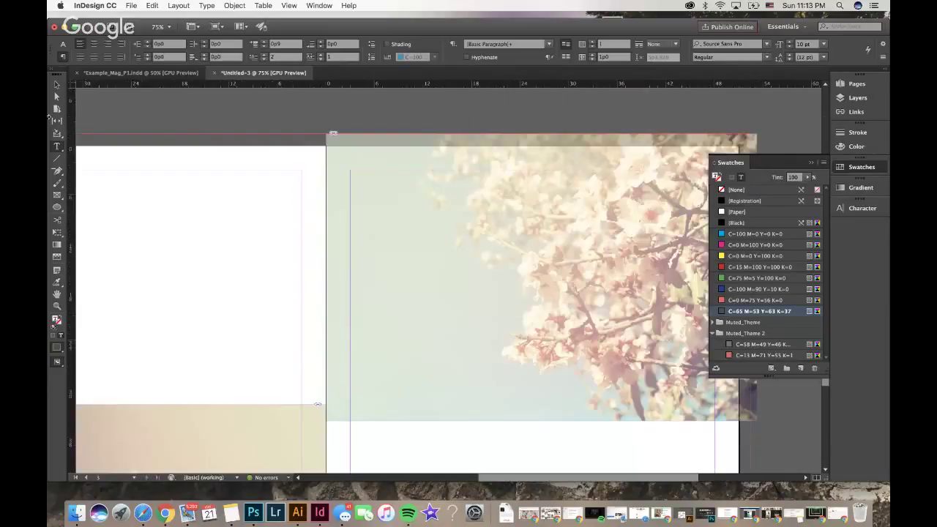
key("Escape")
scroll(156, 198, "down", 5)
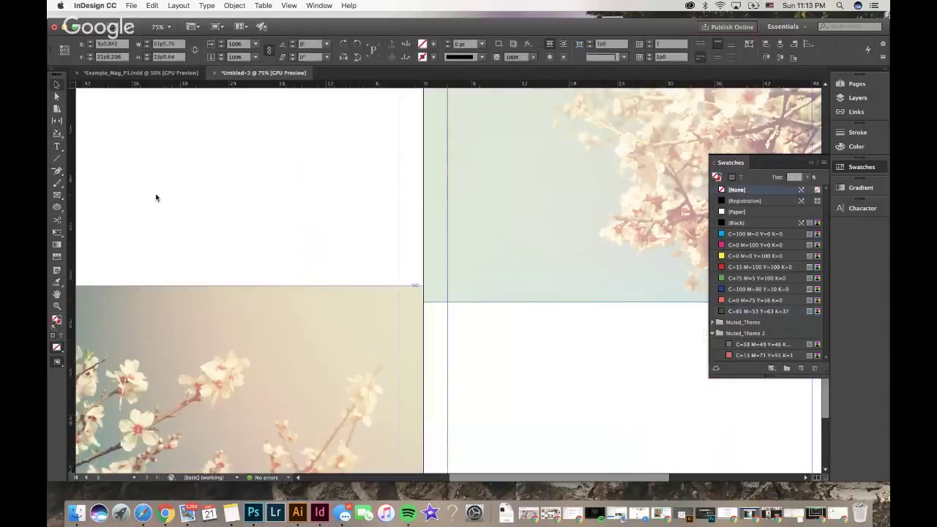
key("super+minus")
key("super+minus")
key("super+minus")
key("super+minus")
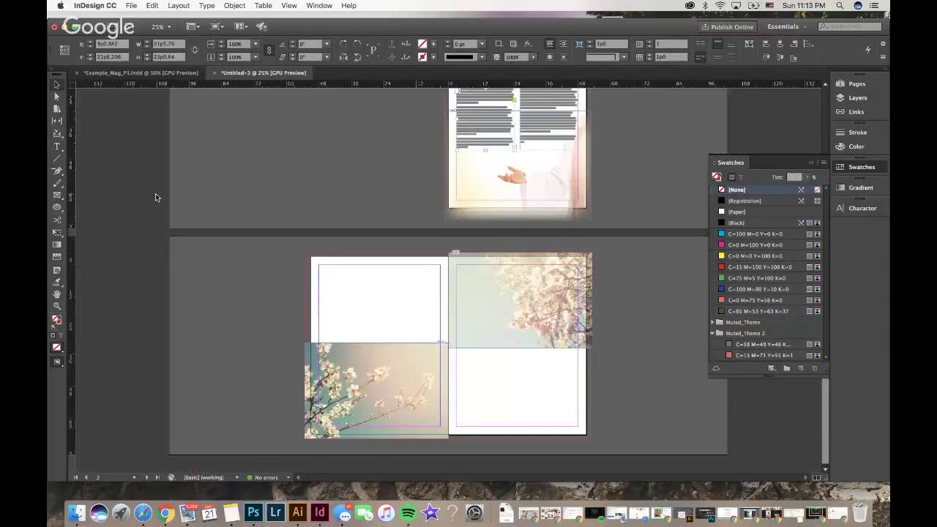
key("super+equal")
key("super+equal")
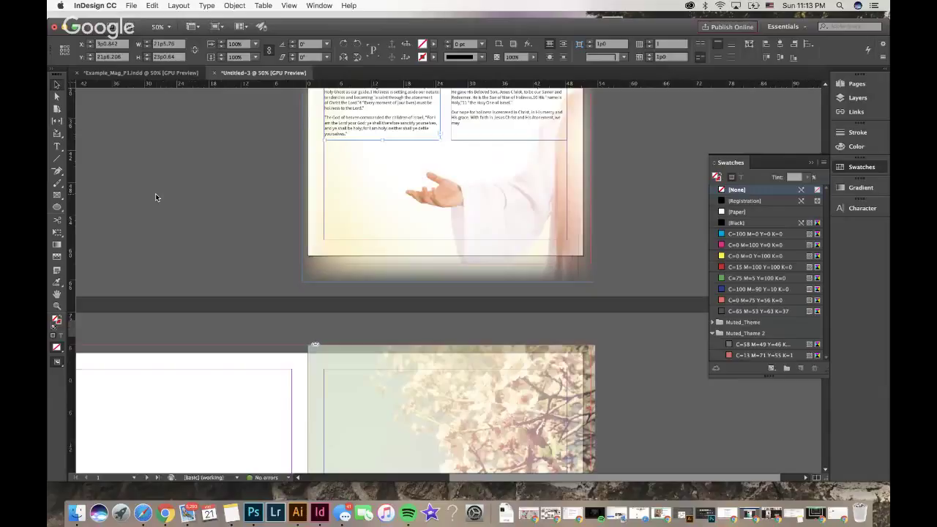
key("shift+Page_Down")
key("shift+Page_Down")
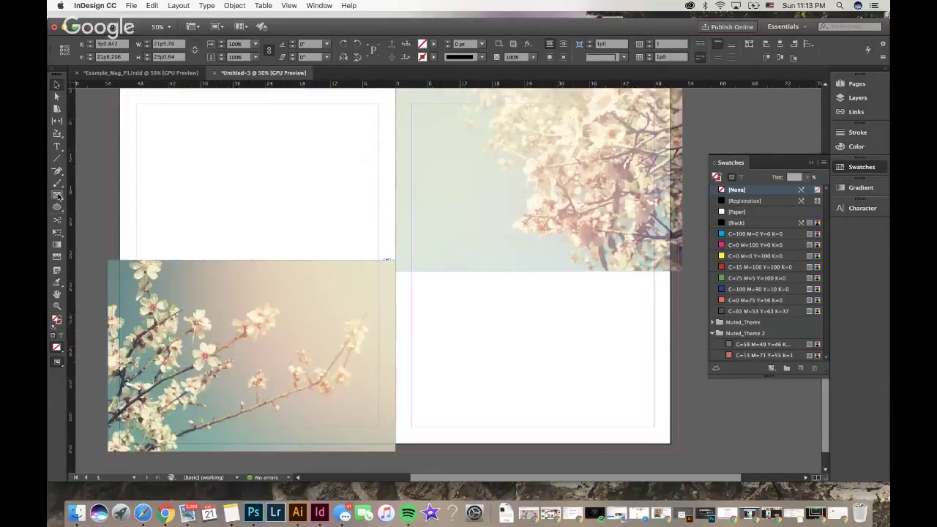
left_click(57, 207)
left_click(73, 208)
scroll(168, 142, "up", 3)
left_click_drag(121, 146, 685, 424)
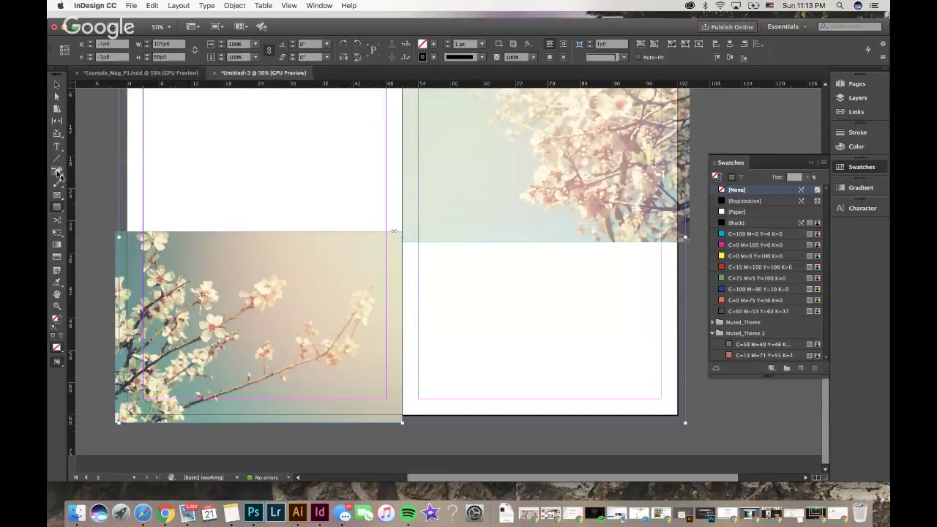
scroll(212, 174, "up", 5)
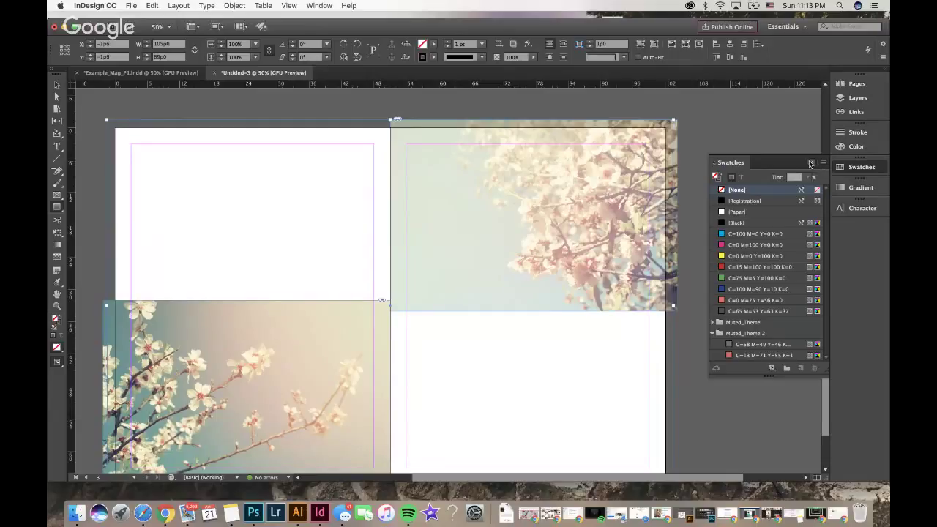
left_click(810, 164)
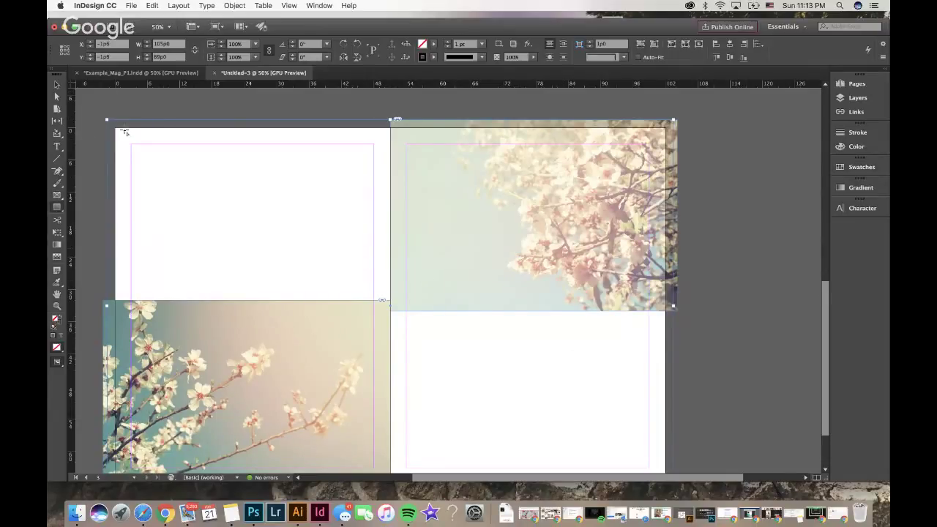
Fill the spread-wide rectangle with the default white-to-black linear gradient.
scroll(610, 404, "down", 1)
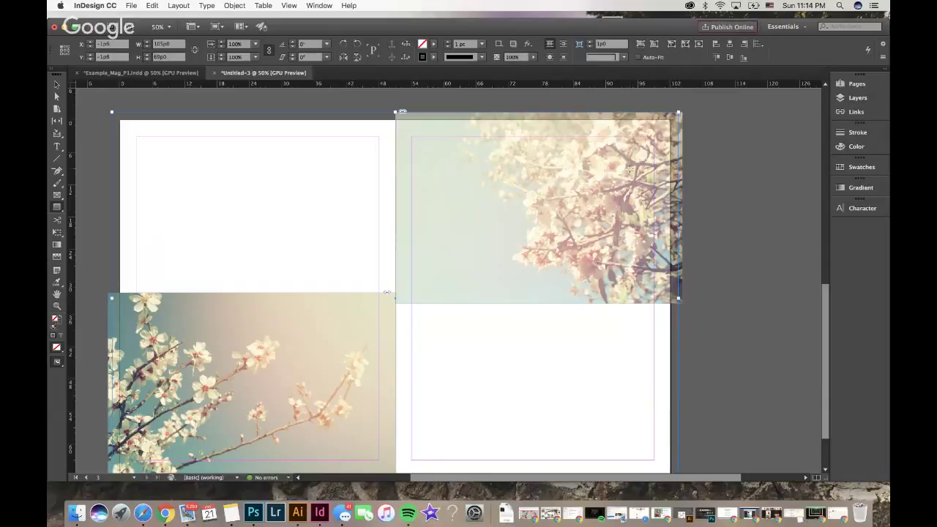
left_click(848, 192)
left_click(848, 192)
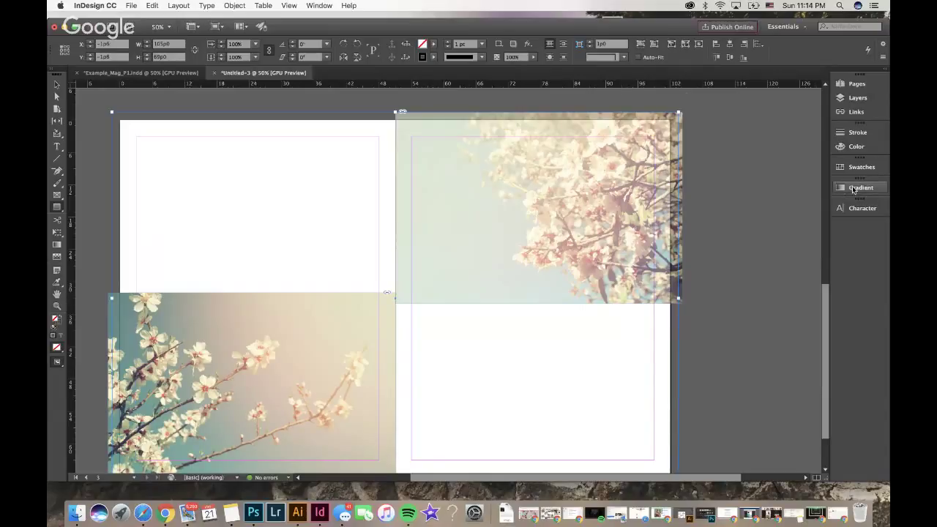
left_click(319, 6)
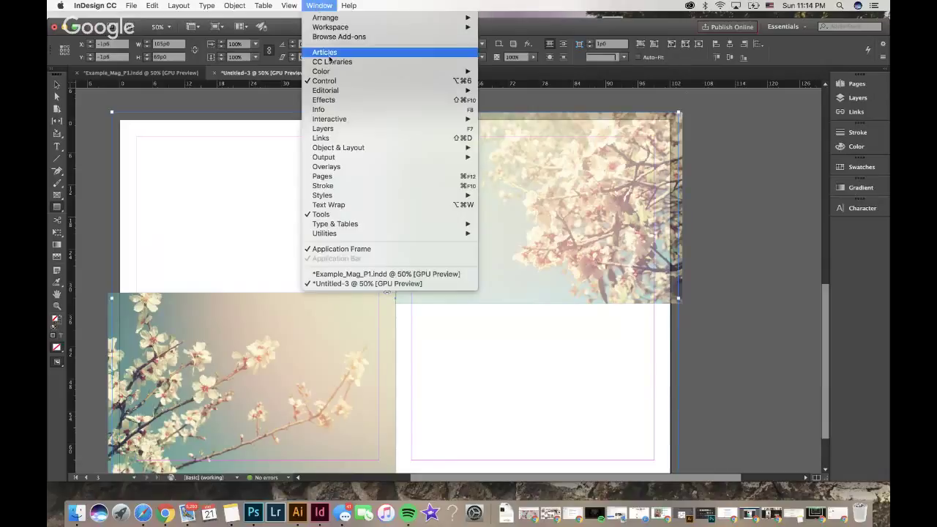
mouse_move(331, 71)
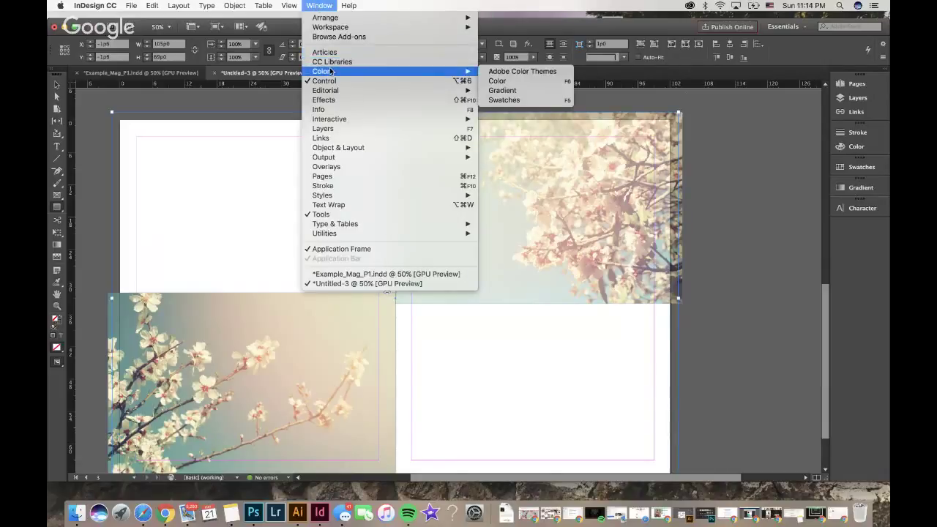
left_click(538, 91)
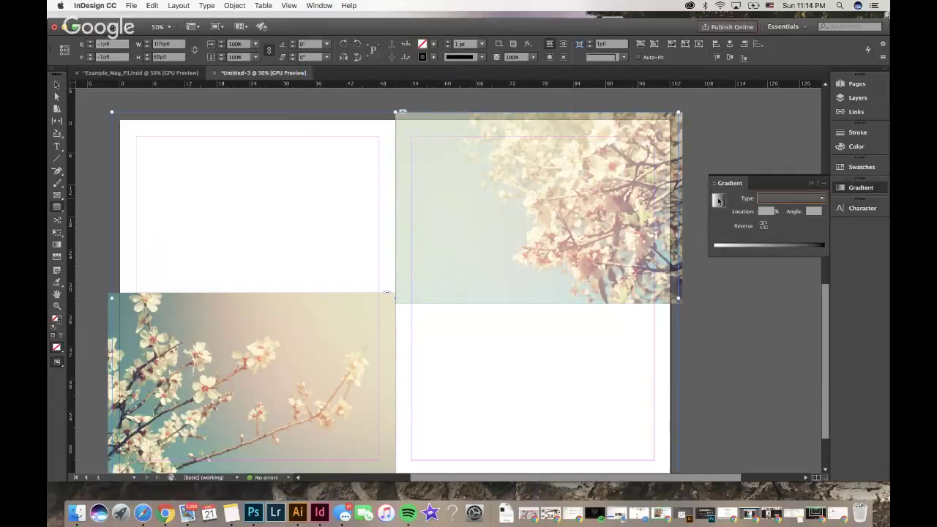
left_click(718, 200)
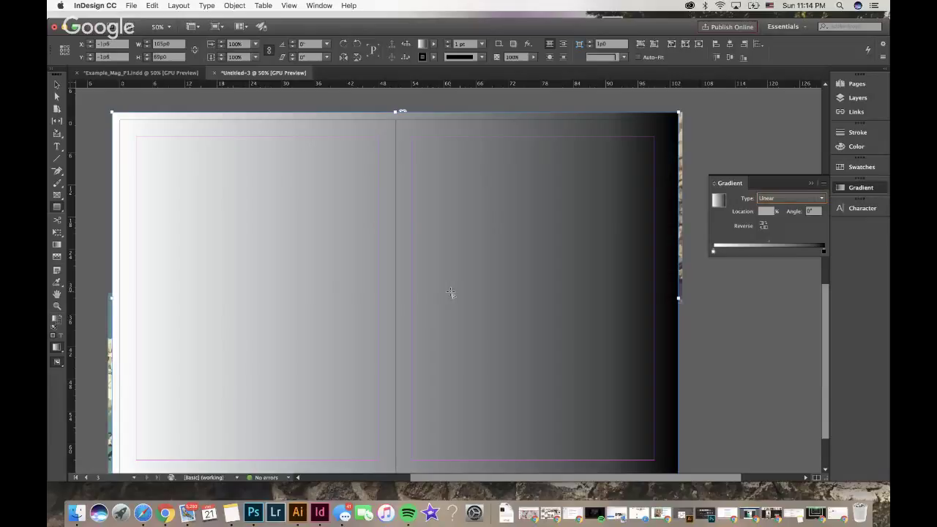
Send the gradient rectangle to the back, behind both blossom photos.
left_click(57, 85)
right_click(323, 235)
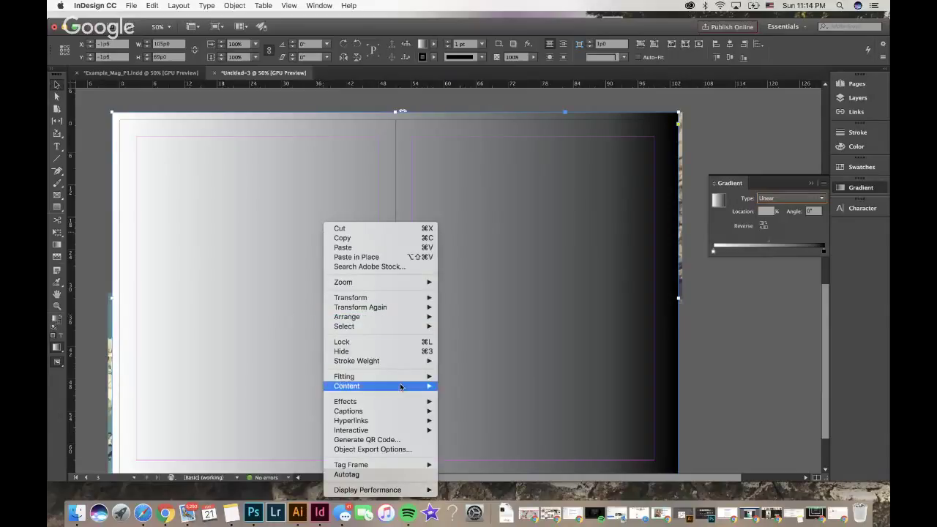
mouse_move(394, 317)
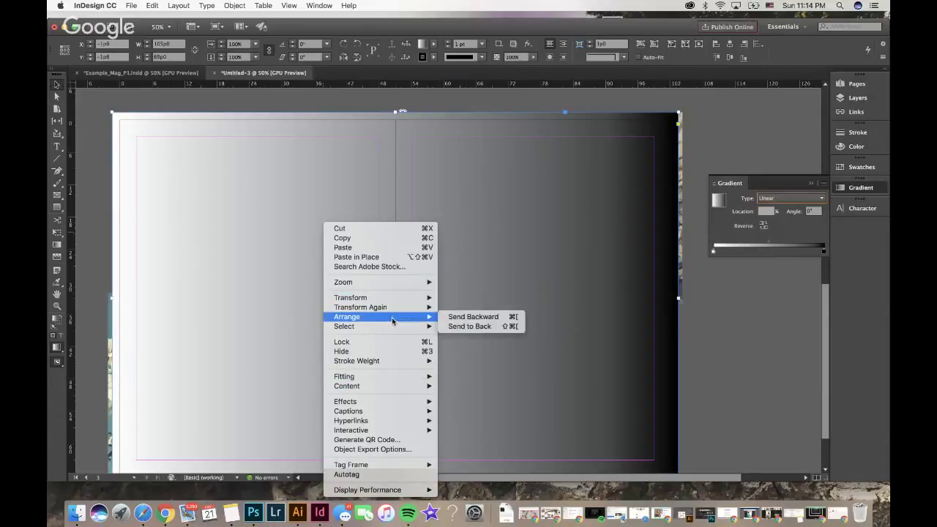
left_click(471, 327)
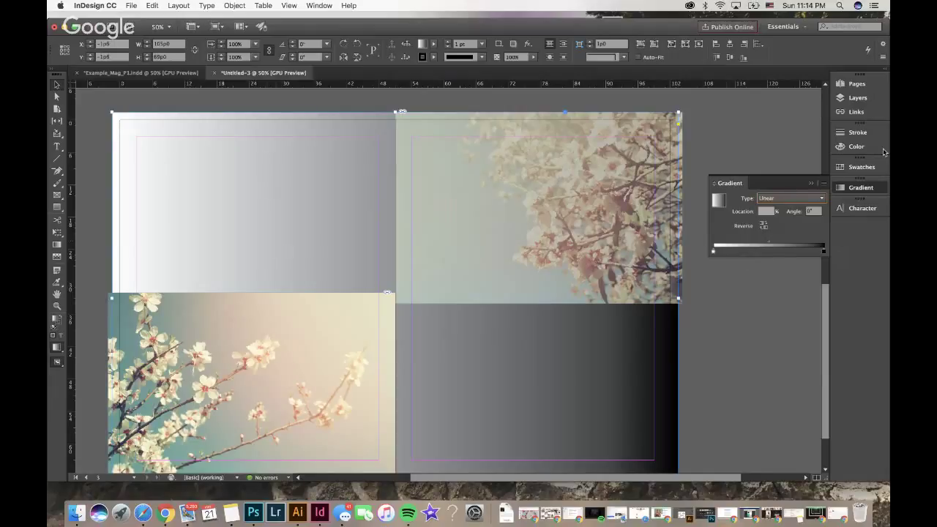
Arrange the gradient settings below the swatch list and expand the Muted_Theme color group.
left_click_drag(773, 183, 796, 319)
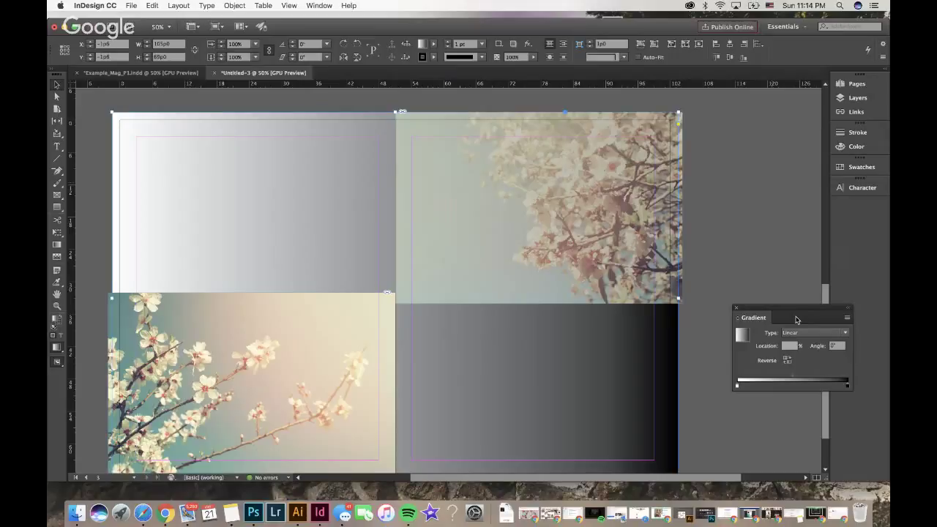
mouse_move(796, 319)
left_mouse_down()
mouse_move(780, 319)
mouse_move(767, 297)
mouse_move(748, 311)
mouse_move(785, 333)
left_mouse_up()
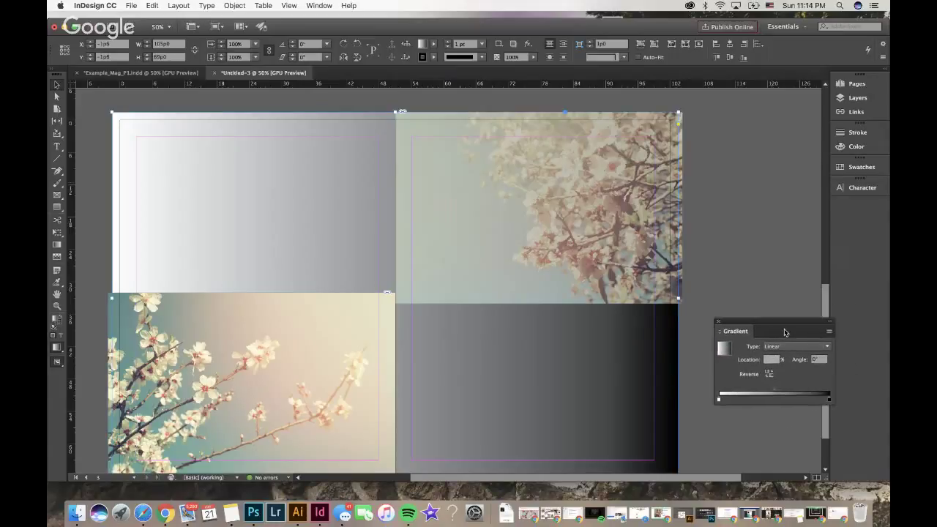
left_click(862, 168)
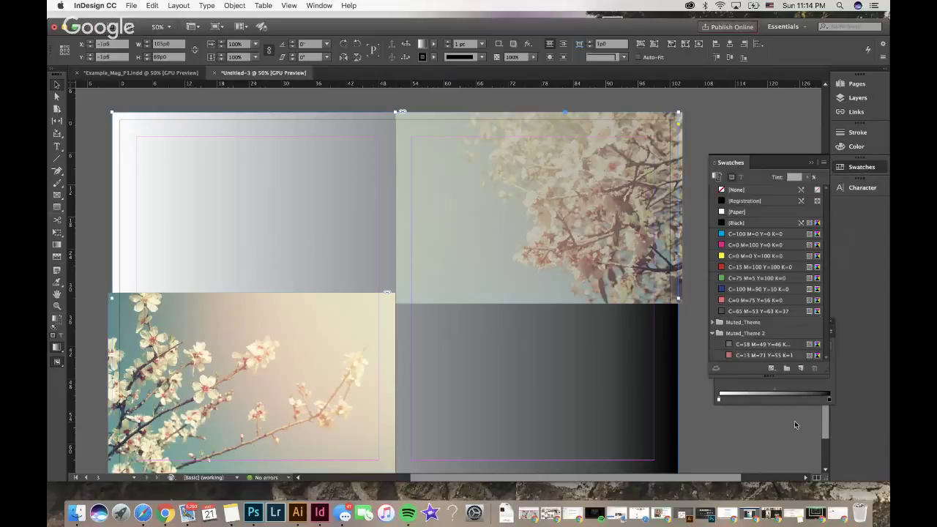
left_click(758, 387)
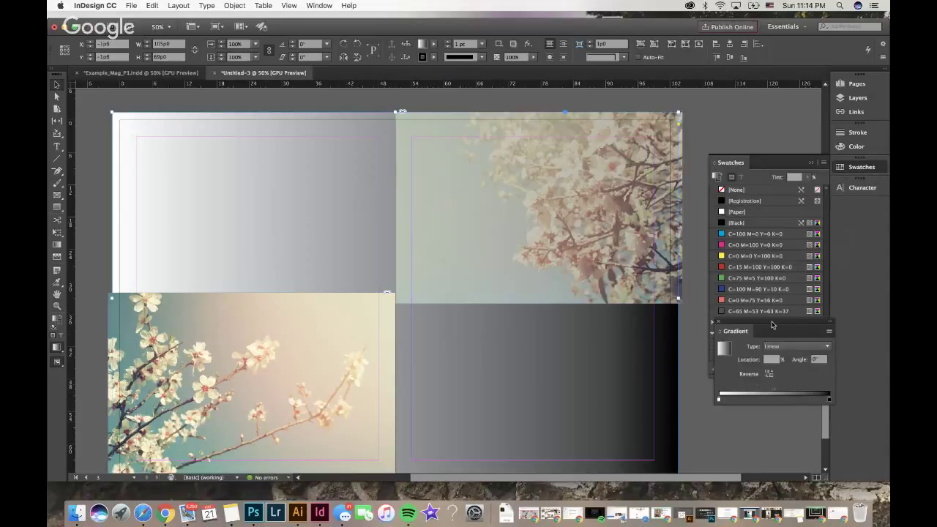
left_click_drag(773, 330, 764, 384)
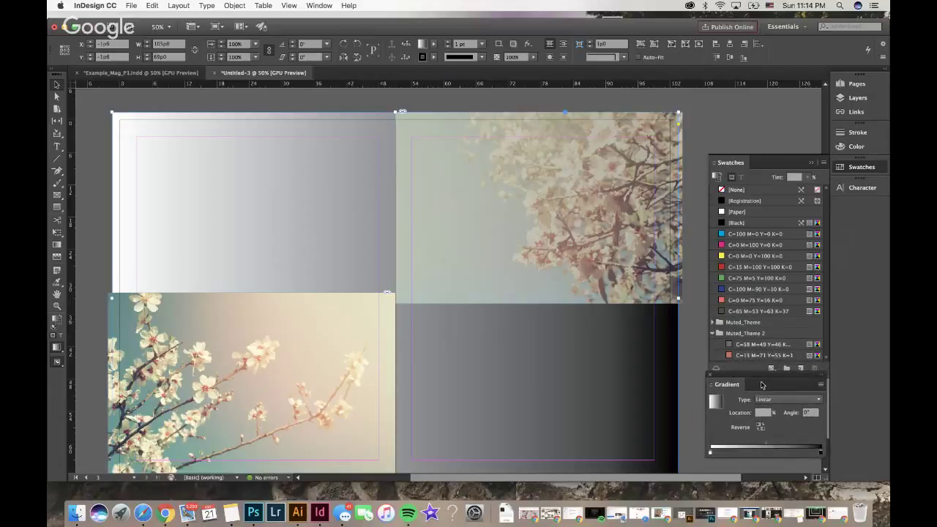
left_click(713, 322)
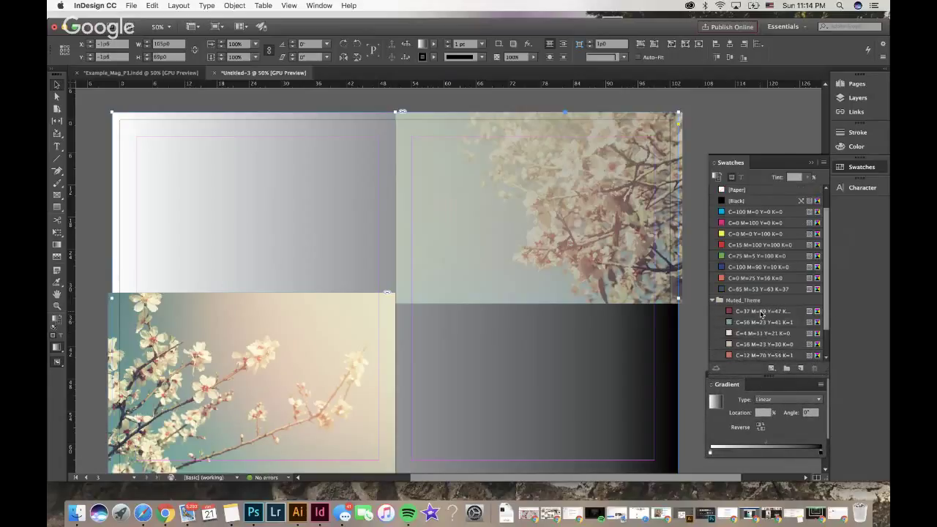
scroll(761, 314, "down", 3)
scroll(762, 314, "down", 1)
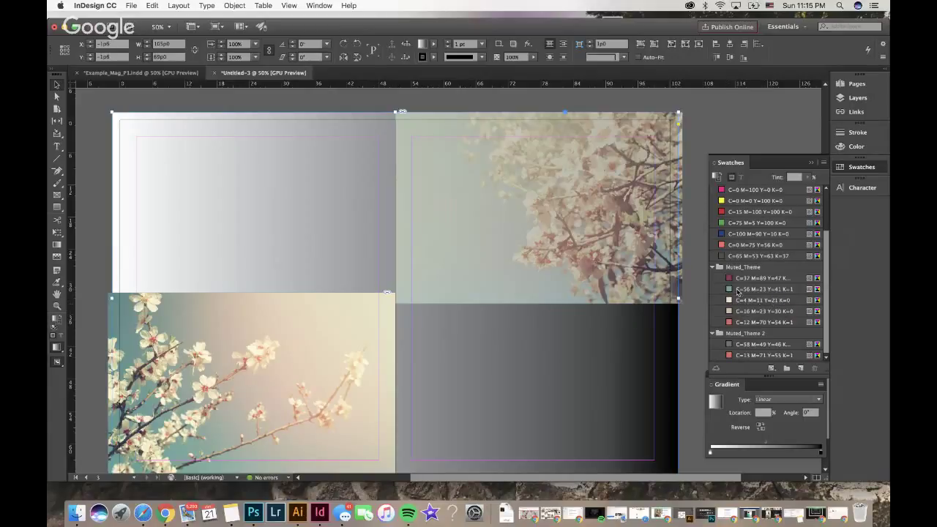
Add the teal Muted_Theme swatch C=56 M=23 Y=41 K=1 as a color stop near the dark end of the rectangle's gradient.
left_click(738, 289)
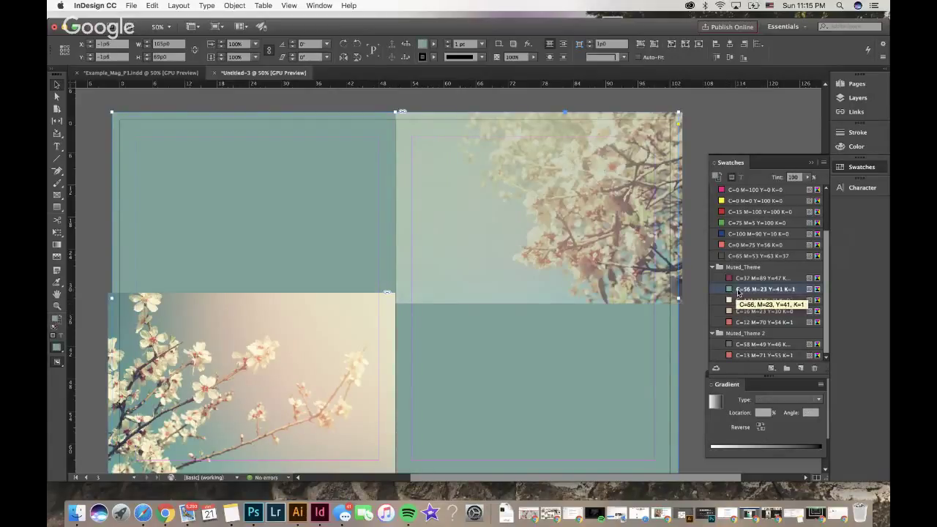
left_click(738, 292)
scroll(776, 358, "up", 5)
scroll(775, 357, "down", 3)
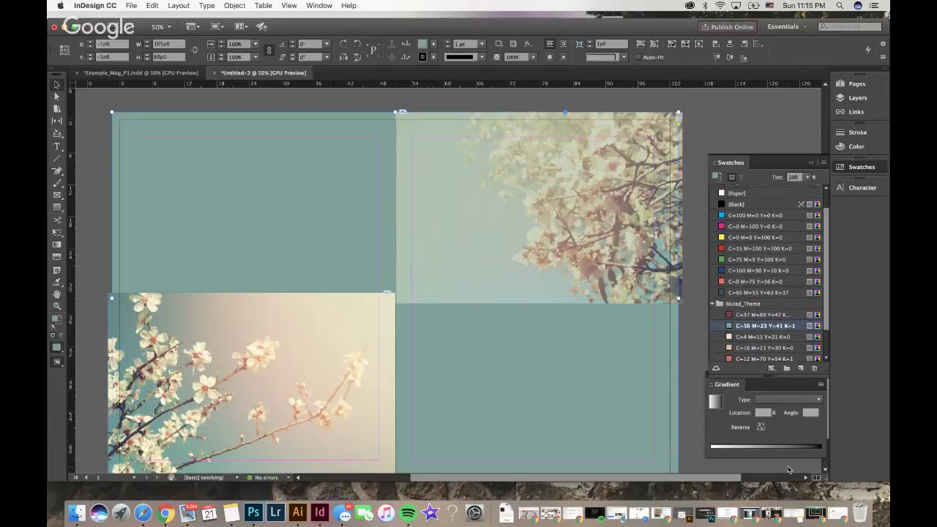
left_click_drag(728, 327, 820, 454)
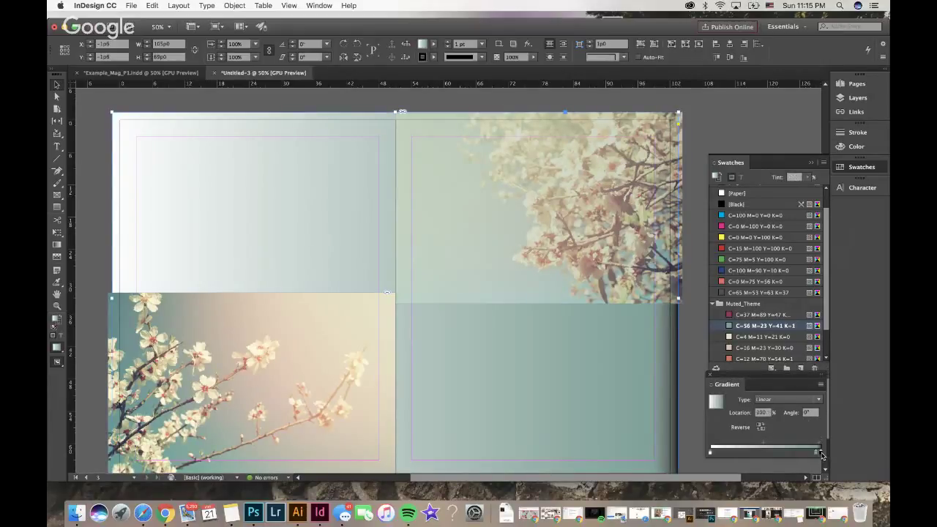
Remove the gradient's black stop and move the teal stop to the end of the ramp, at about 99.79%.
left_click_drag(822, 455, 825, 477)
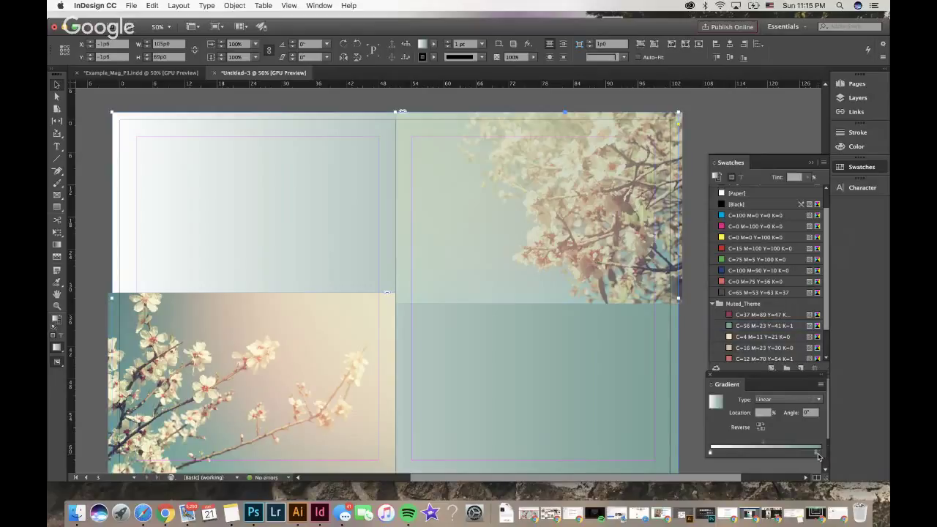
left_click(818, 456)
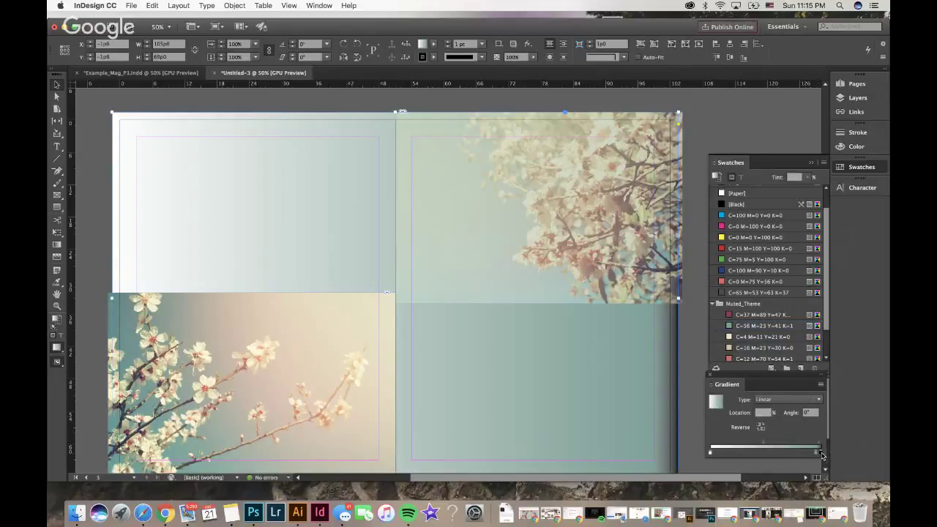
left_click(821, 455)
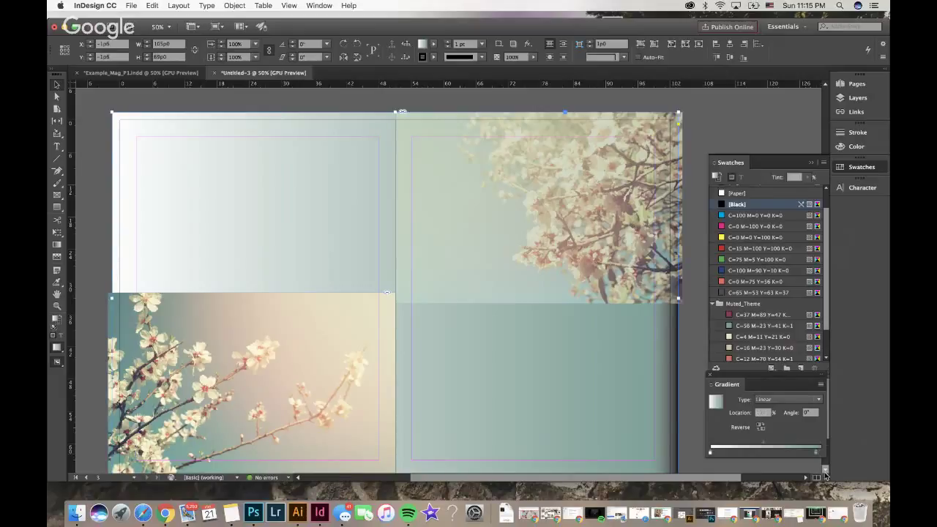
key("super+z")
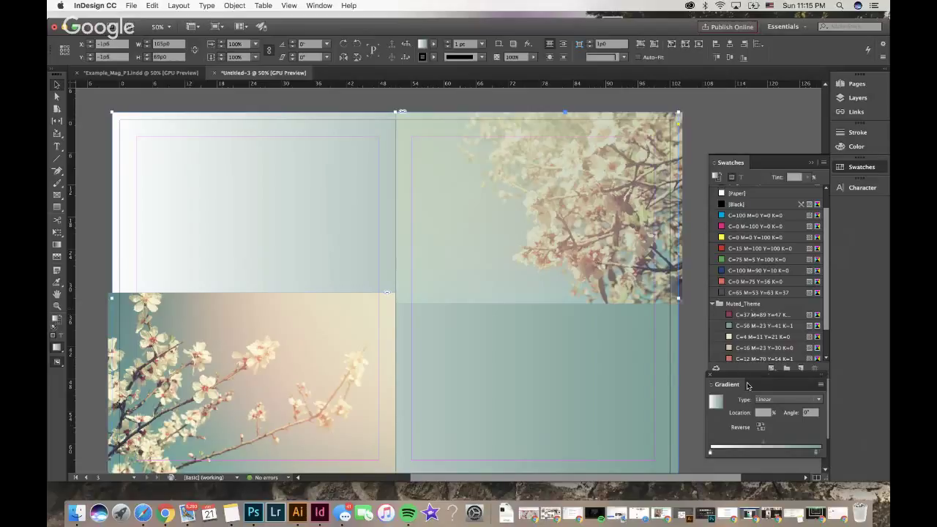
left_click(817, 454)
left_click_drag(817, 454, 827, 455)
left_click(754, 325)
Add the cream Muted_Theme swatch C=4 M=11 Y=21 K=0 as a stop near the middle of the gradient.
scroll(743, 346, "down", 1)
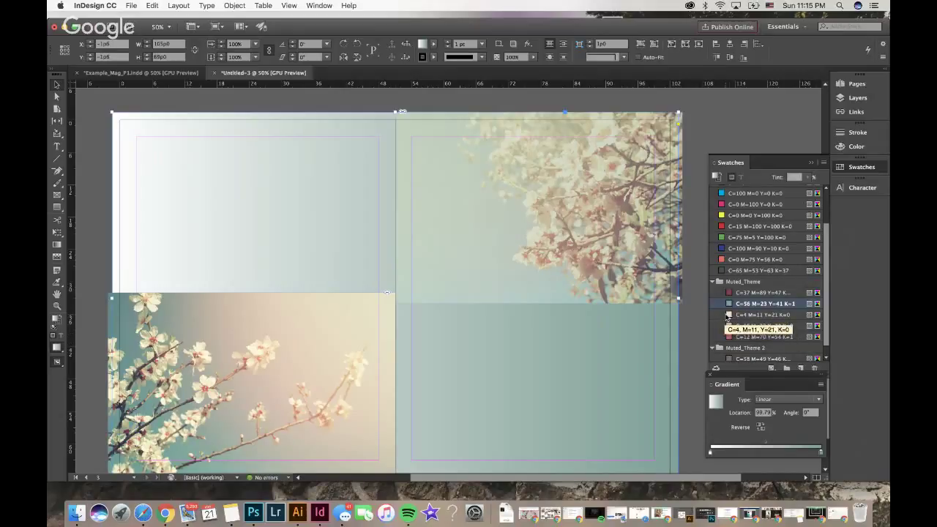
left_click(728, 314)
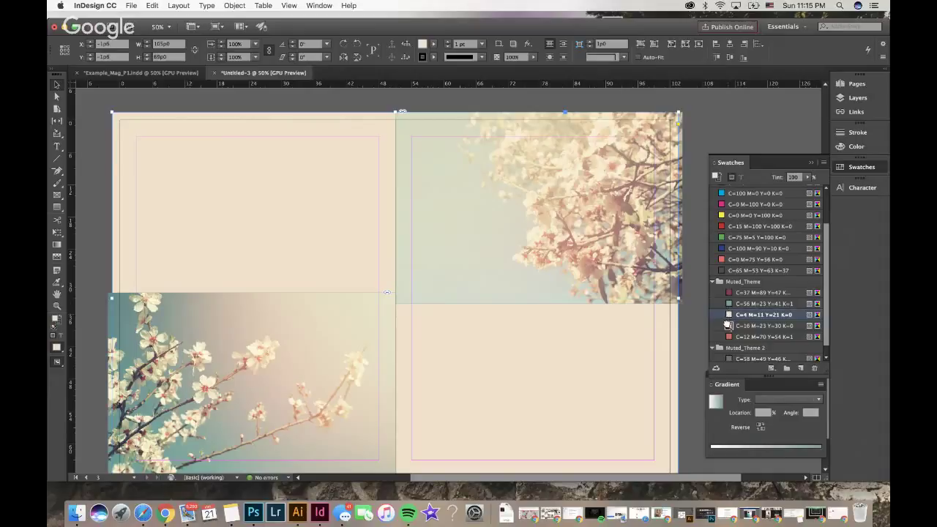
left_click(728, 318)
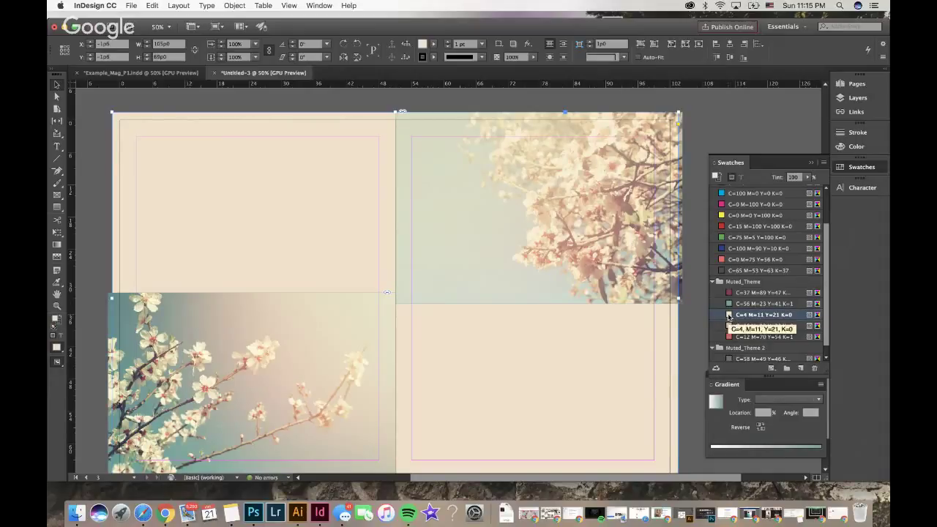
left_click_drag(728, 317, 710, 454)
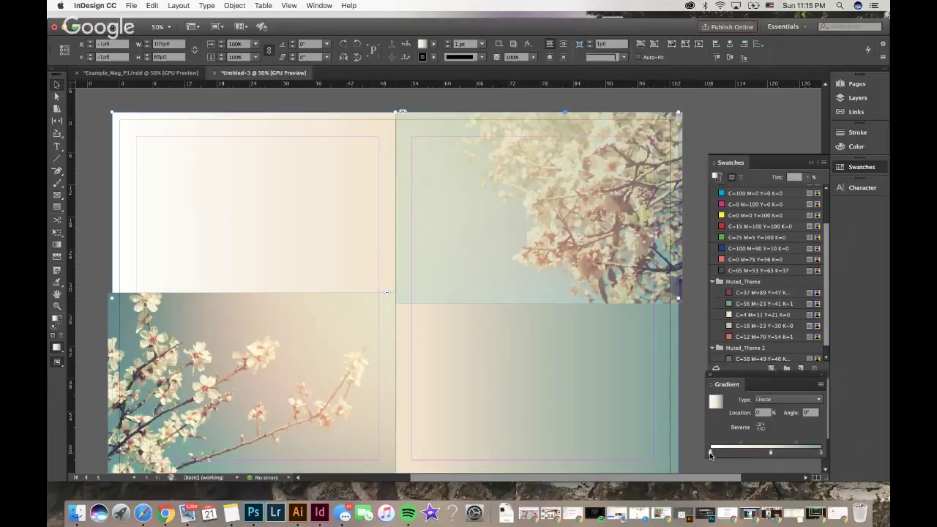
Try to recolor the gradient's white starting stop with the teal swatch C=56 M=23 Y=41 K=1.
left_click(731, 303)
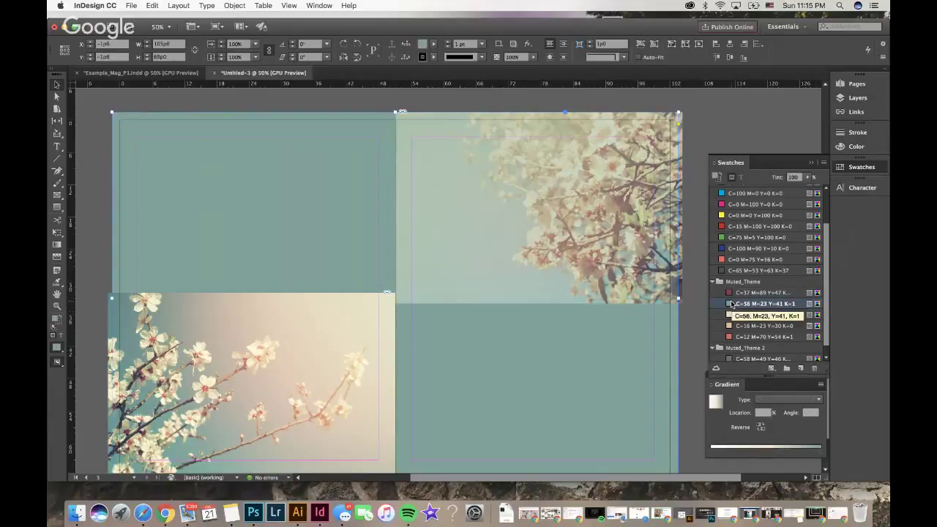
left_click(713, 452)
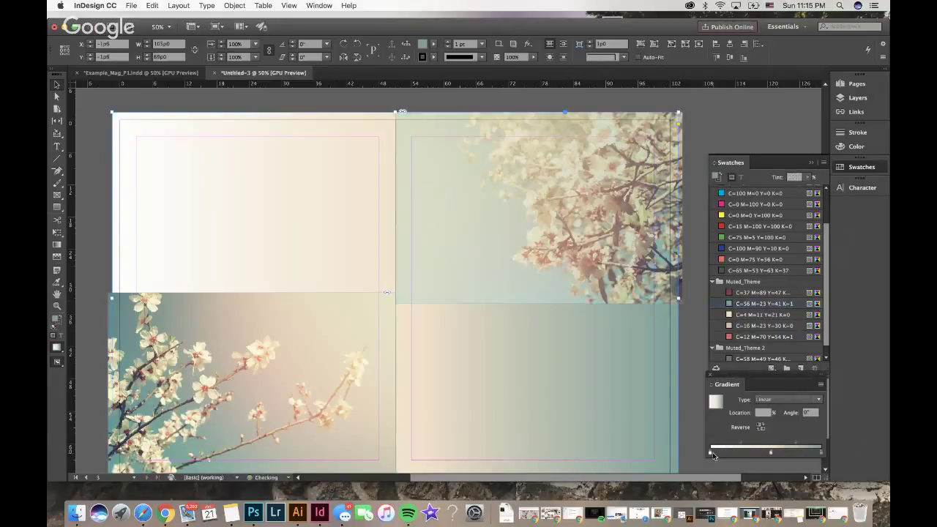
left_click(711, 453)
left_click(734, 303)
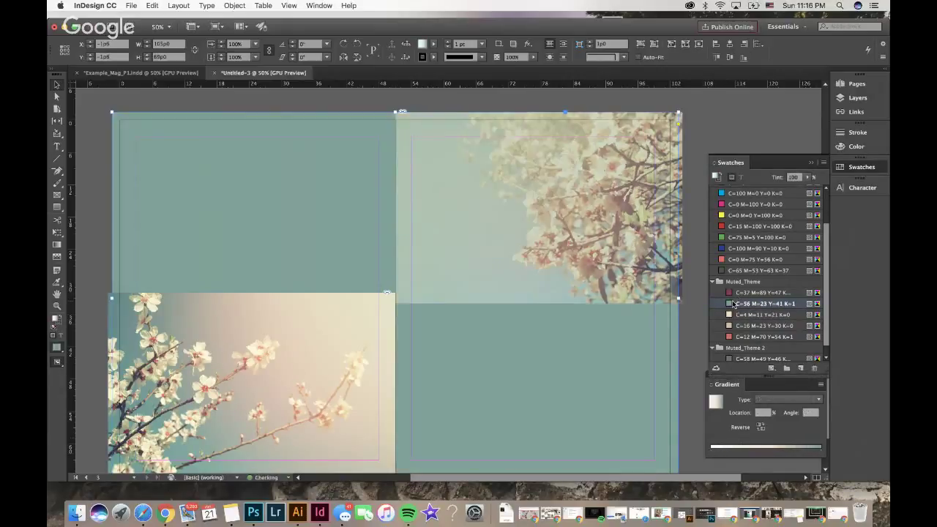
left_click(719, 451)
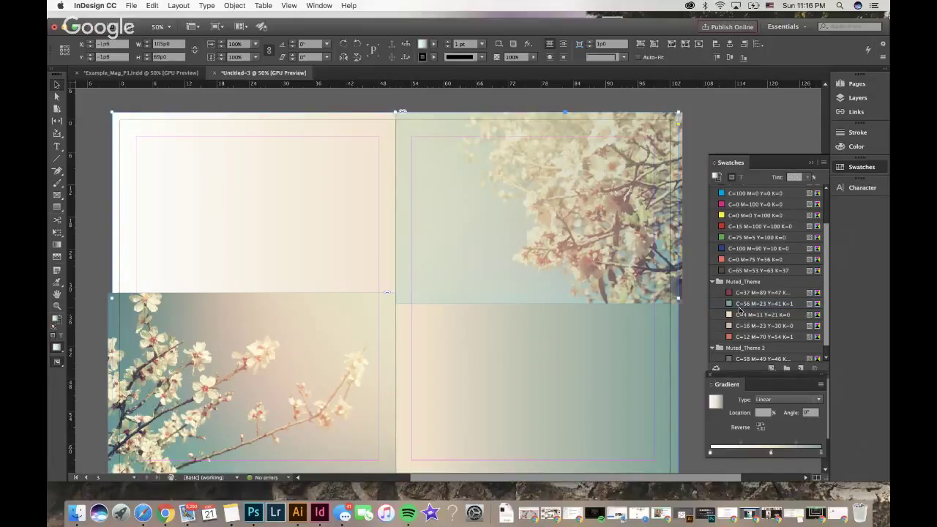
Replace the gradient's white start with a teal C=56 M=23 Y=41 K=1 stop at about 1.55% and move the cream stop to about 51.66%.
left_click(740, 306)
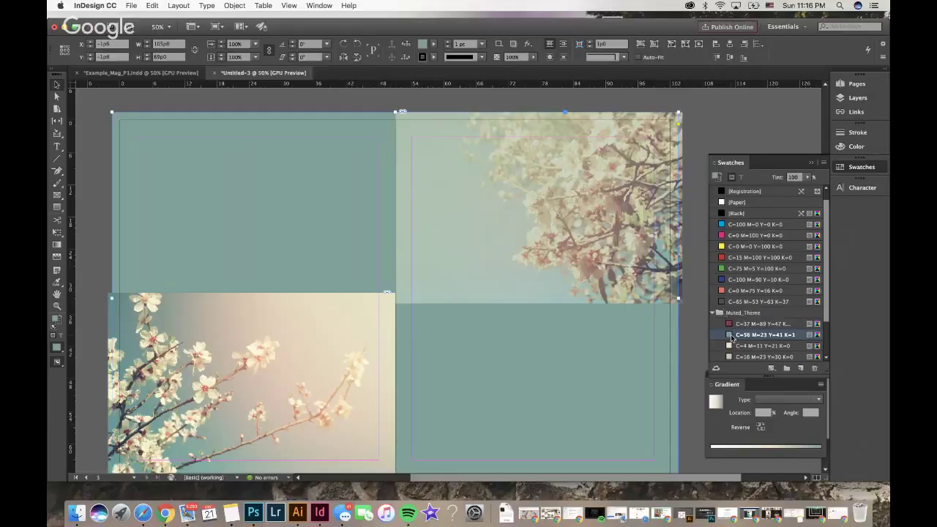
scroll(732, 338, "down", 2)
left_click(715, 448)
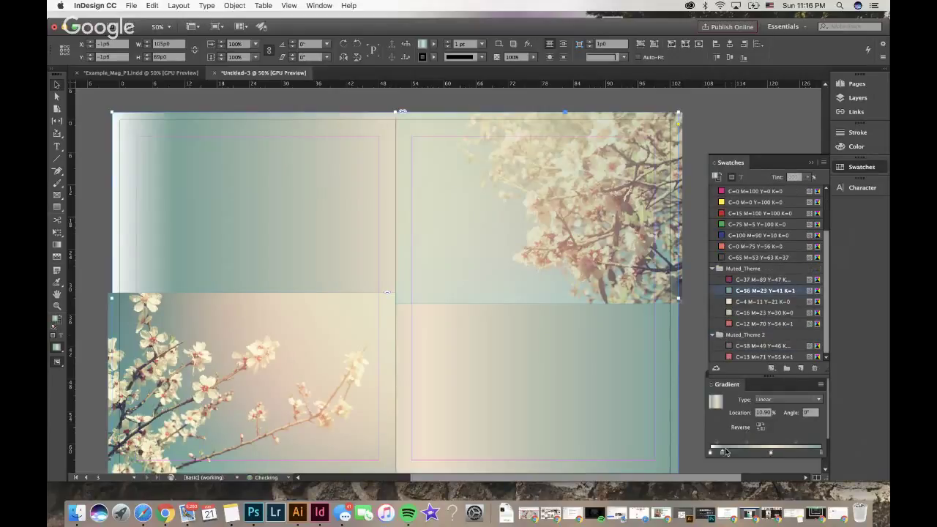
mouse_move(710, 453)
left_mouse_down()
mouse_move(712, 483)
mouse_move(702, 460)
mouse_move(725, 454)
mouse_move(712, 454)
left_mouse_up()
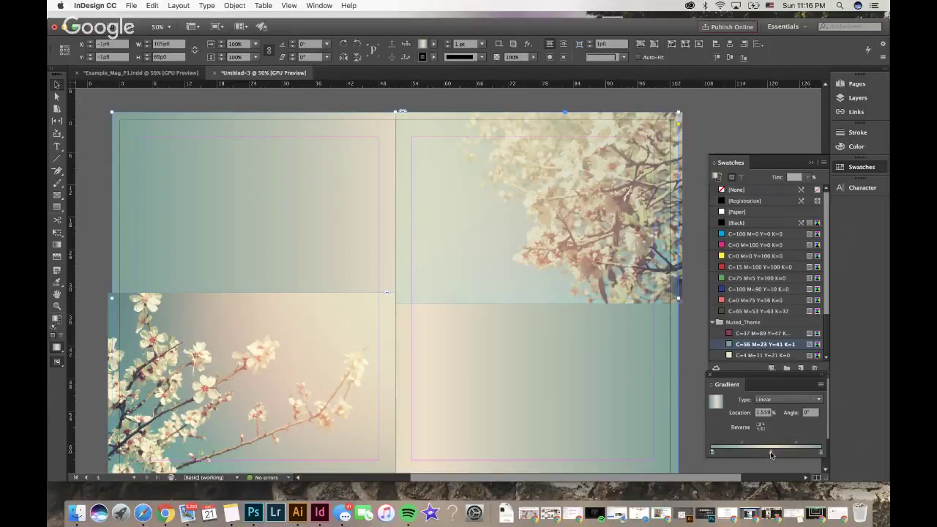
left_click_drag(770, 451, 812, 443)
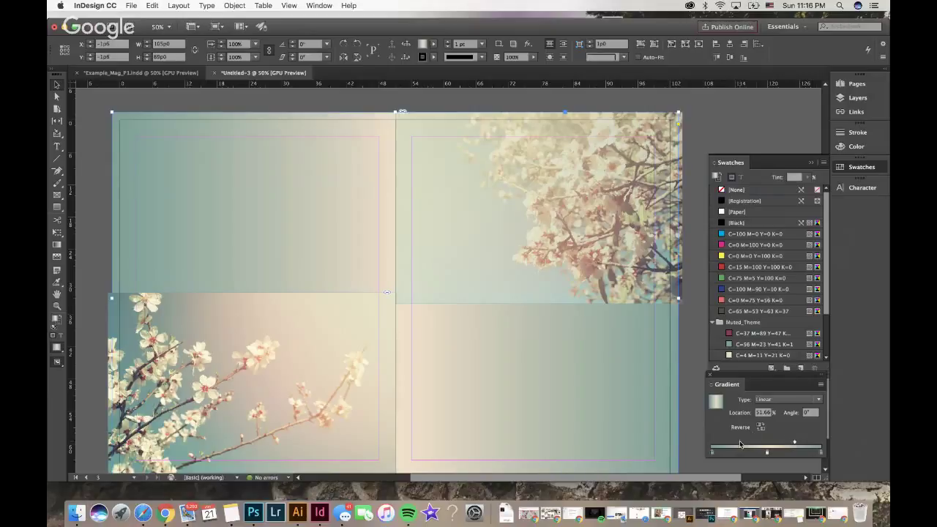
Set the midpoint between the gradient's first teal stop and the cream stop to about 50.15%.
left_click_drag(740, 444, 739, 442)
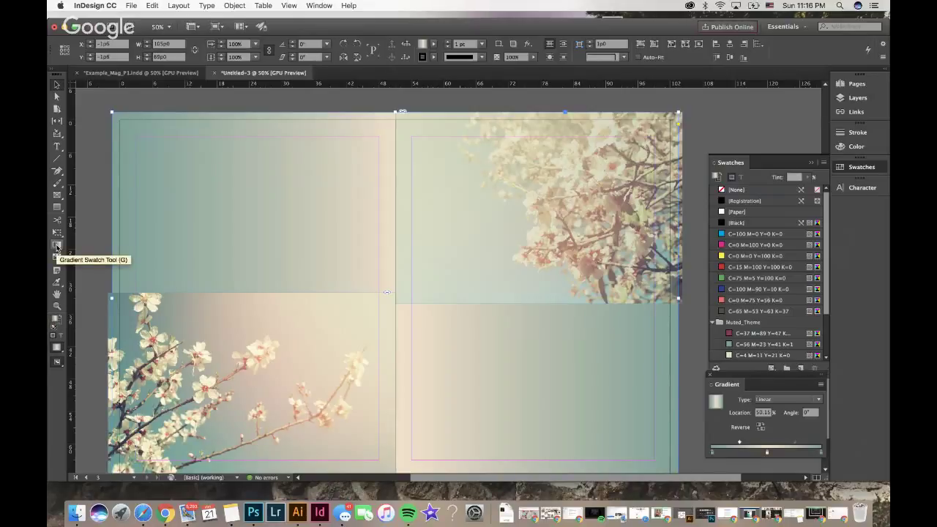
Try several diagonal directions for the background gradient with the Gradient Swatch Tool, including angles of 163° and about -140°.
left_click(57, 246)
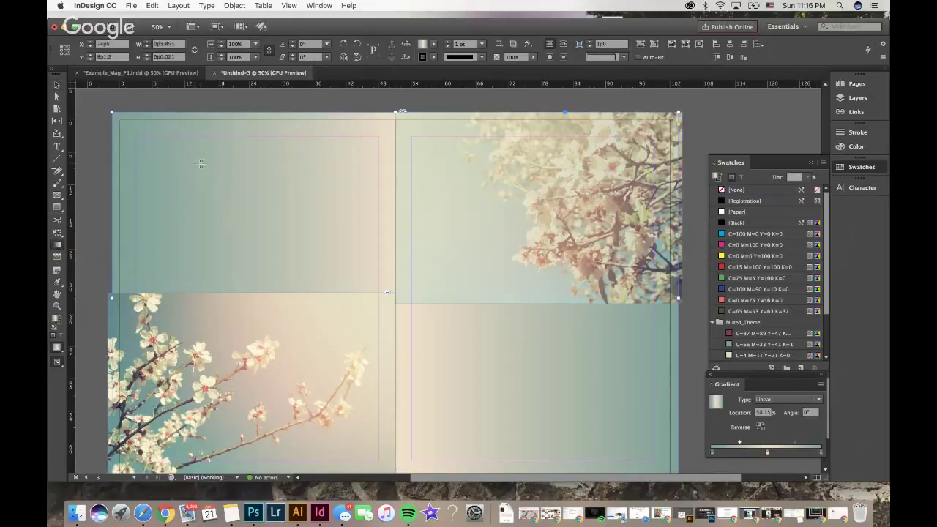
mouse_move(193, 163)
left_mouse_down()
mouse_move(464, 378)
mouse_move(556, 427)
left_mouse_up()
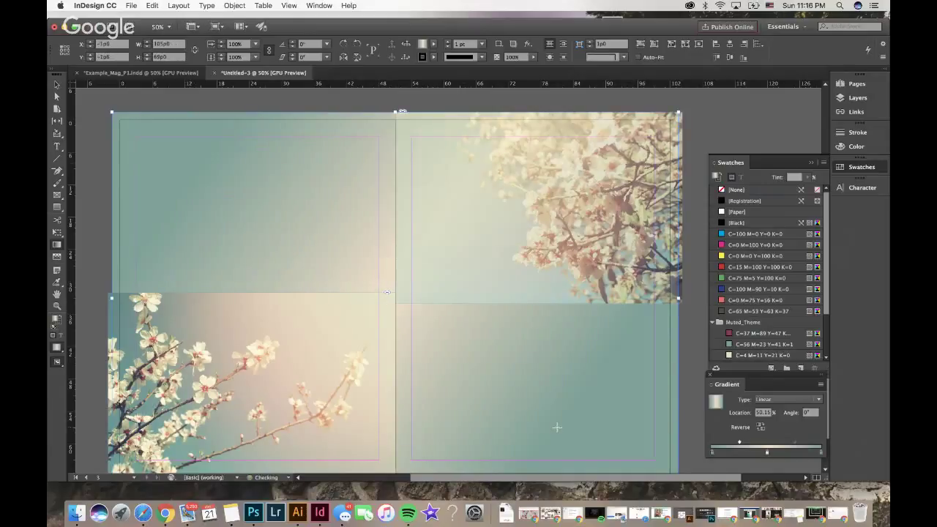
left_click_drag(607, 388, 113, 236)
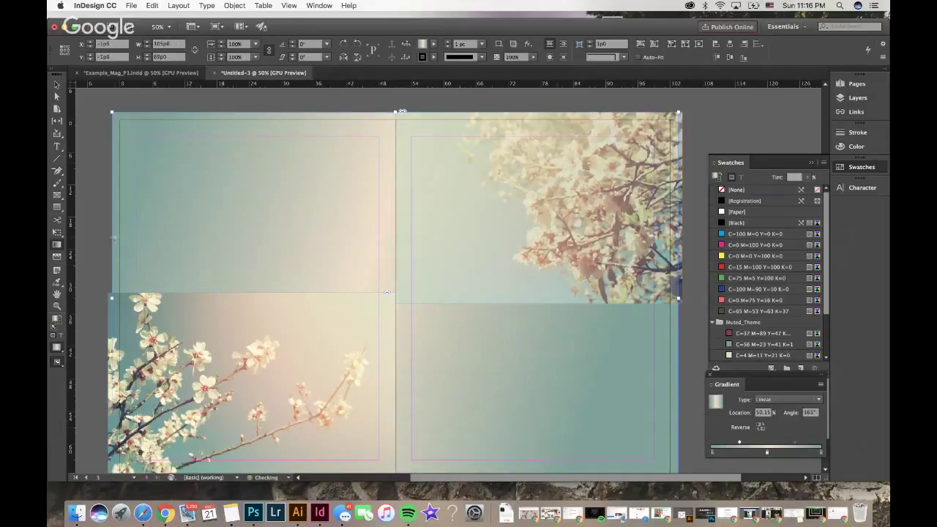
left_click_drag(556, 155, 244, 419)
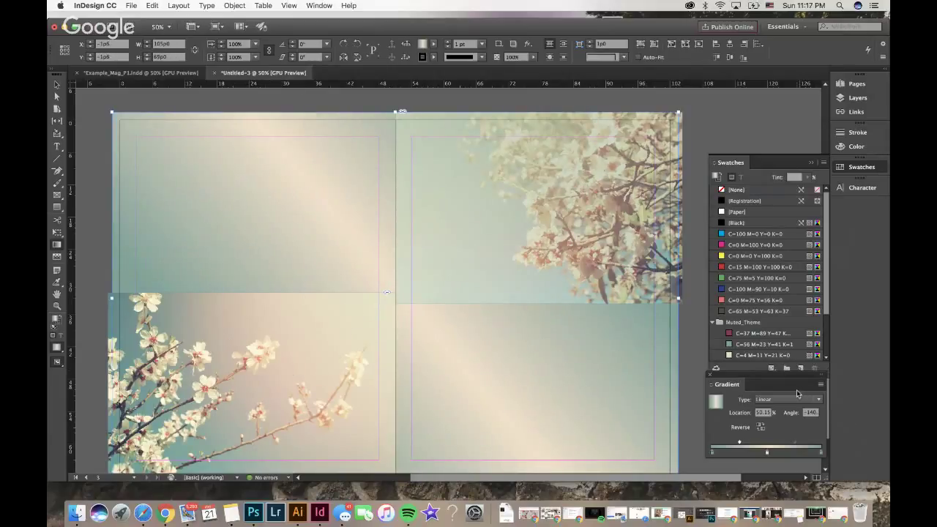
Try the Radial type on the background gradient and return it to Linear.
left_click(798, 399)
left_click(793, 421)
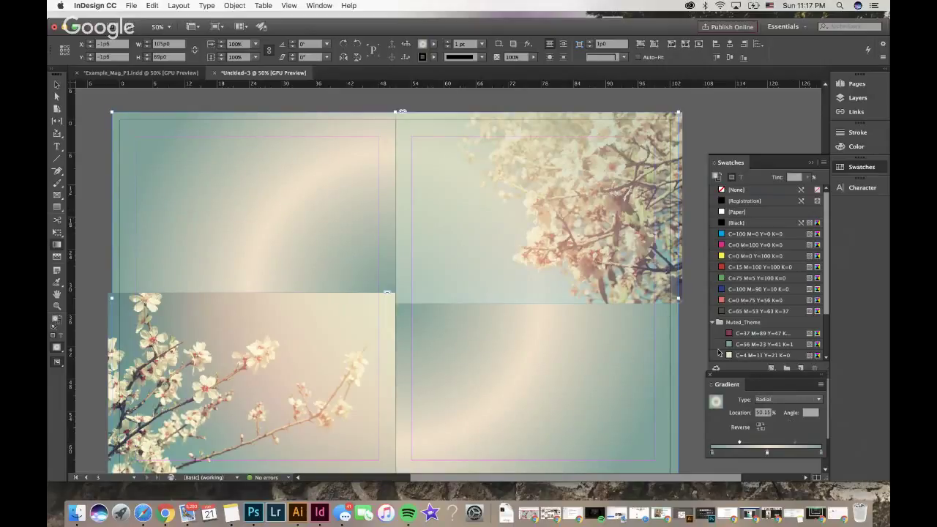
left_click(778, 401)
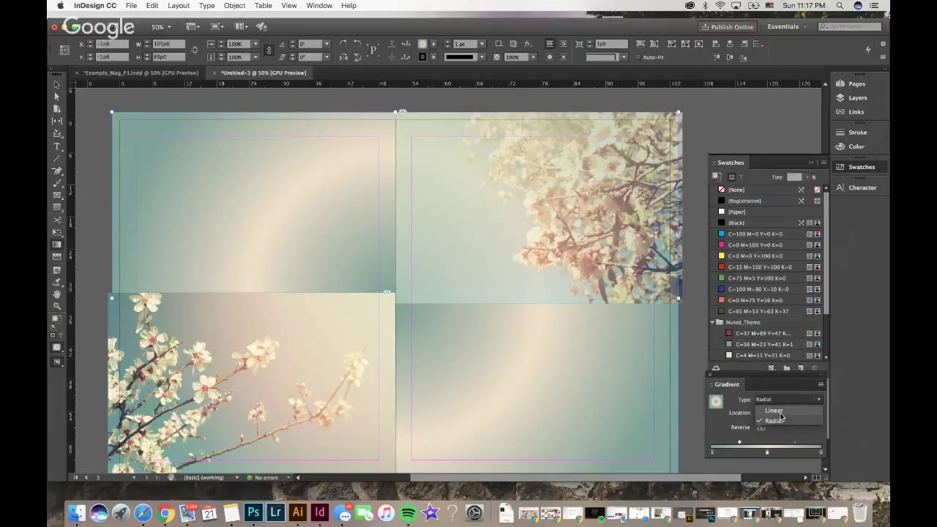
left_click(787, 410)
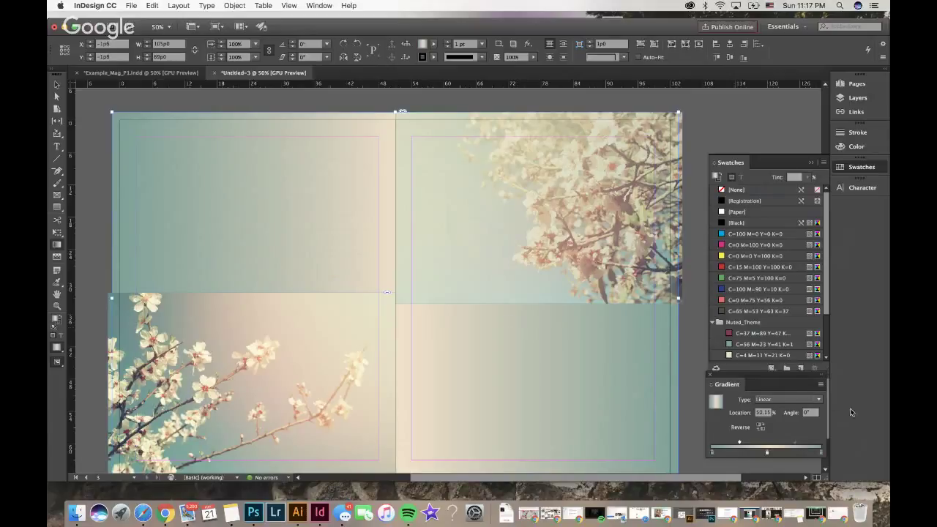
Dock the floating Gradient panel below Character and collapse the Swatches panel.
left_click_drag(723, 376, 843, 214)
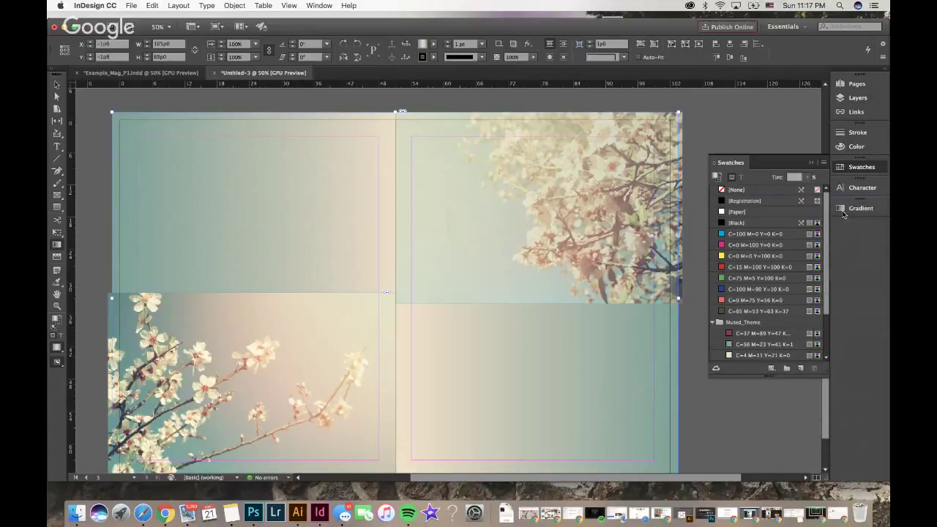
left_click(808, 162)
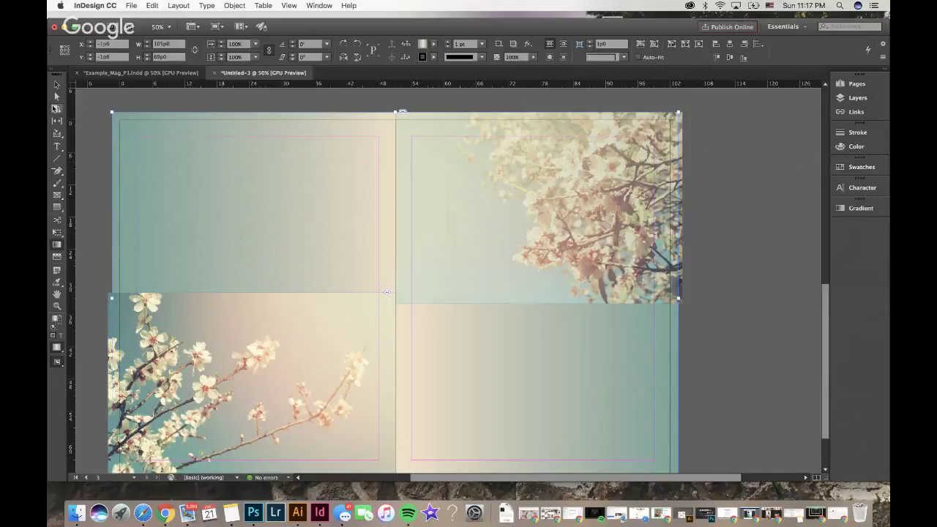
Lower the opacity of the gradient background rectangle so its colors look paler on the spread.
left_click(56, 86)
left_click(535, 57)
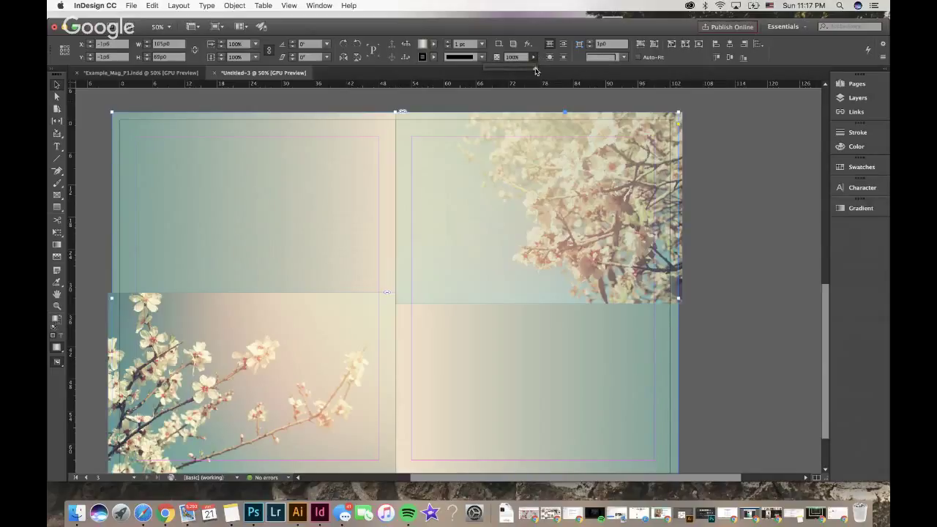
left_click_drag(536, 71, 520, 71)
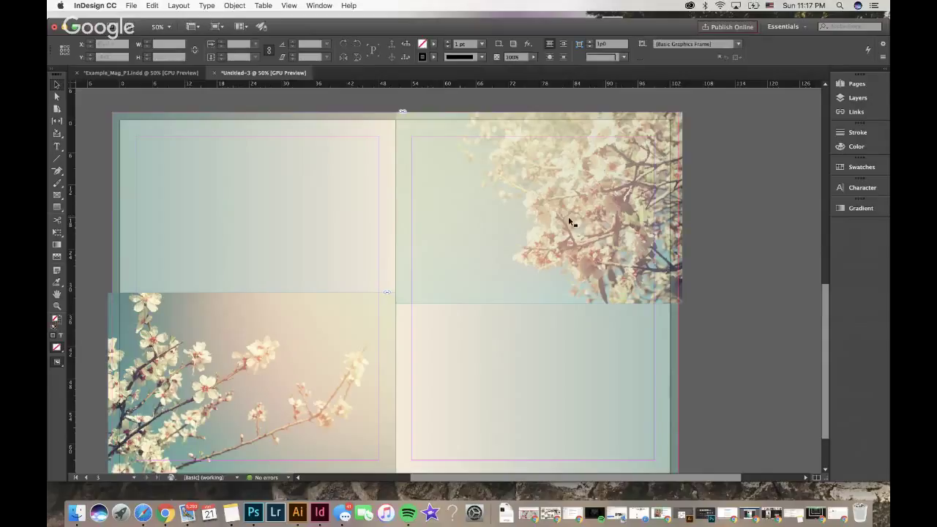
Examine how the blossom photos blend into the background in the Example_Mag_P1.indd document, and return to Untitled-3.
left_click(538, 208)
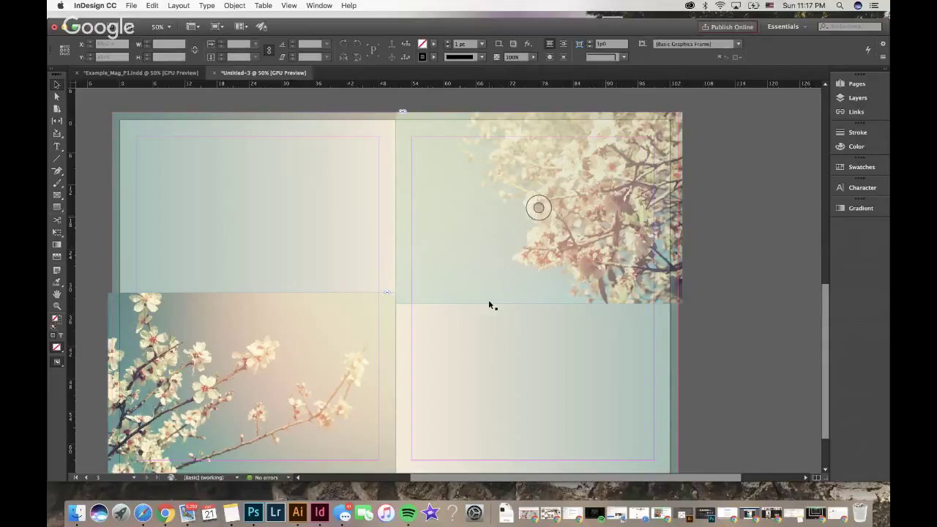
left_click(127, 76)
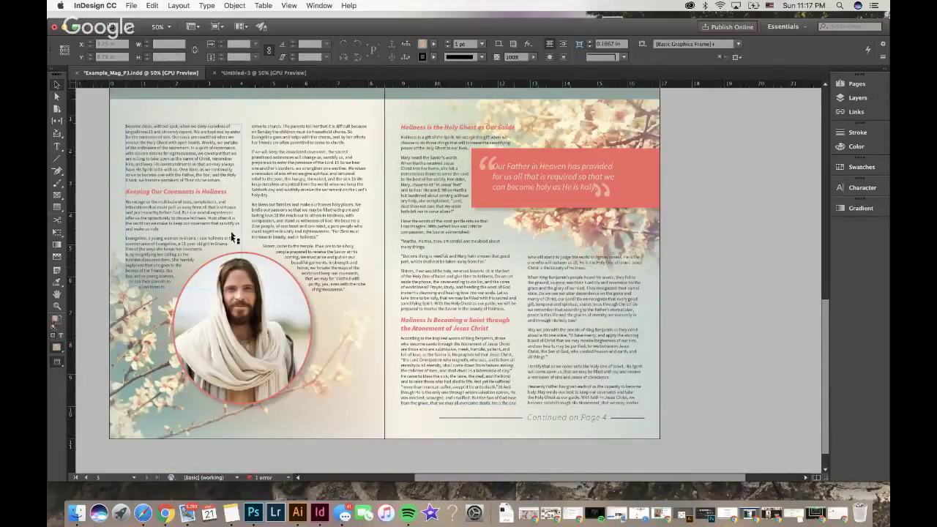
left_click(270, 72)
Apply a Basic Feather effect with preview to the blossom photo at the top of the spread's right page.
left_click(561, 204)
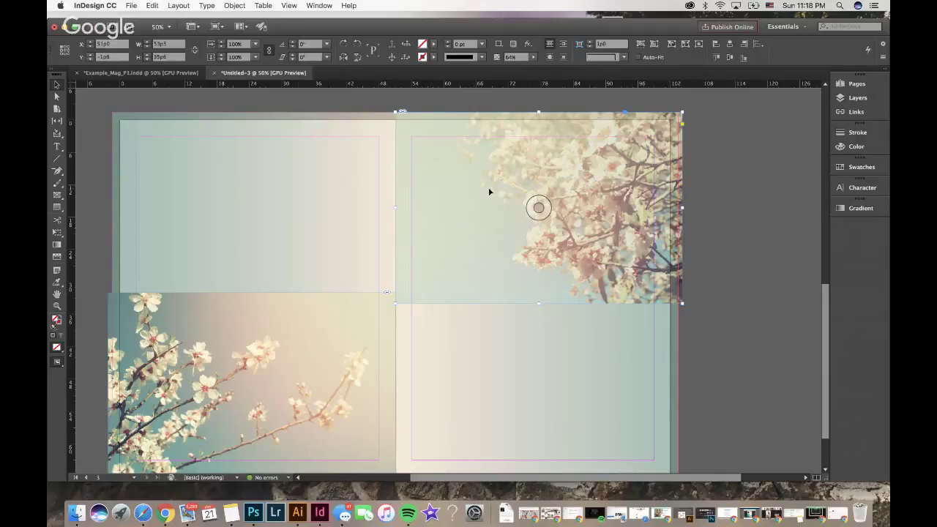
left_click(236, 6)
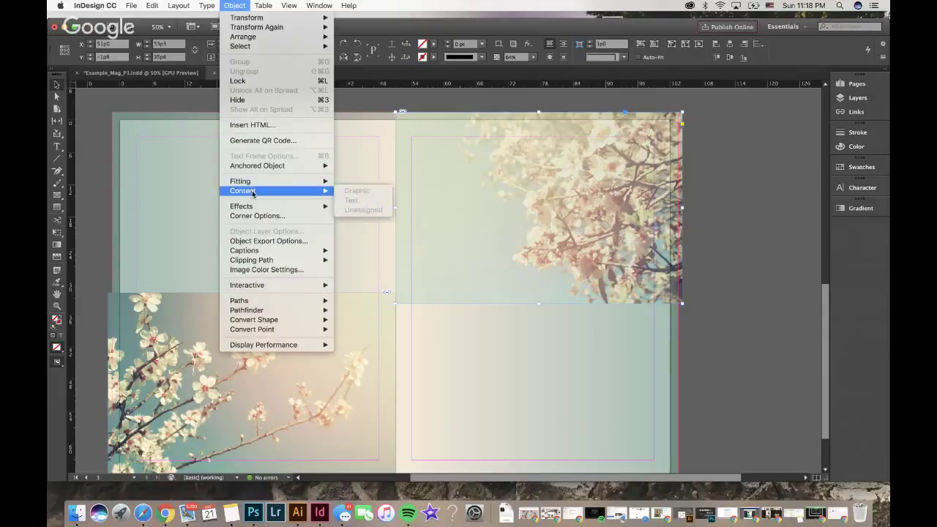
mouse_move(252, 251)
mouse_move(242, 208)
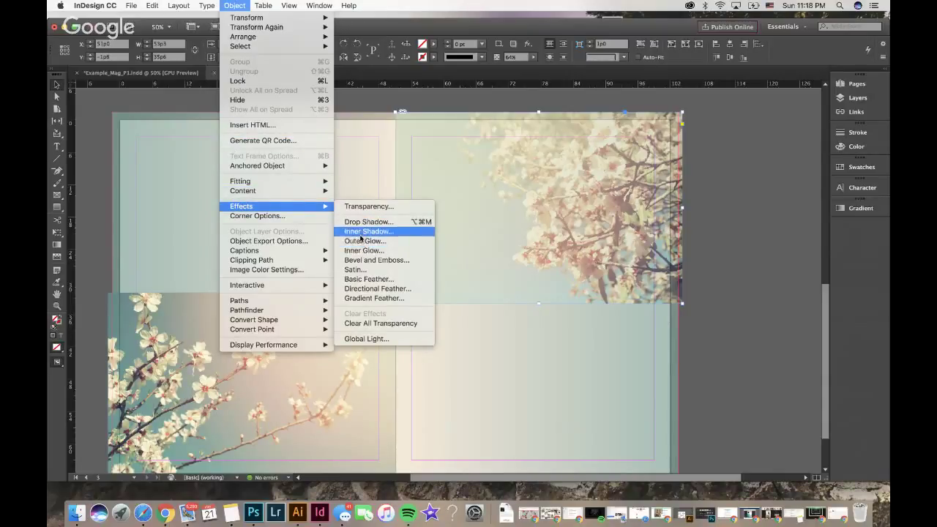
left_click(357, 281)
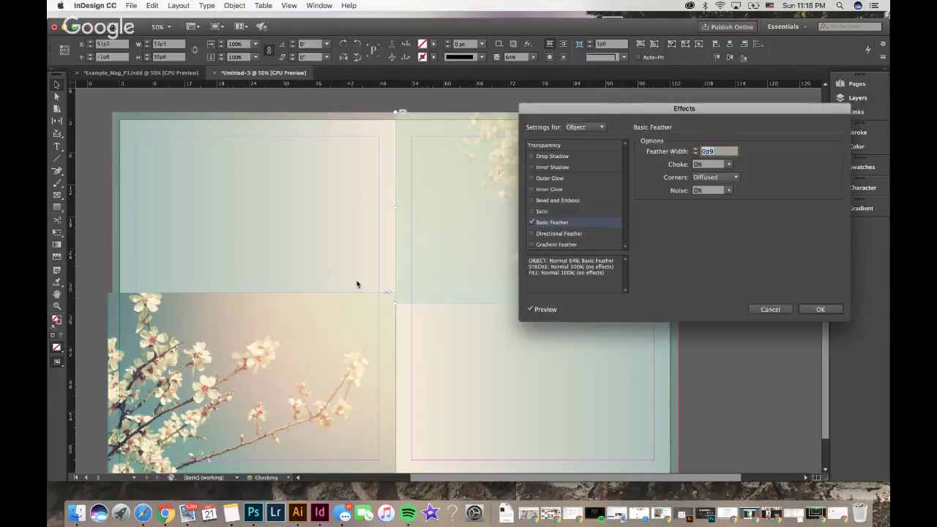
left_click_drag(624, 108, 612, 235)
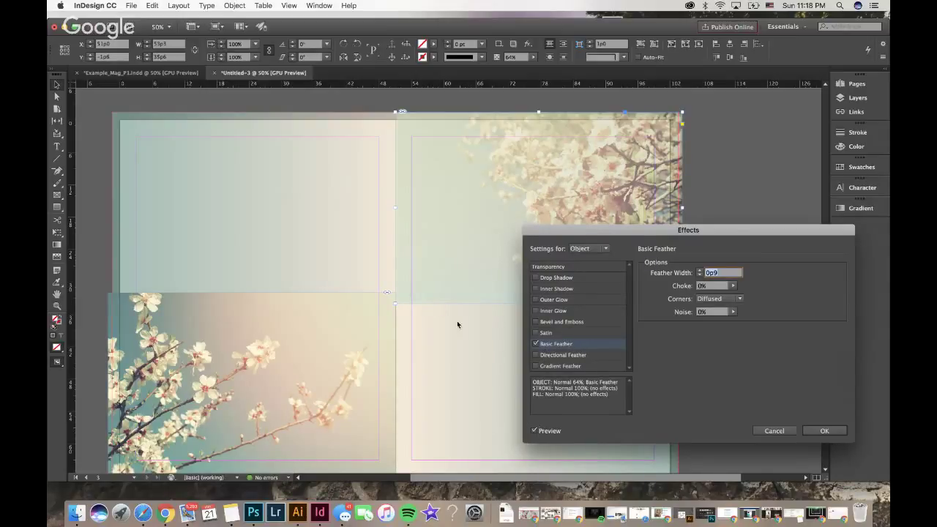
left_click(534, 431)
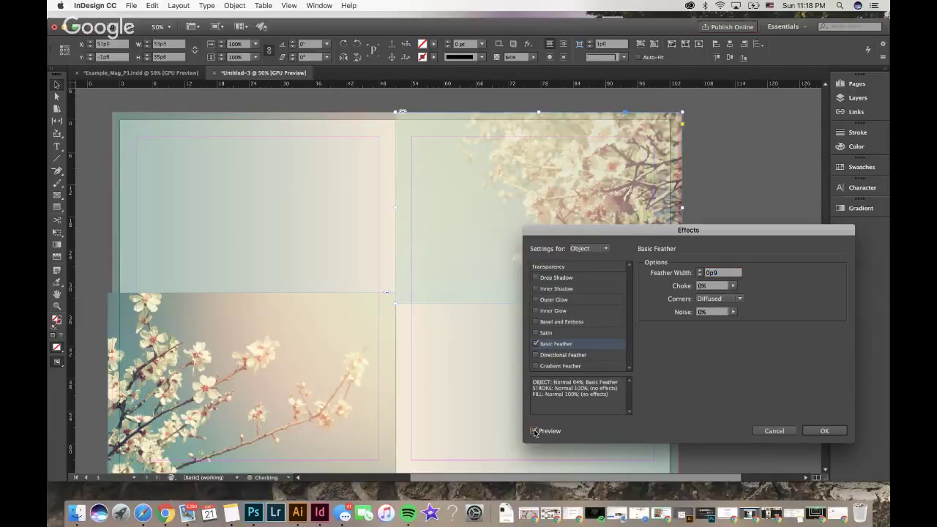
Set the right-page blossom photo's feather width to about 6p2 and apply the effect.
left_click(699, 271)
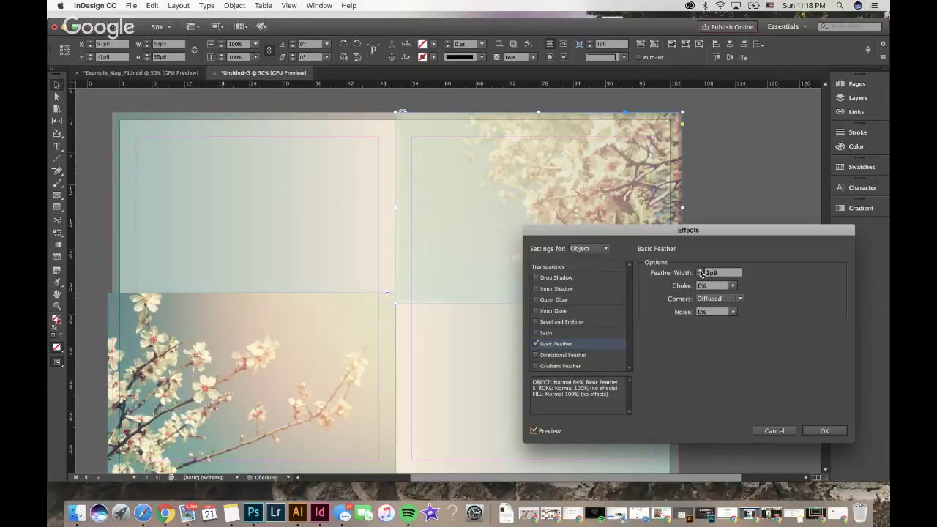
left_click(700, 271)
left_click(701, 270)
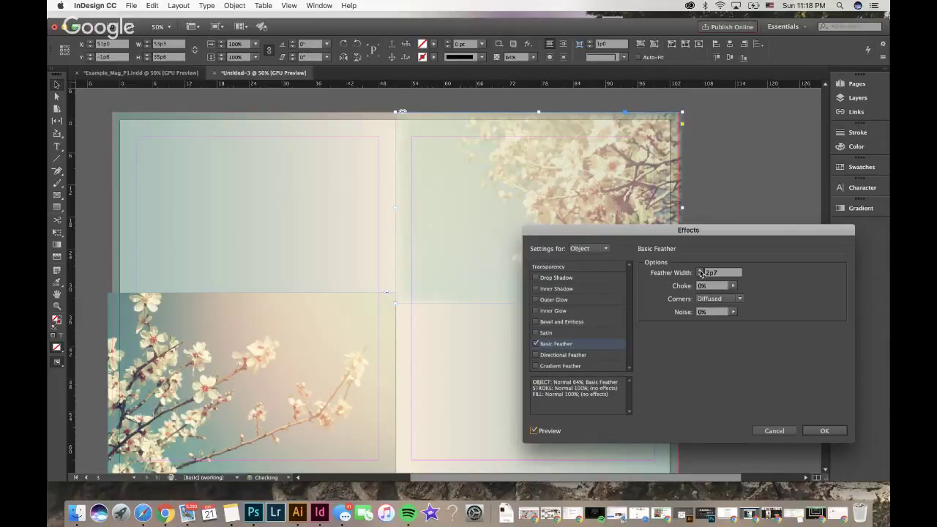
left_click(701, 271)
left_click(701, 271)
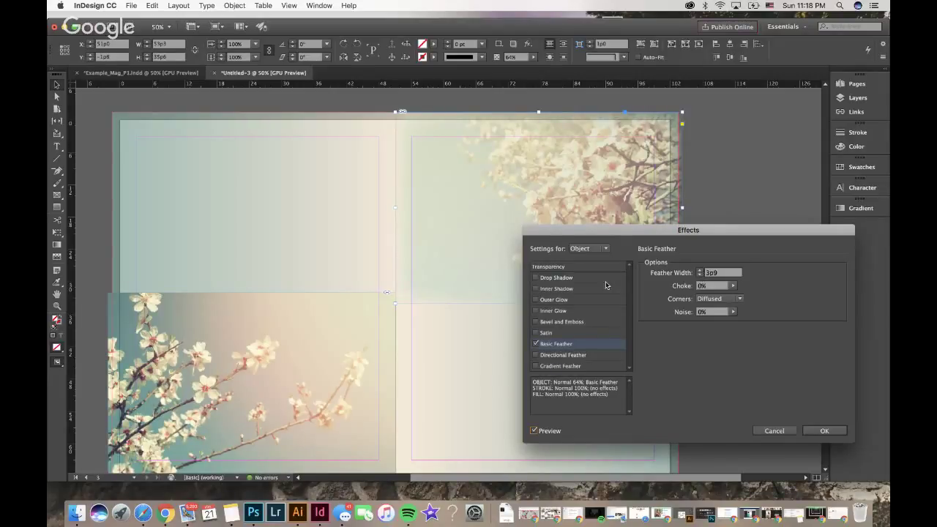
left_click(700, 270)
left_click(700, 271)
left_click(700, 271)
left_click(701, 271)
left_click(700, 271)
left_click(701, 271)
left_click(701, 271)
left_click(701, 271)
left_click(700, 271)
left_click(700, 270)
left_click(701, 271)
left_click(701, 271)
left_click(700, 271)
left_click(700, 271)
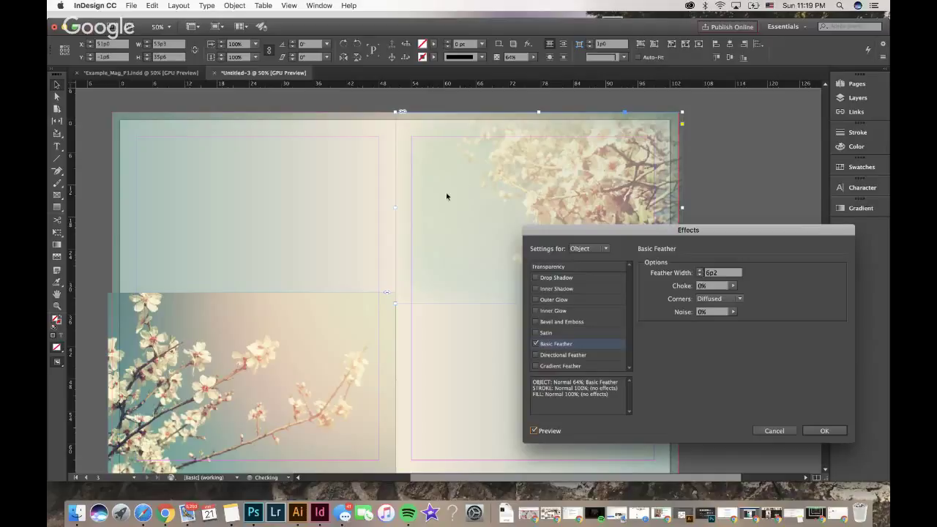
left_click(825, 431)
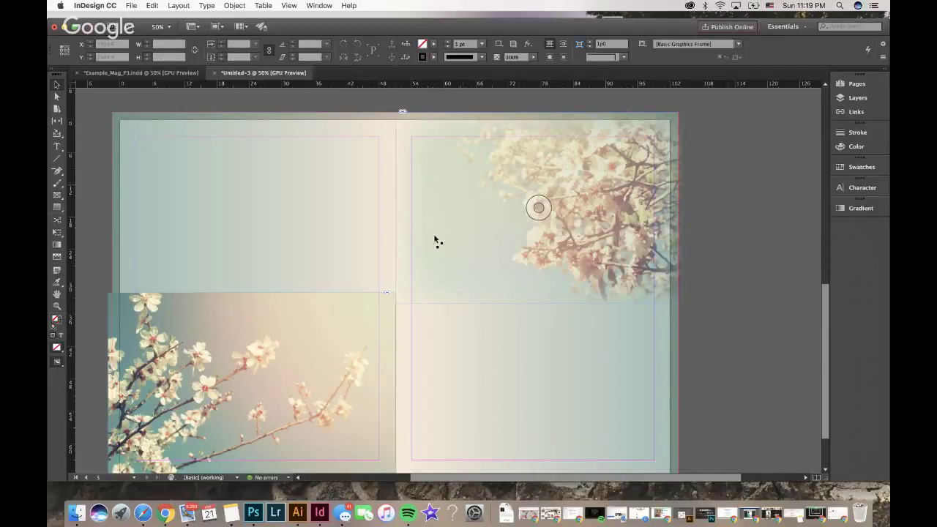
Apply a Basic Feather effect to the blossom photo on the left page, widening the feather past 4p5.
left_click(365, 333)
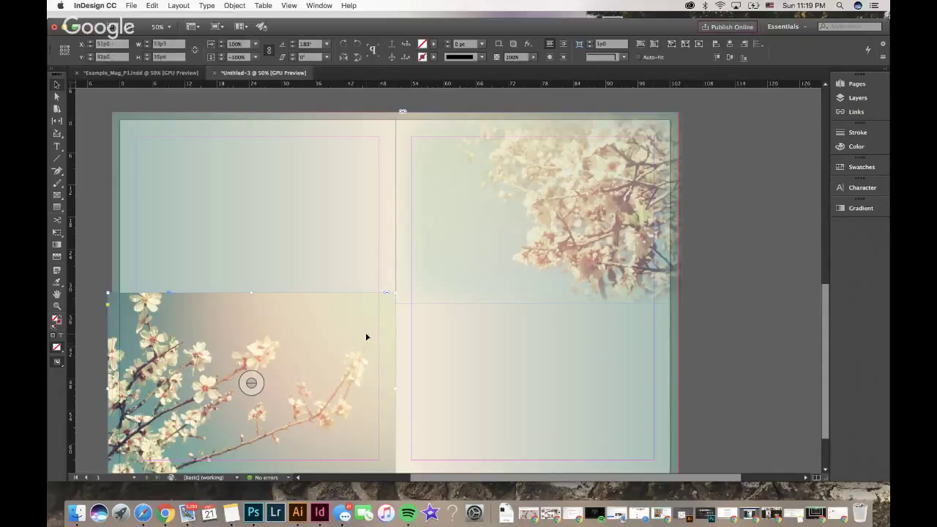
left_click(235, 6)
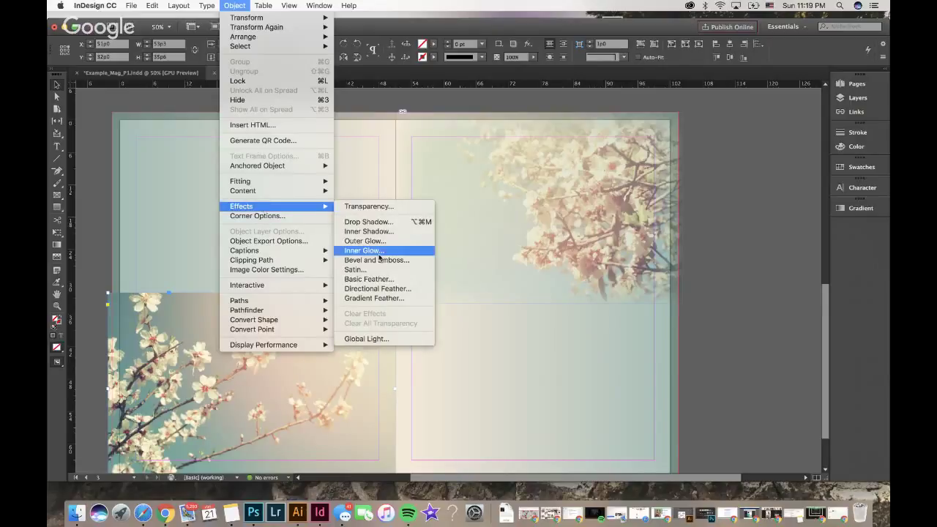
left_click(380, 280)
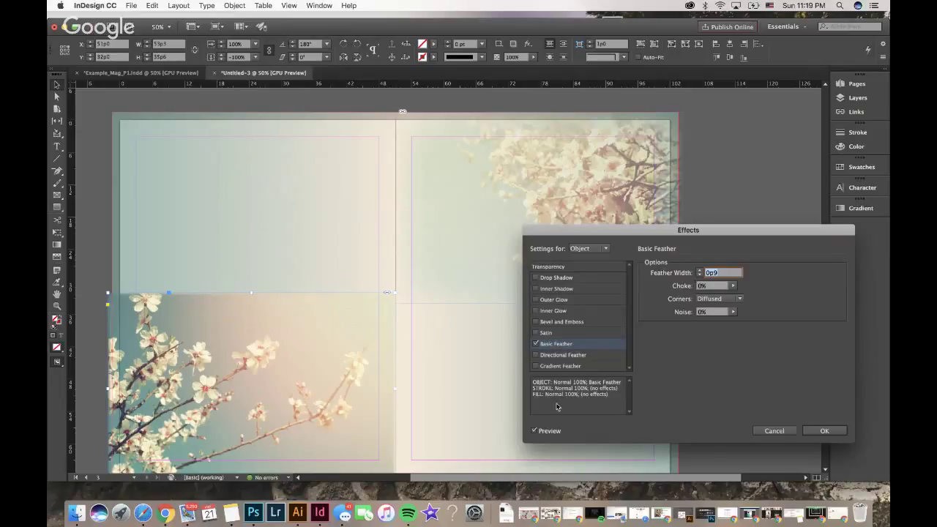
left_click(701, 271)
left_click(701, 271)
left_click(700, 271)
left_click(700, 271)
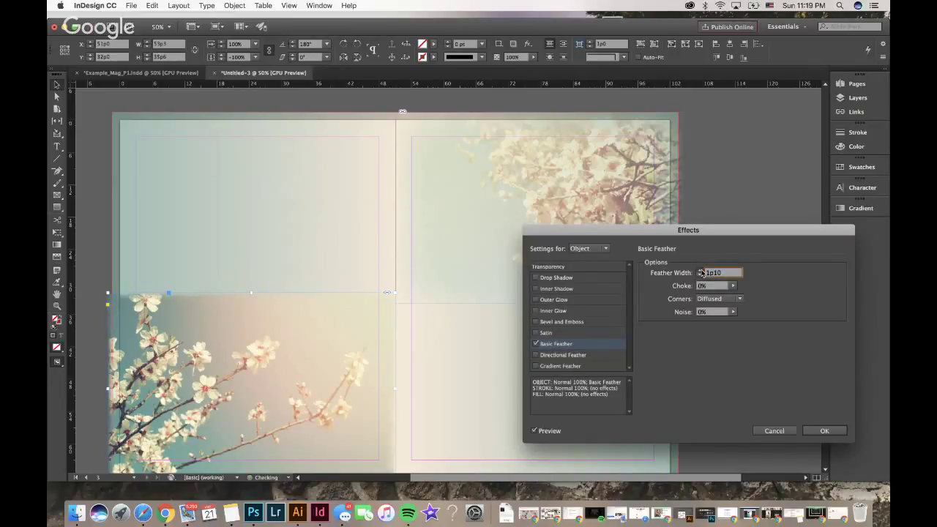
left_click(700, 271)
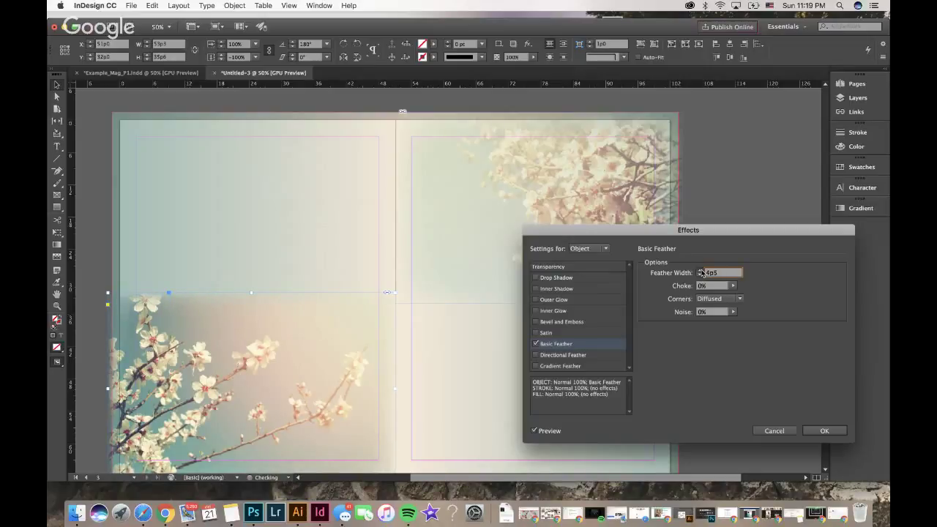
left_click(701, 271)
left_click(700, 271)
left_click(700, 271)
left_click(701, 271)
left_click(701, 271)
left_click(825, 432)
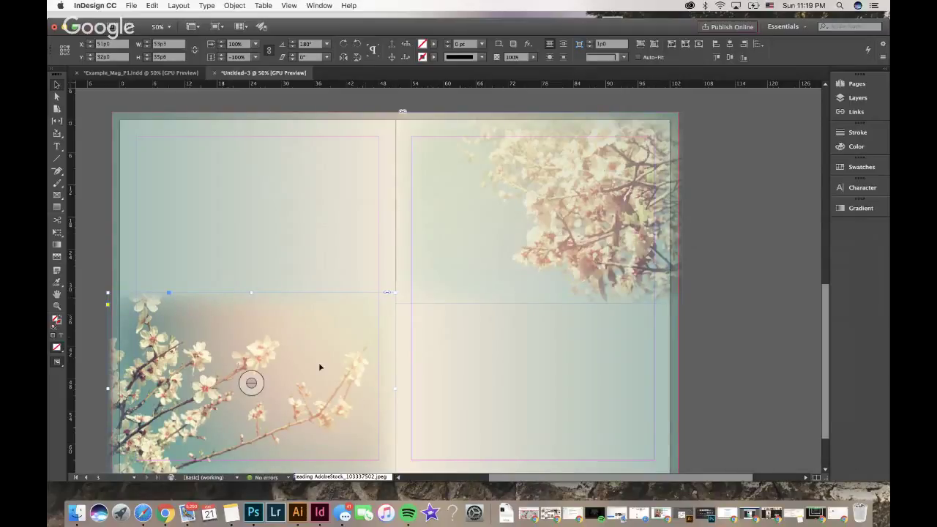
Lower the left-page blossom photo's opacity strongly and reduce the right-page photo's opacity slightly below 64%.
left_click(534, 57)
left_click_drag(535, 68, 508, 72)
left_click(537, 208)
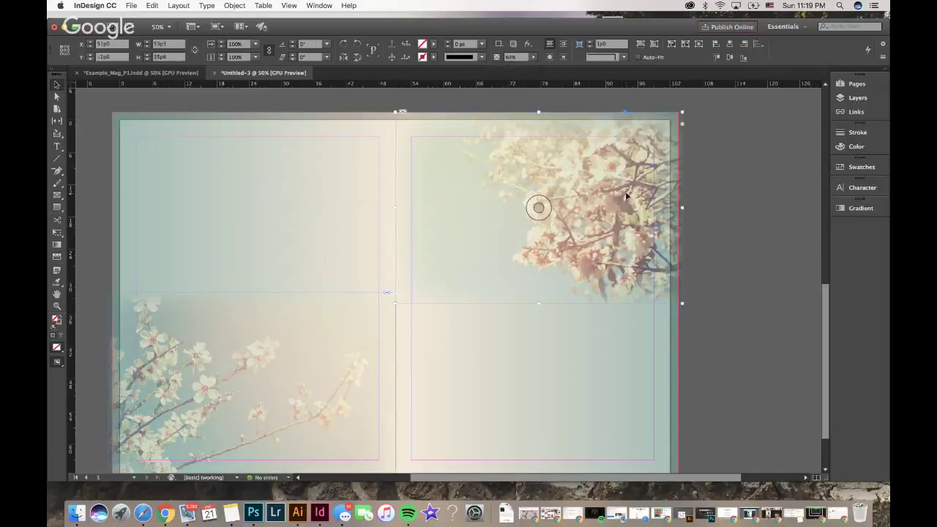
left_click(532, 58)
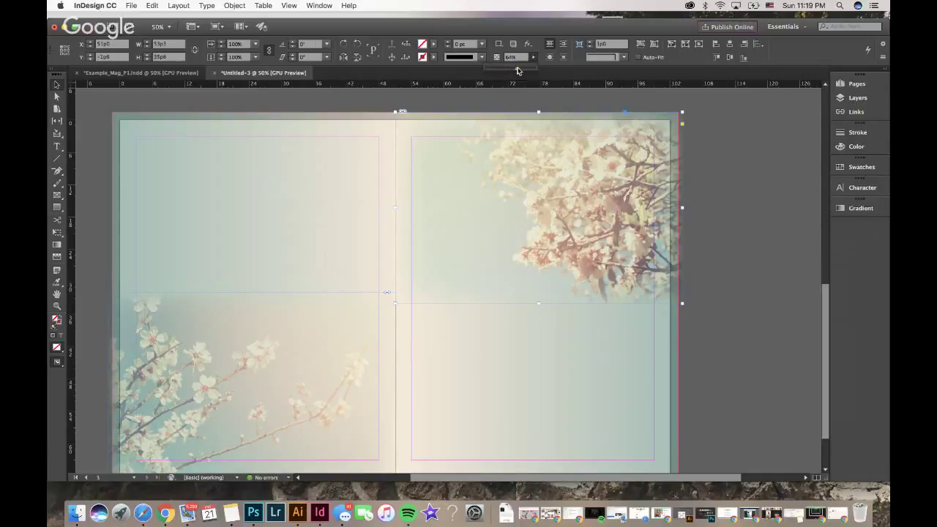
left_click_drag(516, 71, 512, 71)
left_click(769, 164)
Review the blossom spread against the article's first page.
scroll(769, 164, "up", 5)
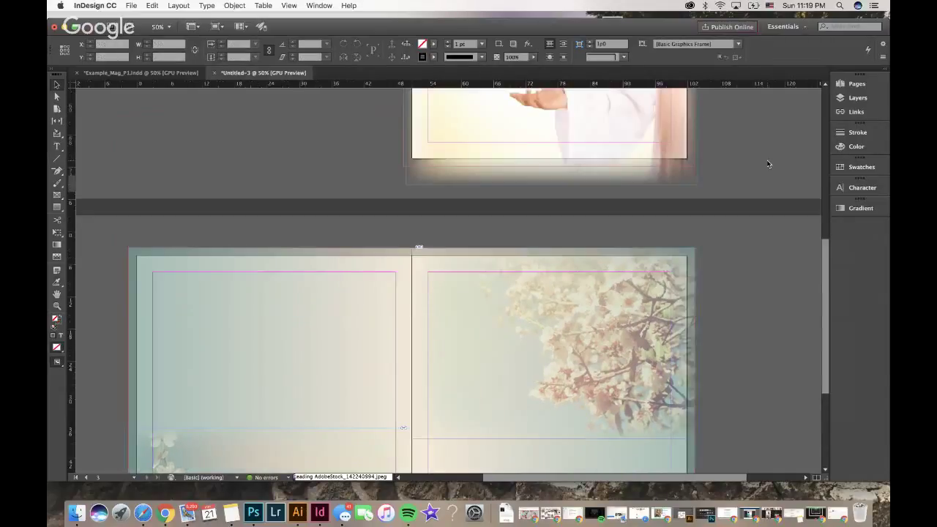
scroll(754, 172, "up", 2)
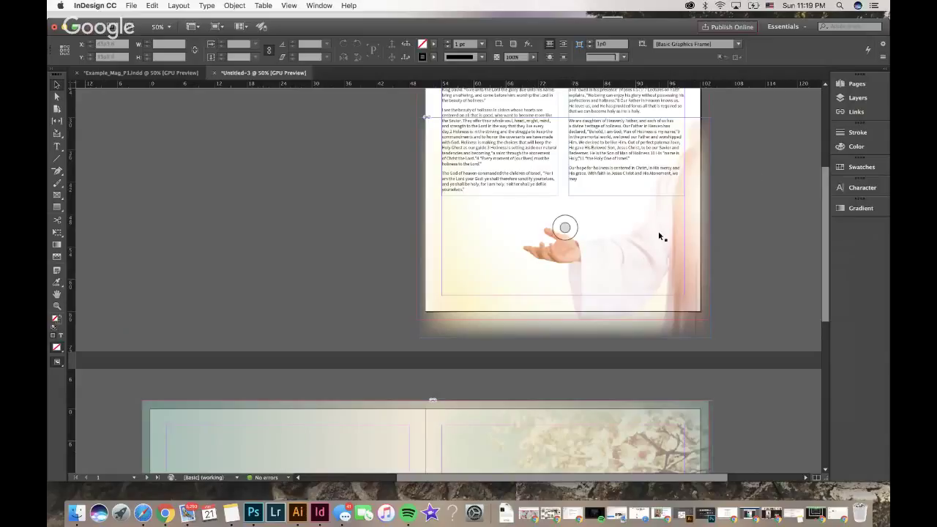
scroll(661, 236, "down", 5)
scroll(659, 236, "down", 1)
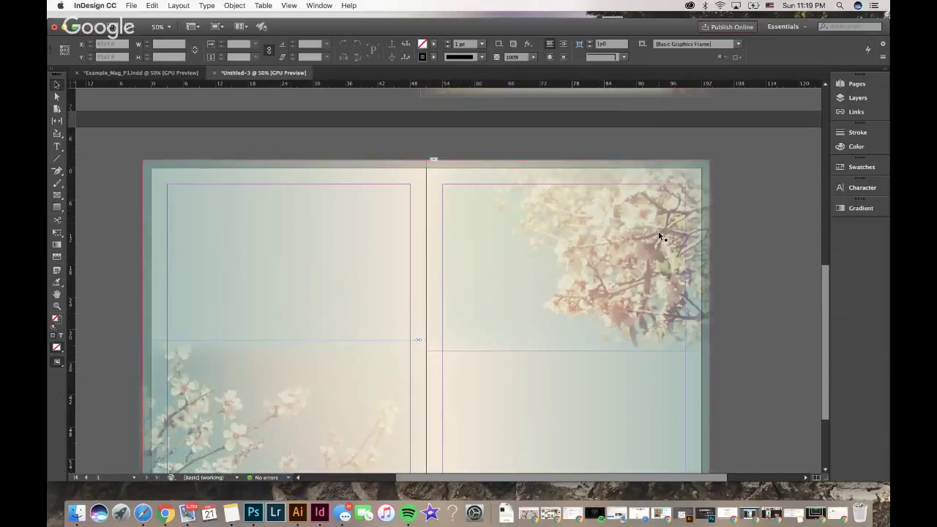
scroll(661, 237, "down", 2)
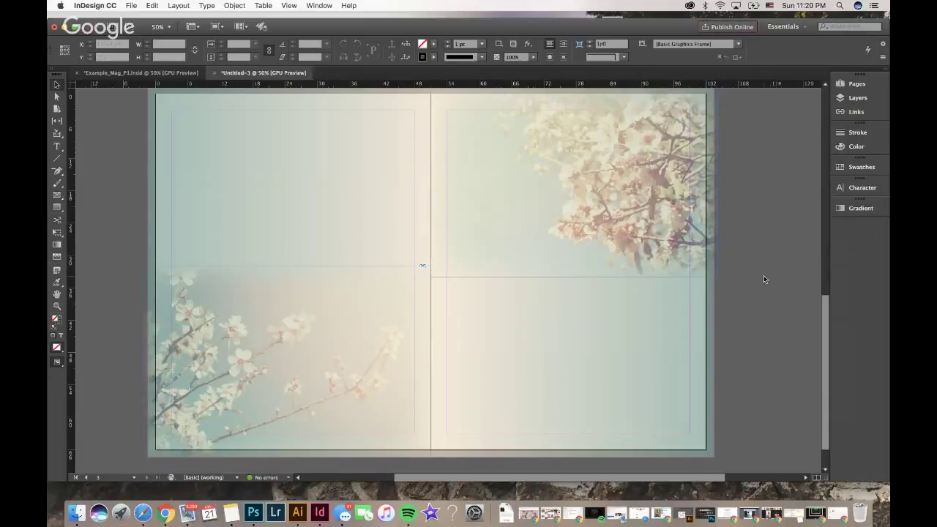
scroll(763, 279, "right", 2)
scroll(763, 279, "up", 1)
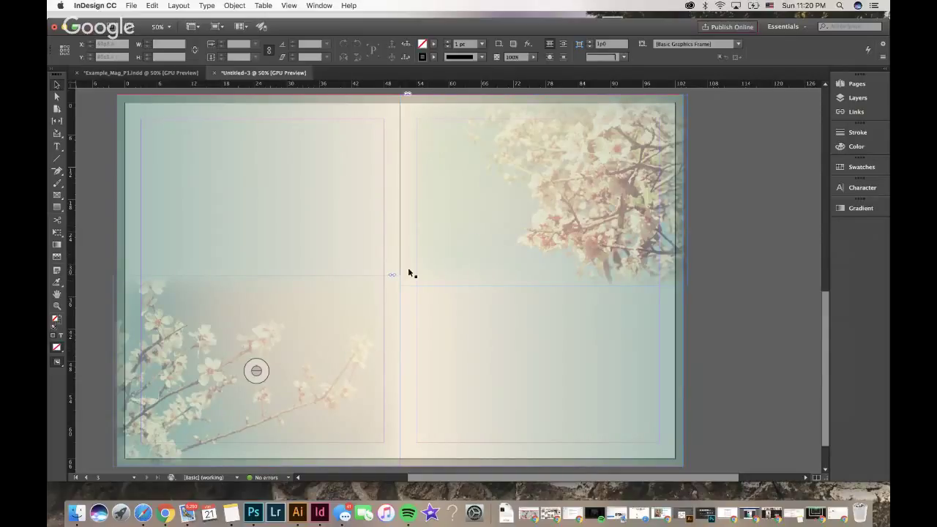
Shift the spread background's cream gradient stop to about 29% and the midpoint after it to about 35%.
left_click(860, 207)
left_click(635, 358)
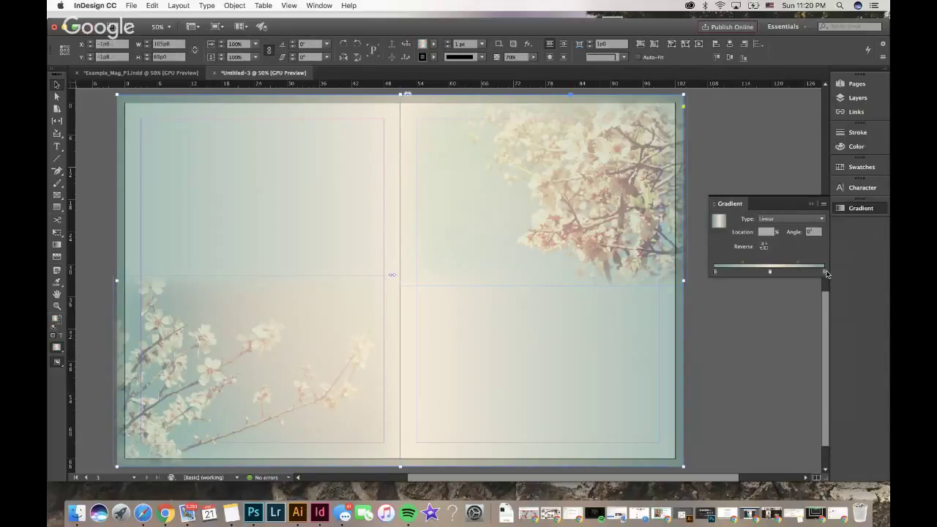
left_click_drag(769, 272, 745, 274)
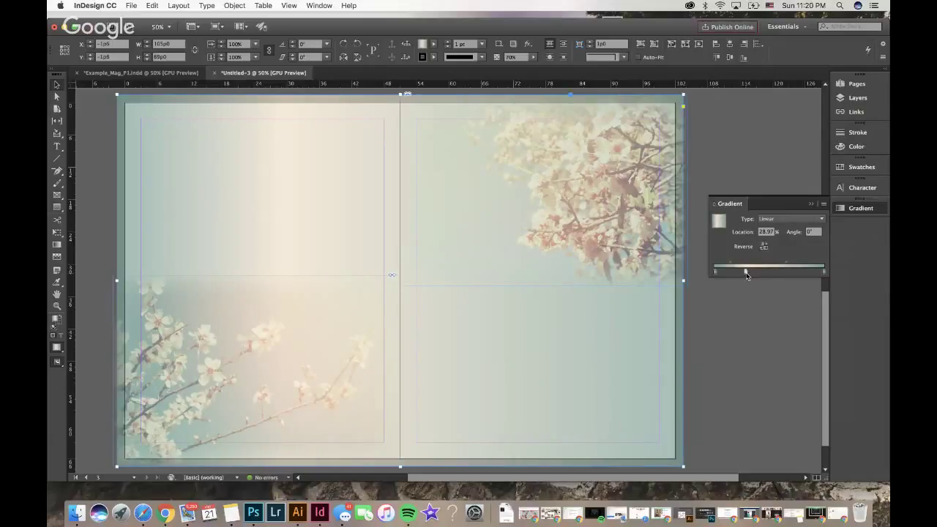
left_click(786, 263)
left_click_drag(787, 263, 772, 263)
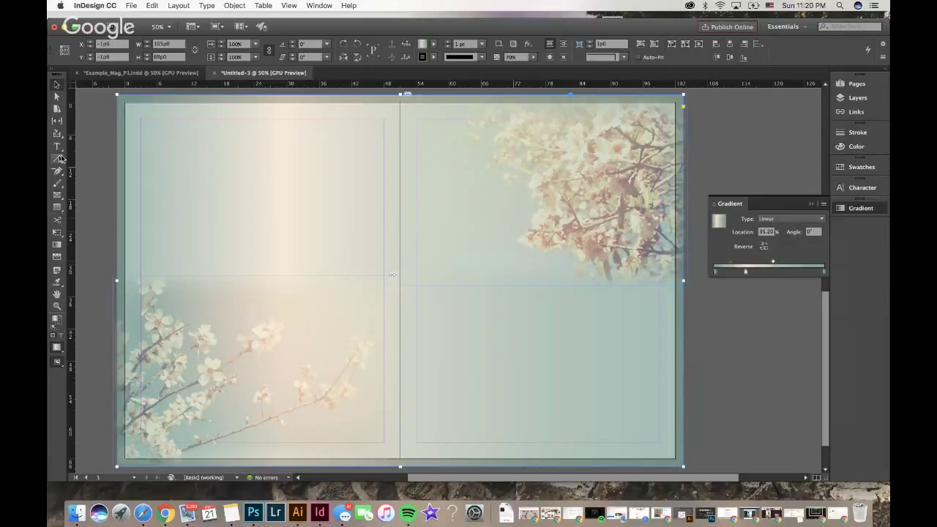
Redraw the background gradient diagonally across both pages from the left page's upper-left corner, at an angle of -30°.
left_click(57, 244)
left_click_drag(272, 171, 338, 327)
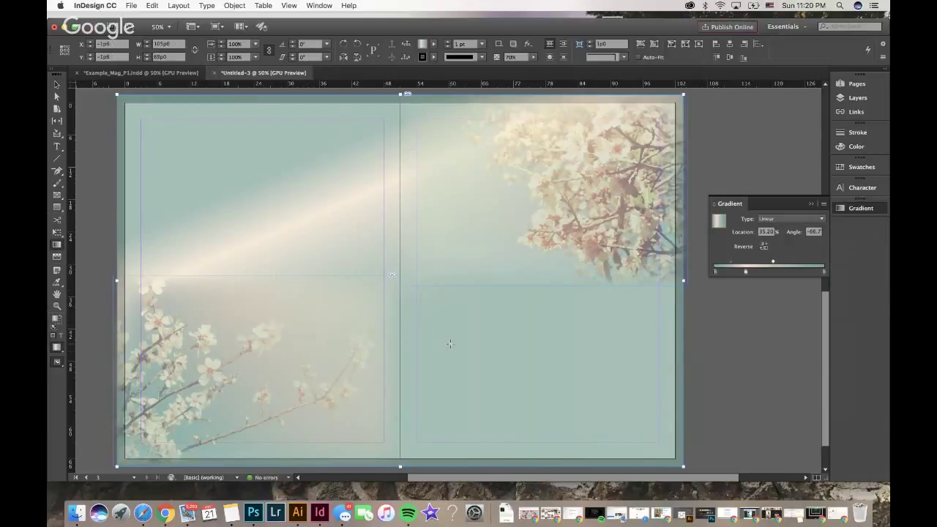
left_click_drag(446, 341, 368, 254)
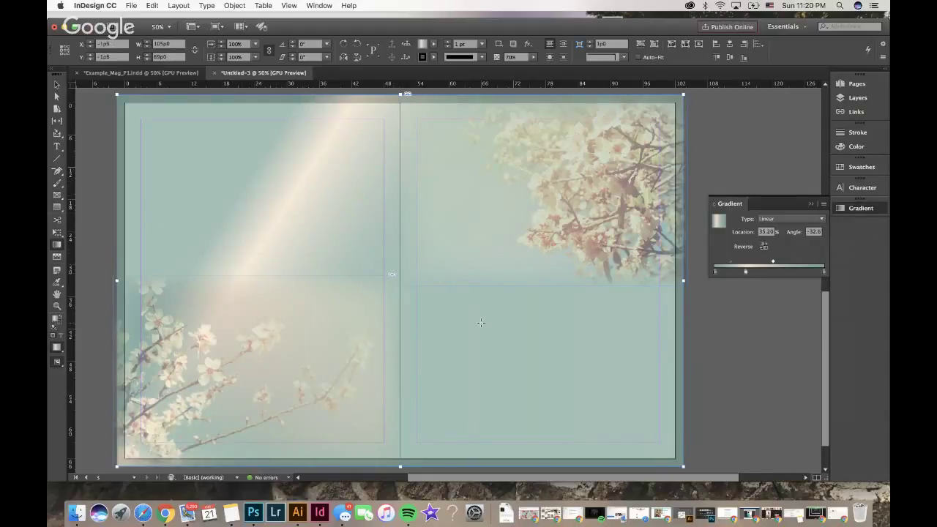
left_click_drag(481, 320, 384, 254)
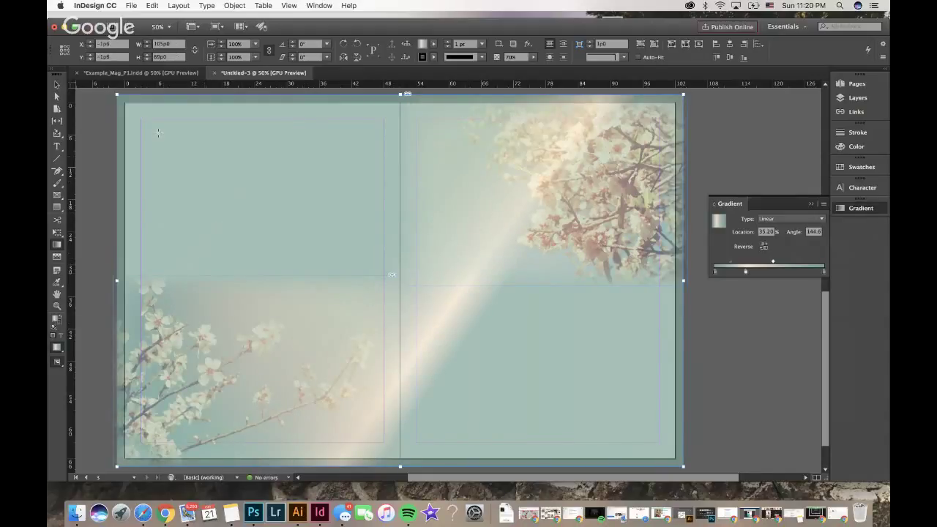
left_click_drag(131, 104, 630, 389)
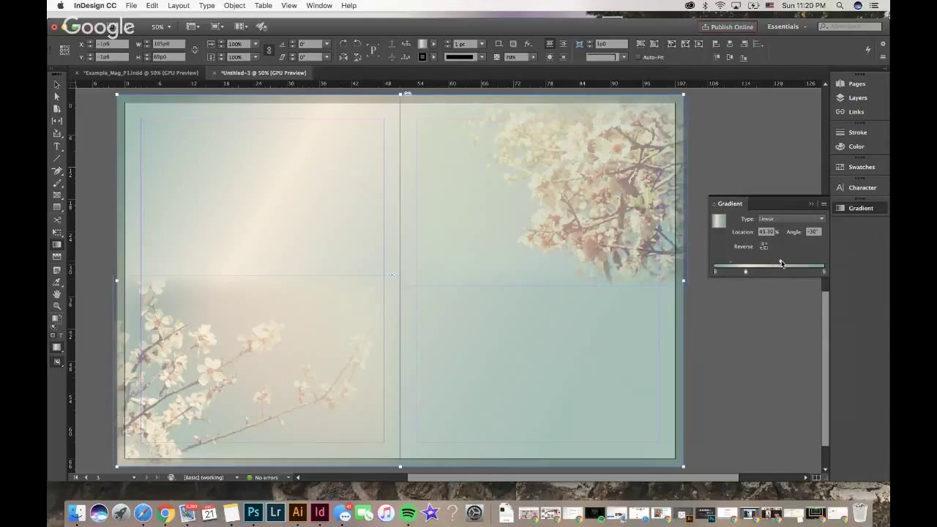
Merge the gradient's starting teal stop into the cream stop at about 27.5%, leaving a cream-to-teal blend.
left_click(748, 273)
left_click(730, 263)
left_click_drag(715, 272, 748, 274)
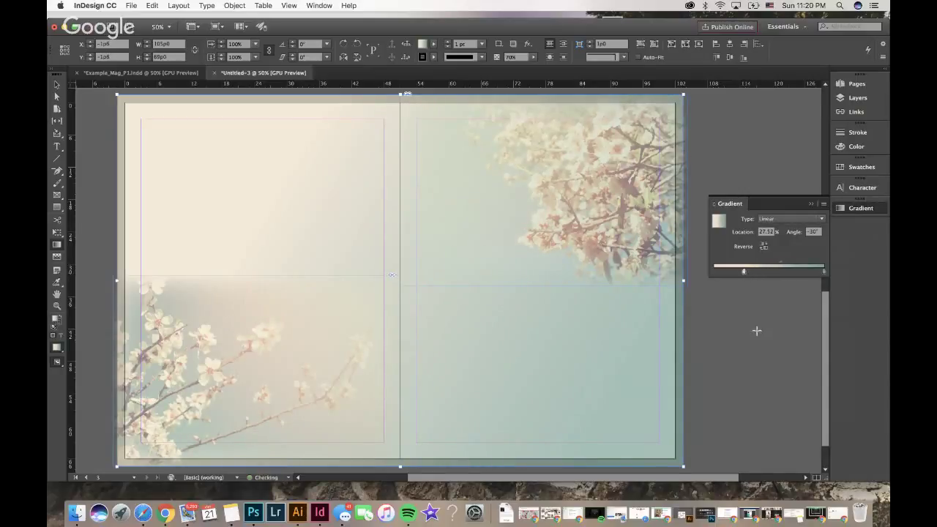
left_click(810, 205)
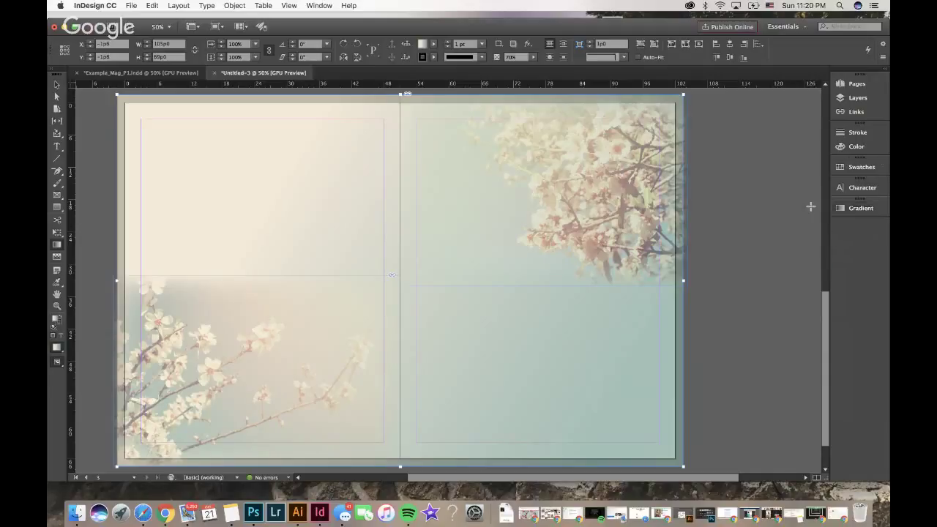
Check the list of techniques in Notes, then return to the magazine layout.
key("super+minus")
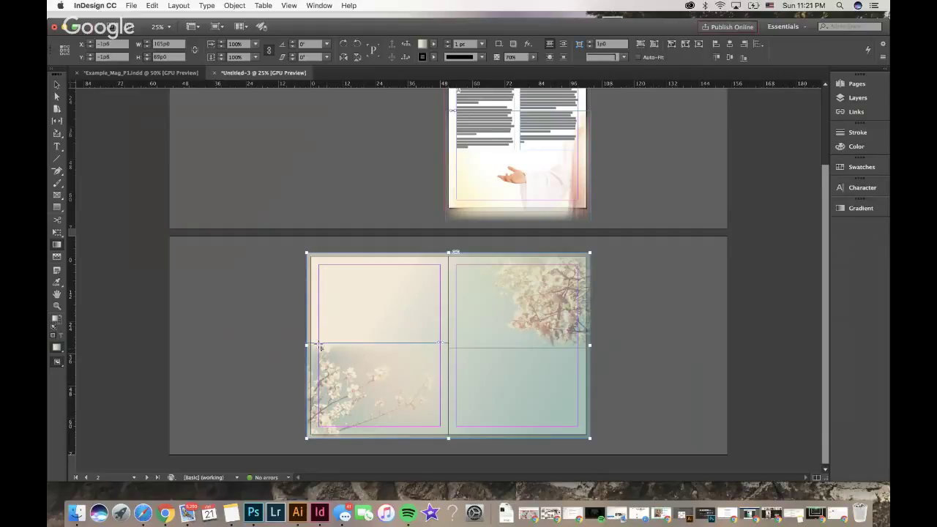
left_click(230, 512)
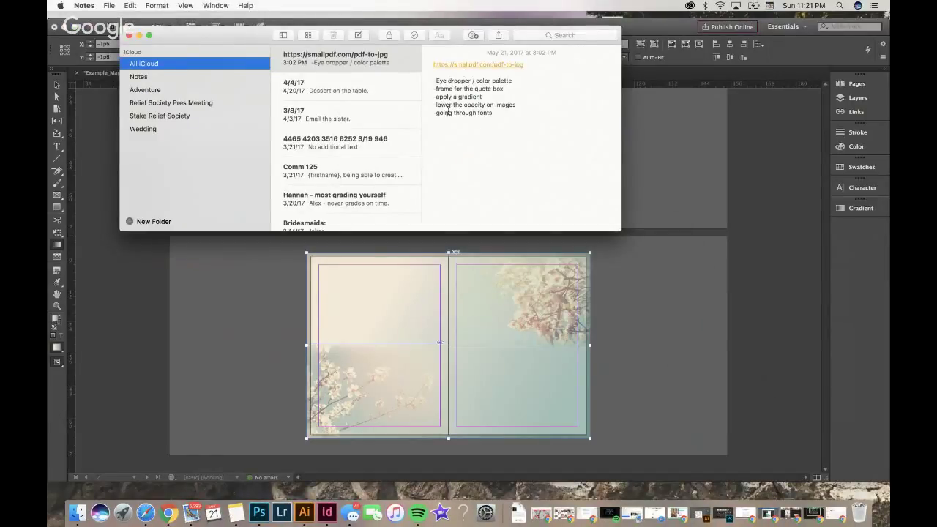
left_click(138, 36)
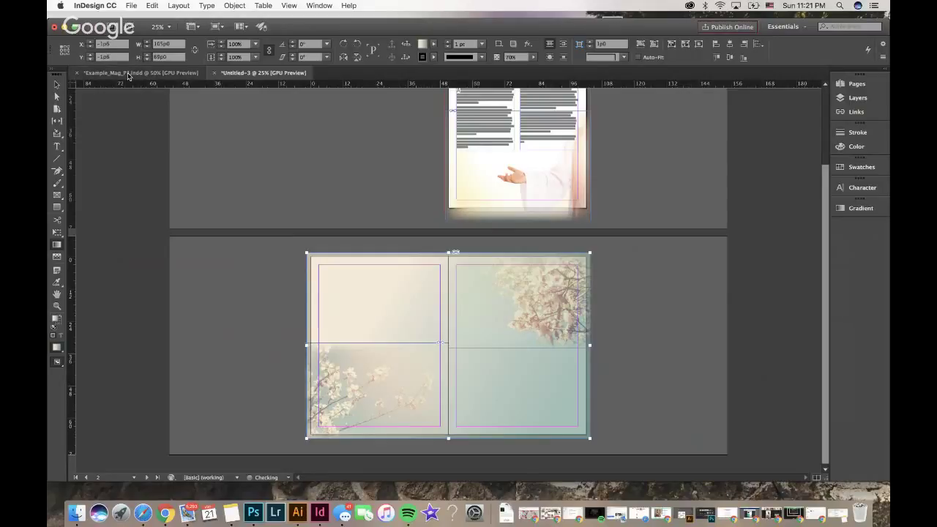
Copy the "Holiness is the Holy Ghost as Our Guide" text frame from Example_Mag_P1.indd to the right page's inner margin in Untitled-3.
left_click(128, 73)
left_click(416, 212)
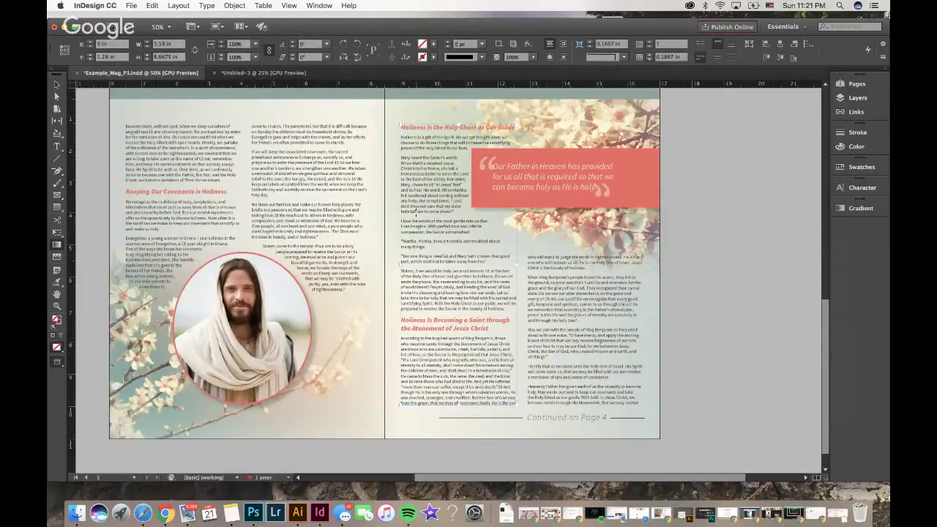
left_click(262, 75)
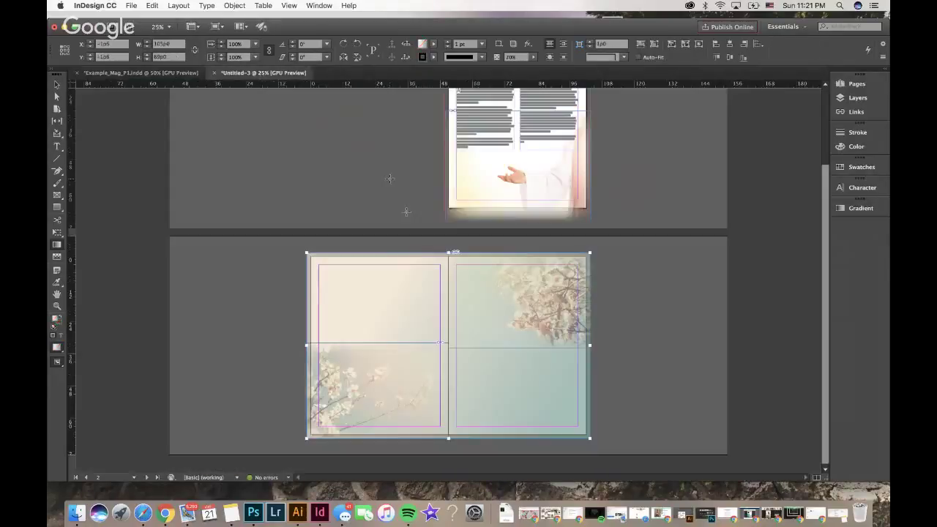
key("v")
key("super+v")
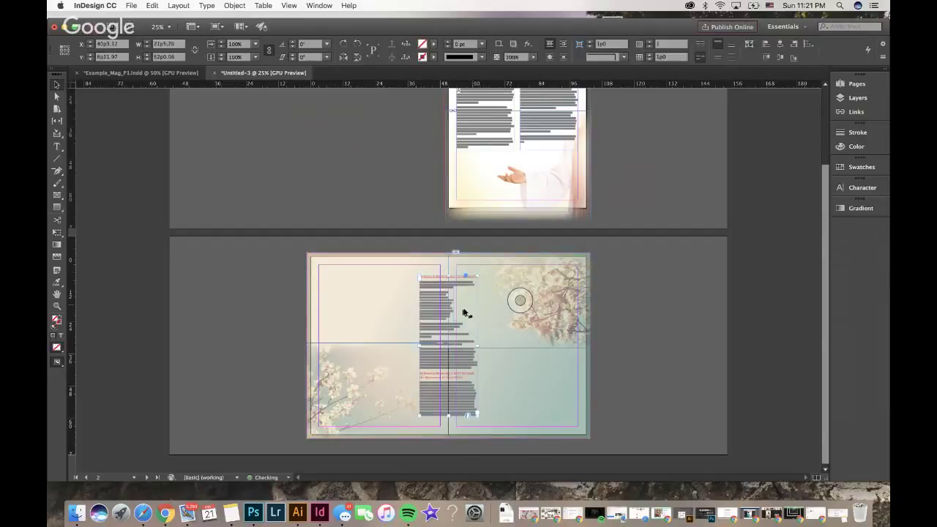
mouse_move(469, 348)
left_mouse_down()
mouse_move(470, 359)
mouse_move(485, 352)
mouse_move(481, 361)
left_mouse_up()
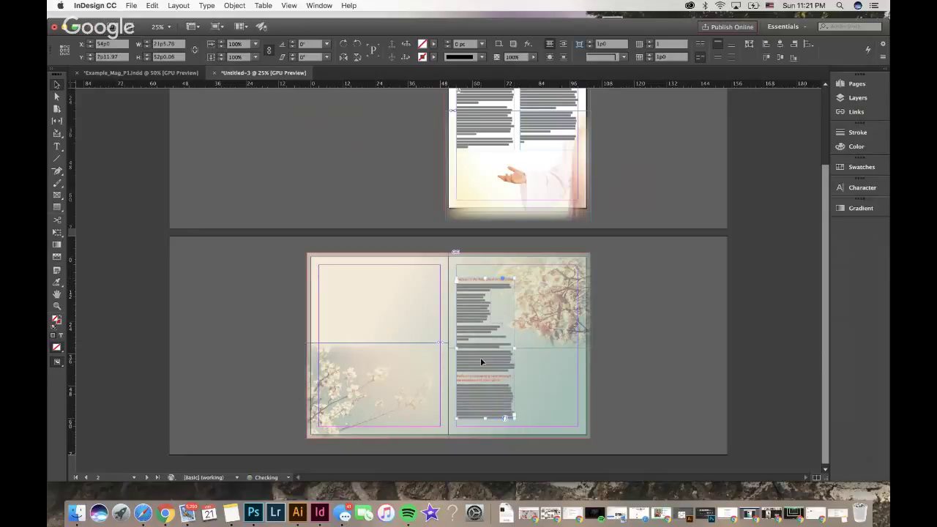
Examine the pasted column's custom frame outline and compare it with the curved text column on the example document's title page.
key("super+equal")
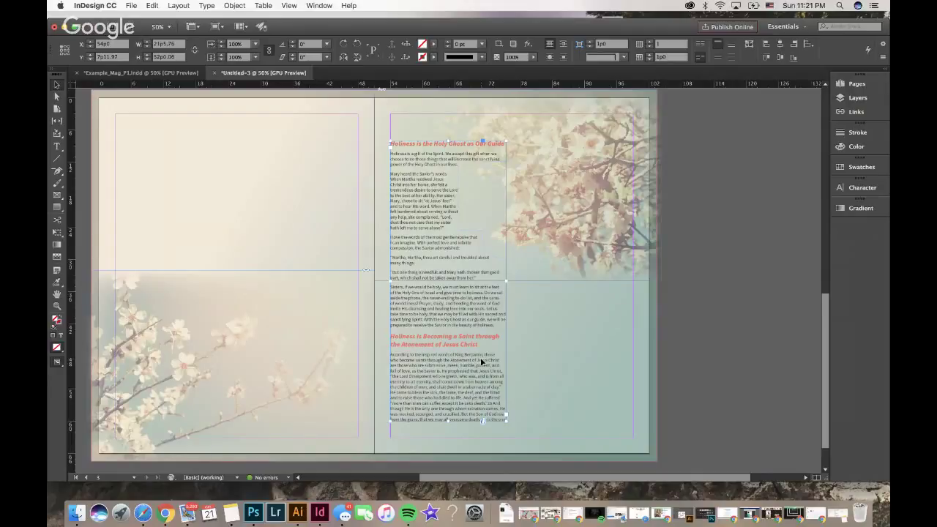
key("super+equal")
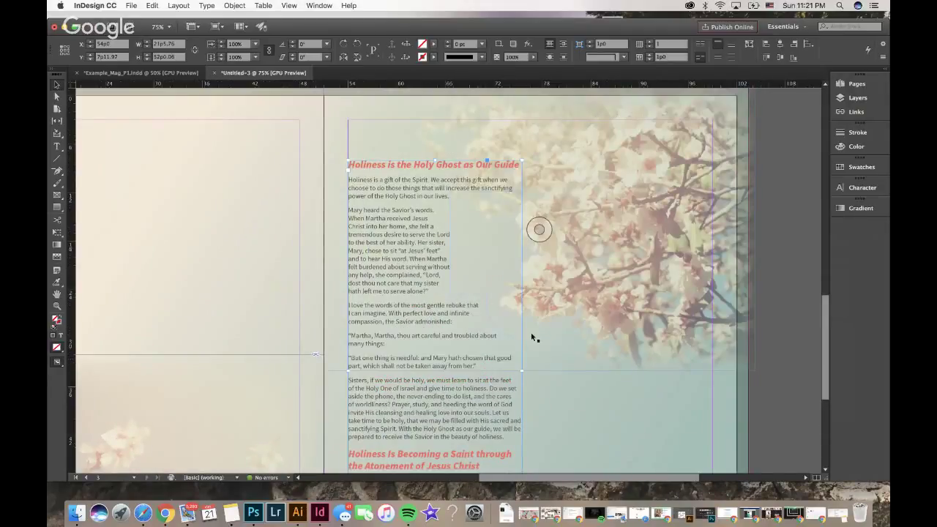
left_click(561, 310)
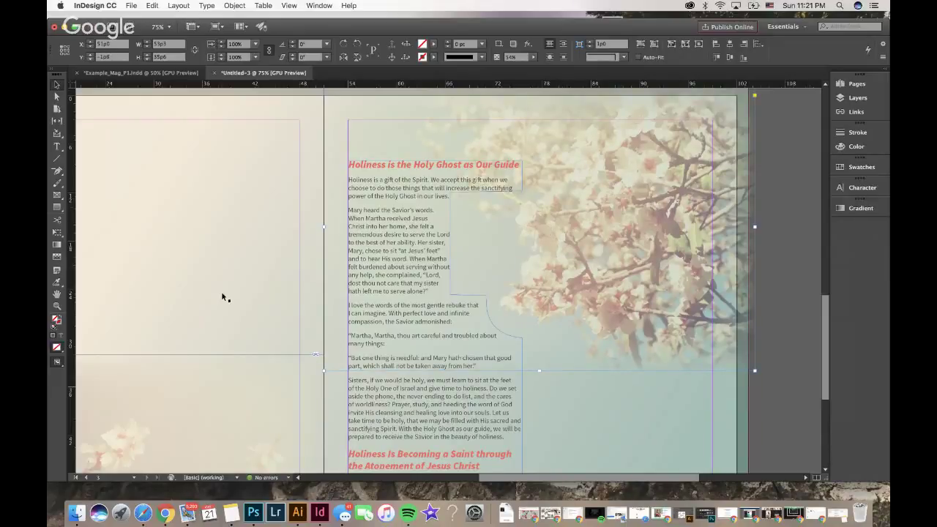
scroll(221, 291, "left", 2)
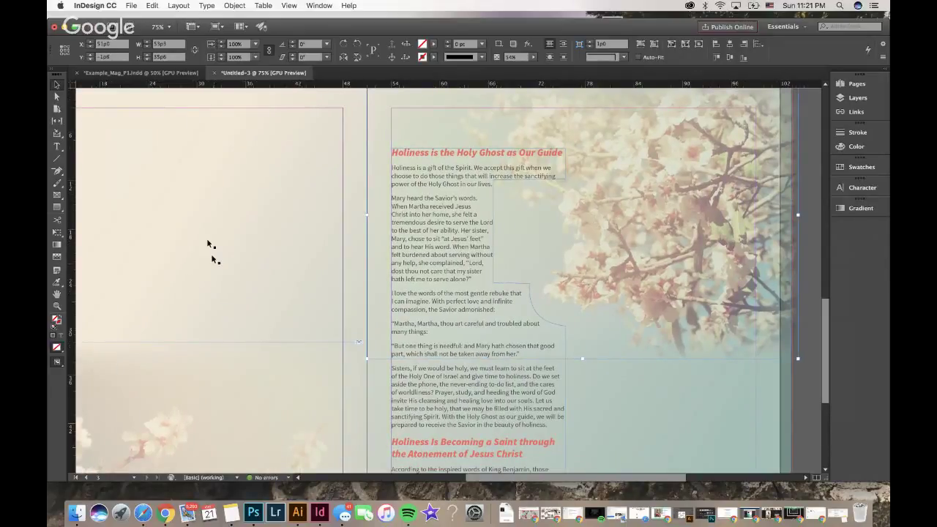
key("super+grave")
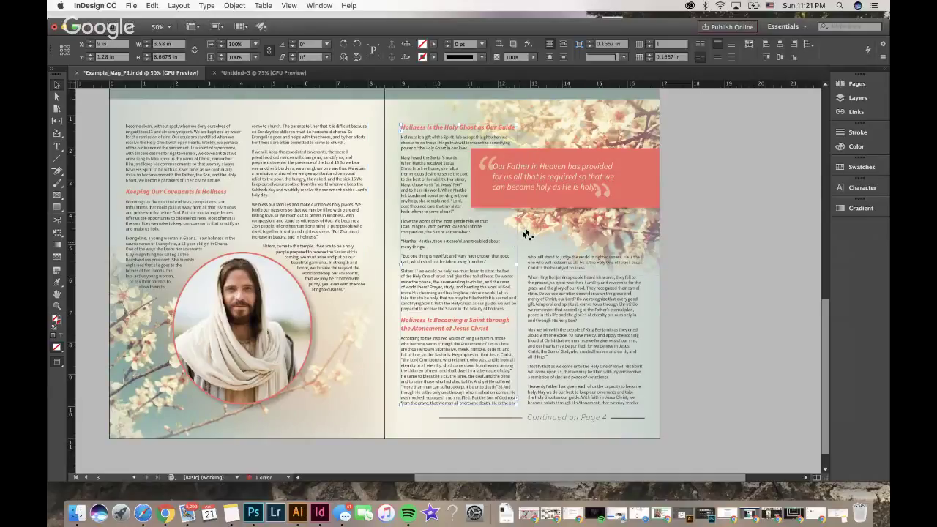
scroll(564, 208, "up", 2)
scroll(578, 227, "up", 10)
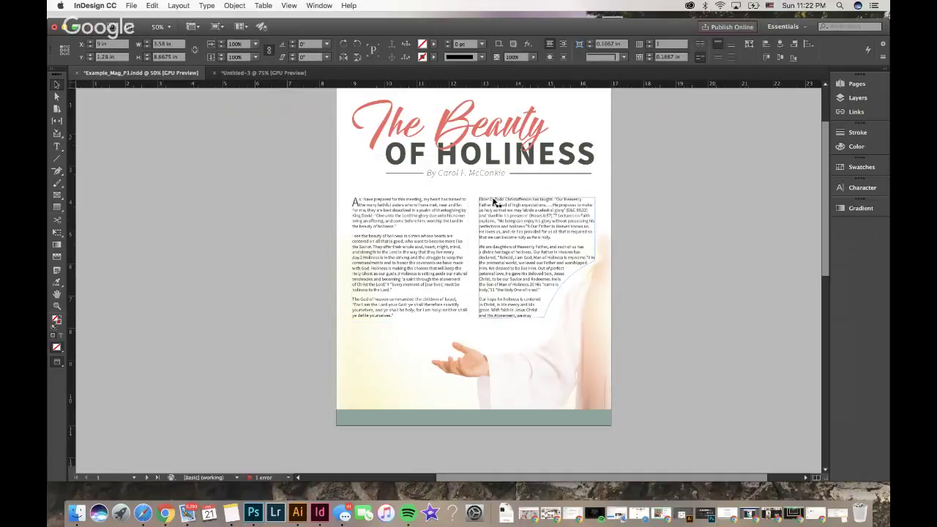
left_click(255, 71)
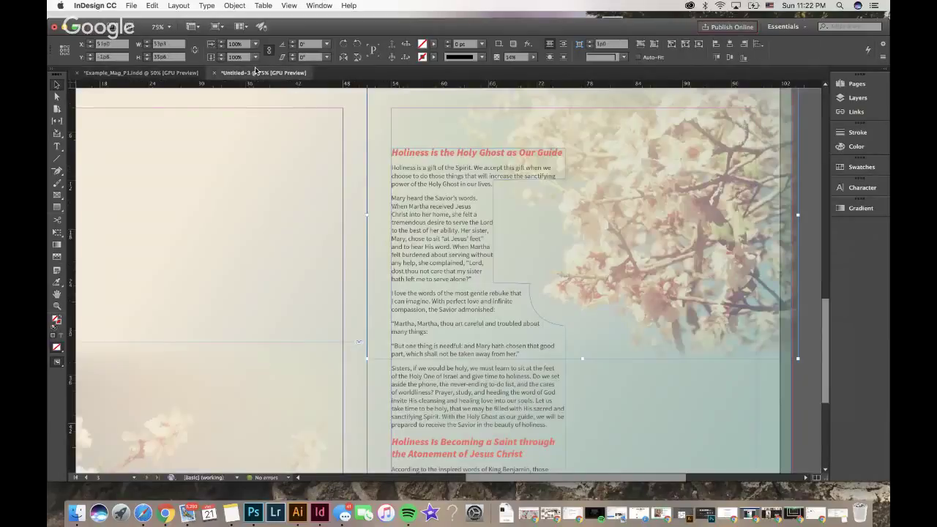
On the title page, add anchor points to the second text column's frame on both sides of its lower-right corner using the Pen tool.
scroll(537, 188, "up", 5)
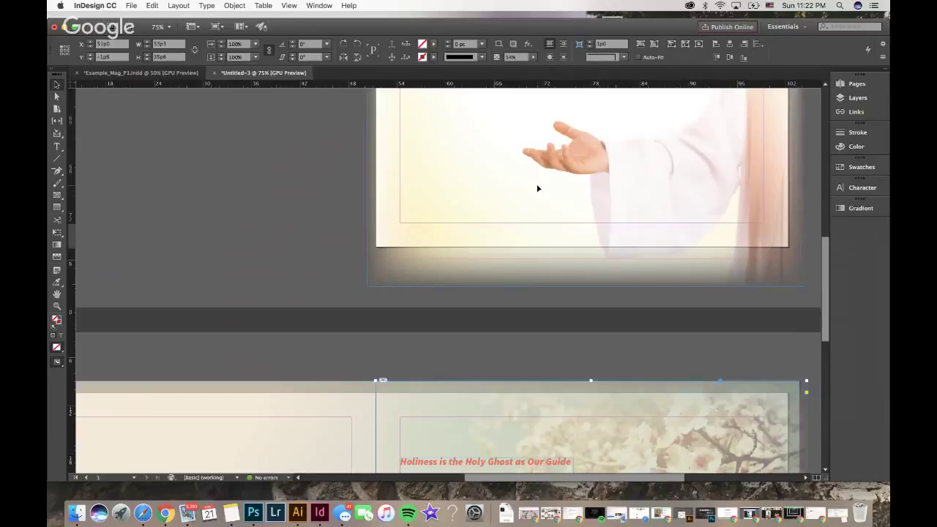
key("super+1")
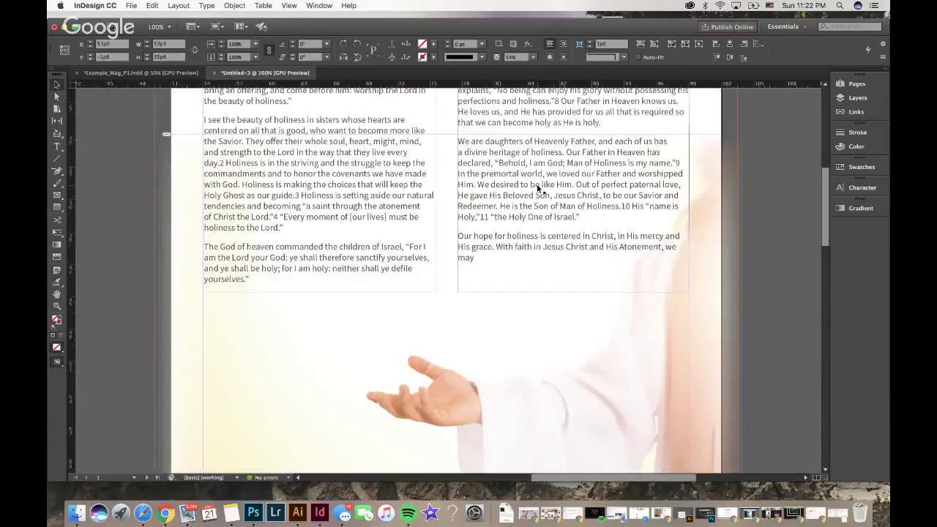
scroll(537, 189, "right", 3)
scroll(537, 189, "up", 2)
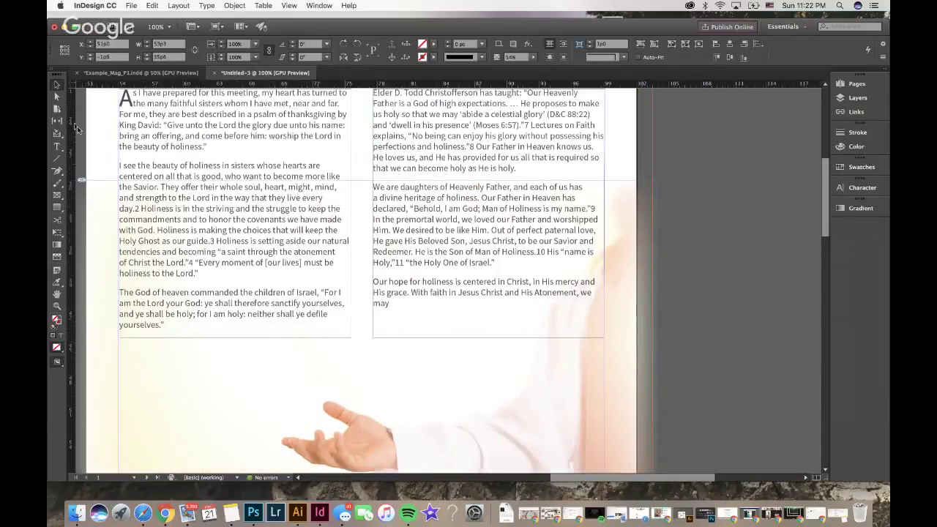
left_click(58, 173)
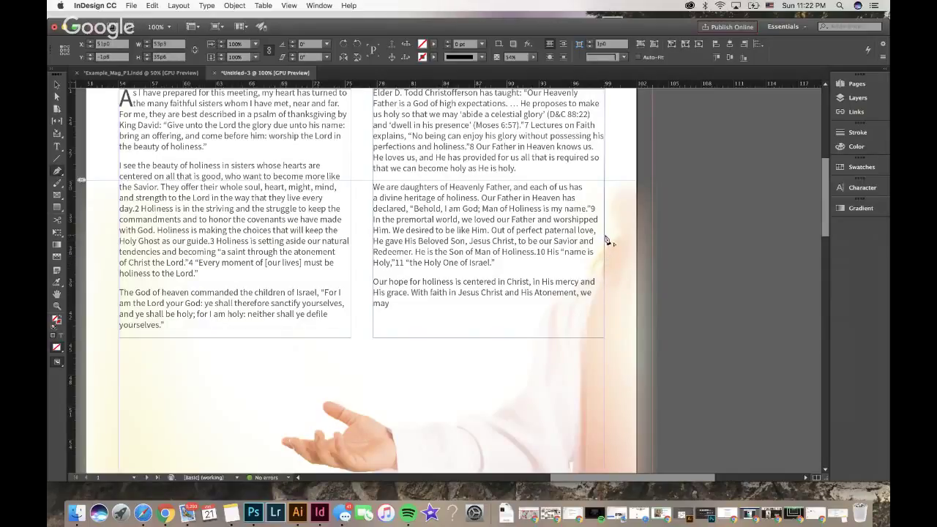
left_click(55, 84)
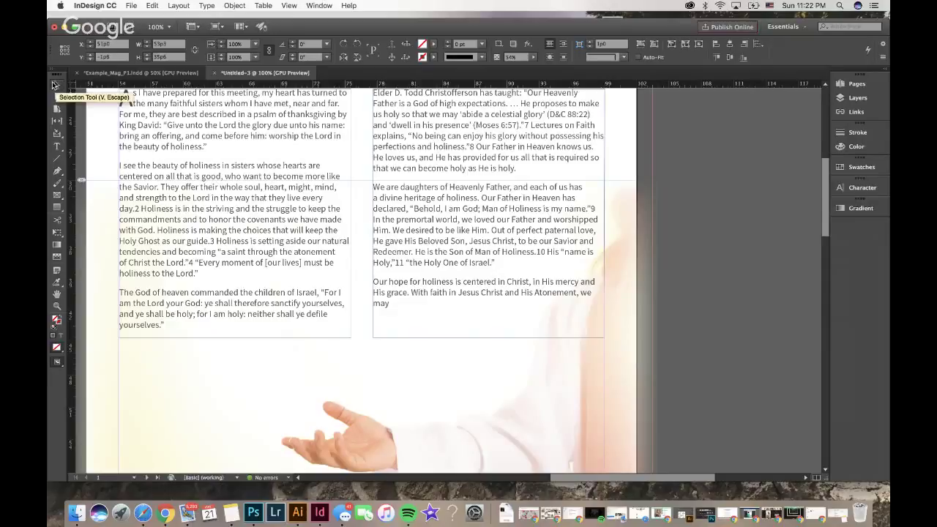
left_click(512, 240)
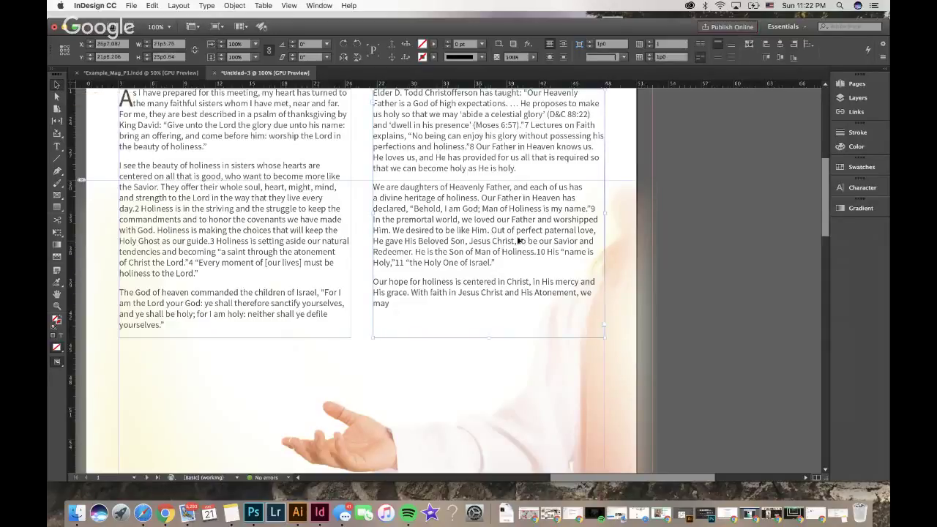
left_click(59, 172)
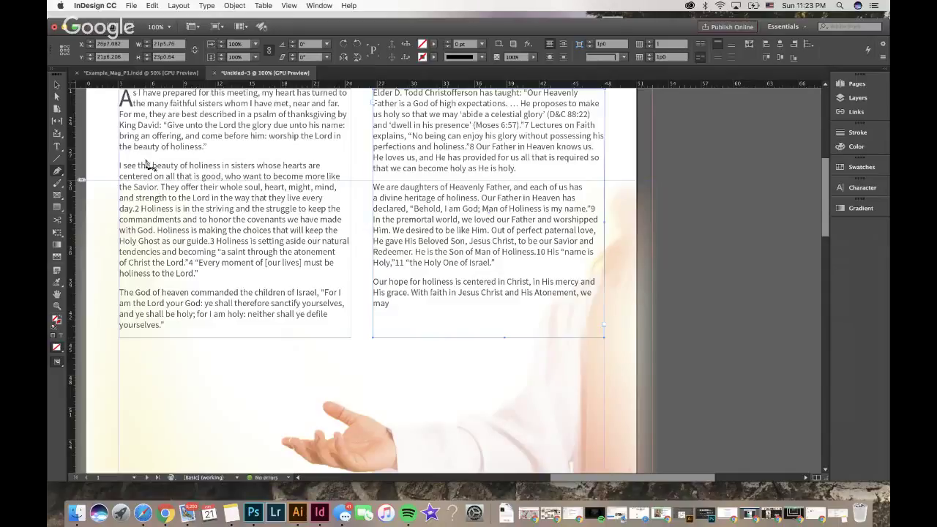
Pull the frame's lower-right corner point diagonally inward so the second column's text clears the robed arm.
left_click(57, 97)
left_click(728, 258)
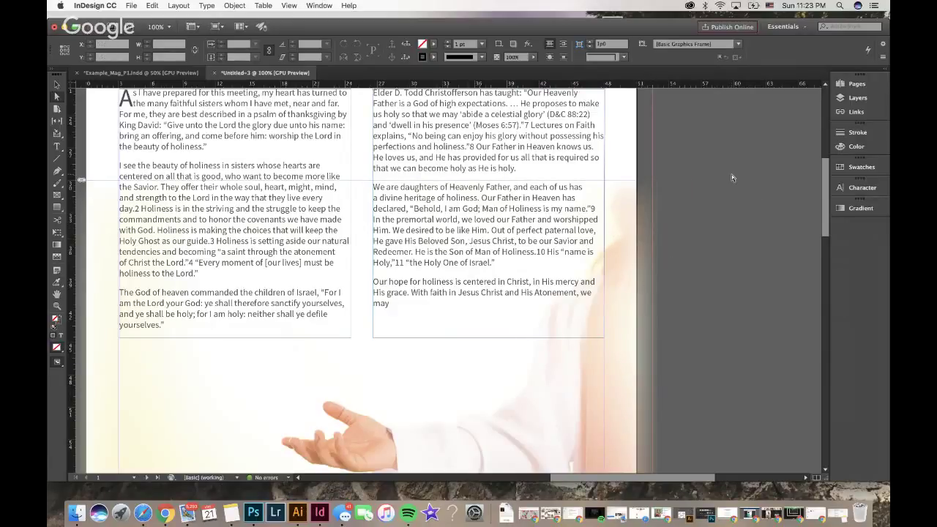
left_click(605, 339)
left_click_drag(606, 339, 538, 280)
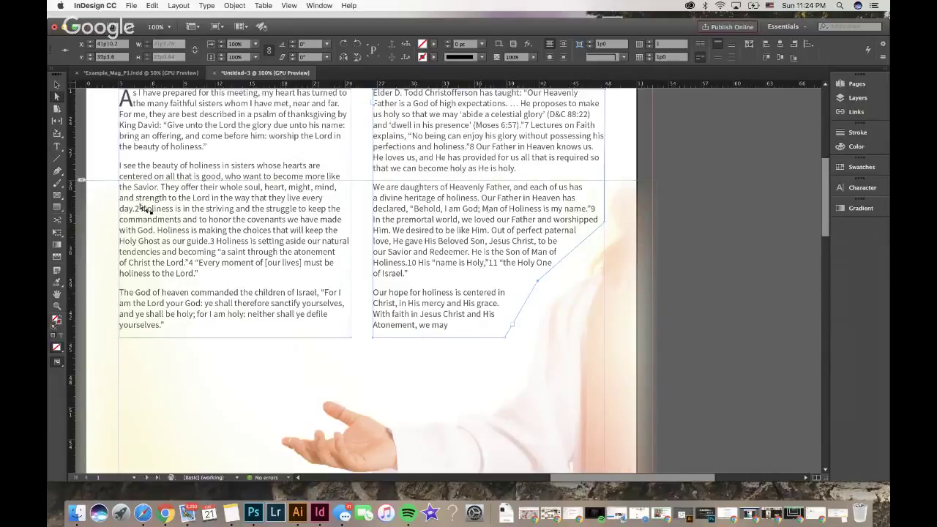
Convert the pulled-in corner point into a smooth curve with the Convert Direction Point tool, aligning its handles along the diagonal.
left_click(58, 171)
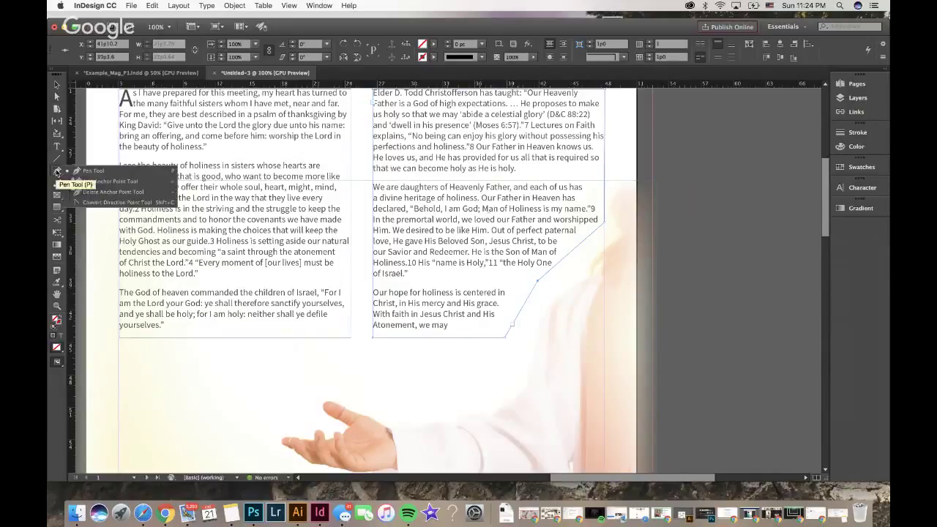
left_click(83, 203)
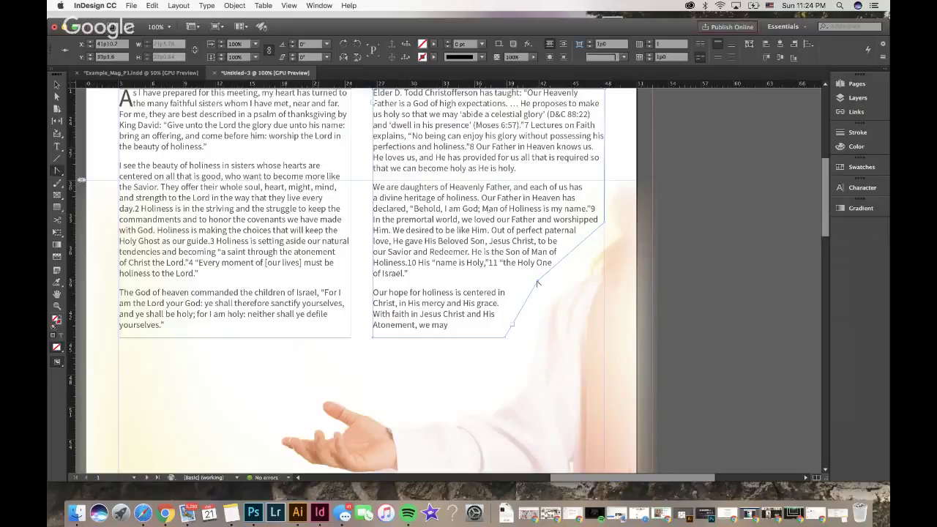
left_click_drag(536, 282, 579, 275)
left_click_drag(538, 241, 558, 258)
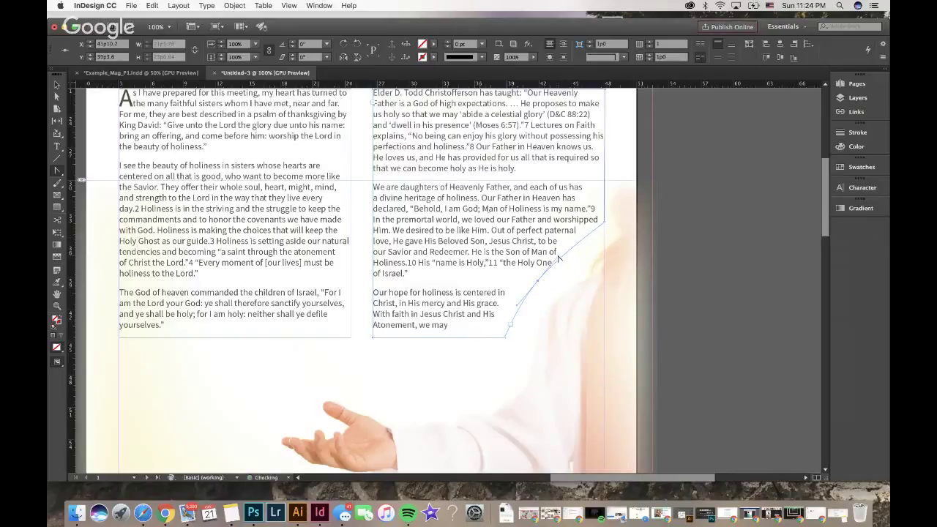
Refine the curved frame edge by lowering the side anchor and shifting the bottom and middle anchors slightly outward, then deselect.
left_click(56, 97)
left_click(606, 226)
left_click_drag(606, 226, 606, 242)
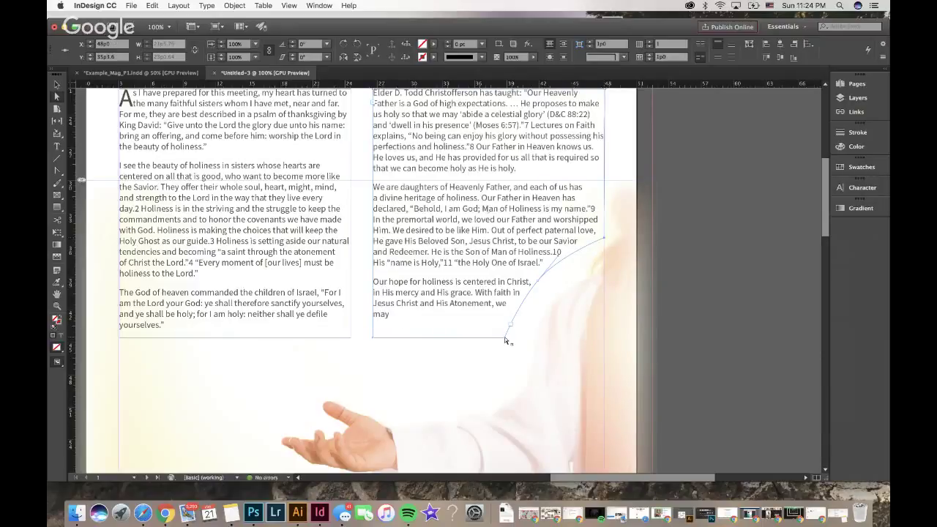
left_click_drag(507, 337, 519, 341)
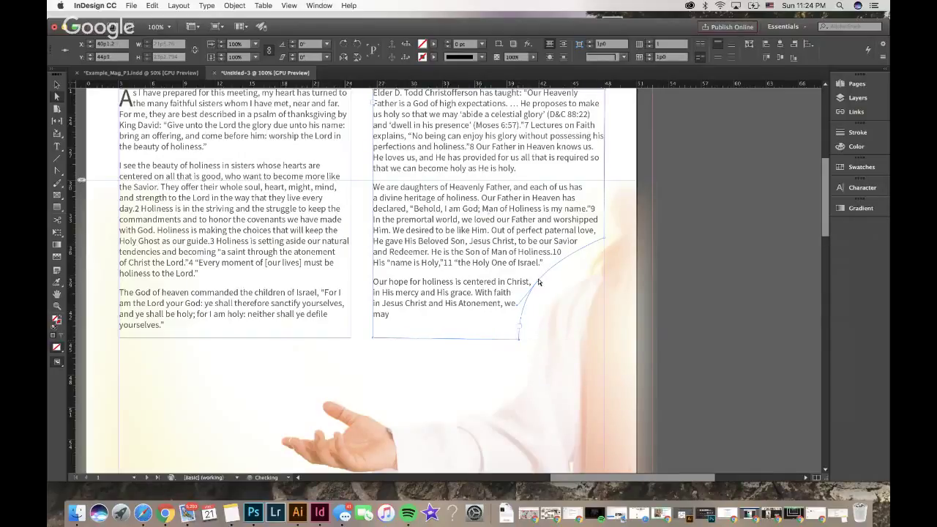
left_click_drag(538, 280, 545, 286)
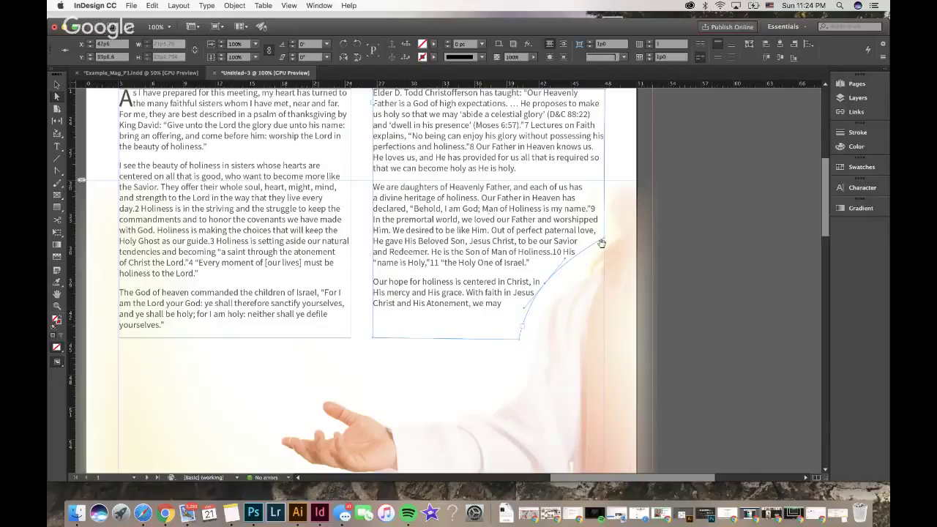
left_click(734, 338)
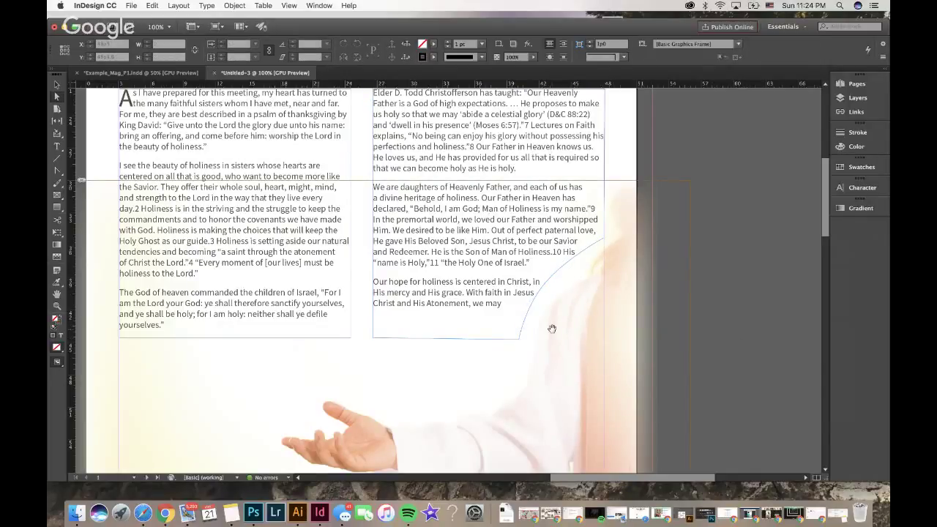
Draw a rectangle about 36p11 by 10p8 from the "Holiness" column's notch past the outer bleed, with a text frame about 23p7 by 7p10 inside.
scroll(552, 328, "down", 5)
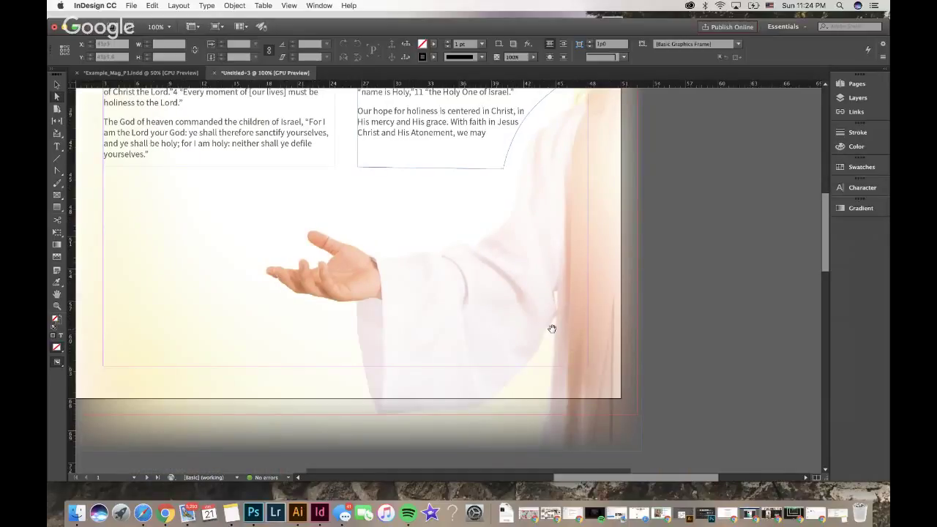
scroll(552, 329, "down", 10)
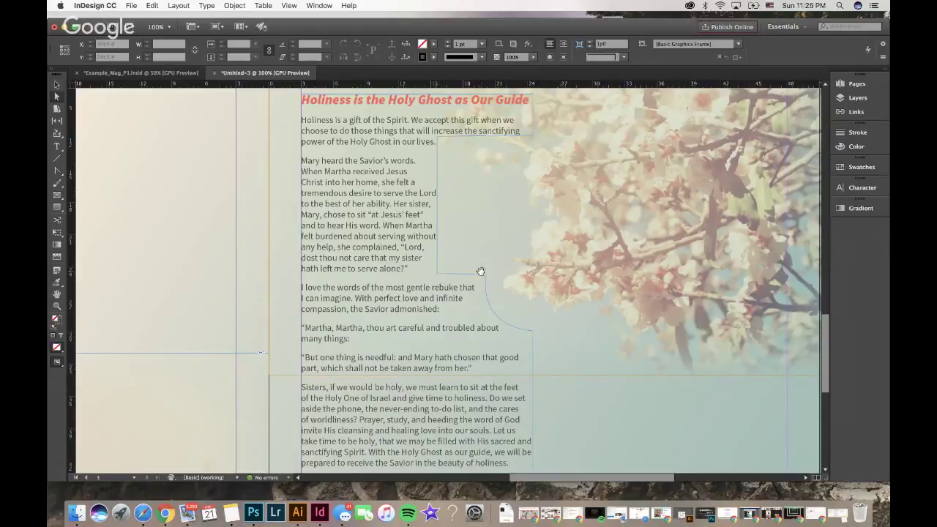
scroll(480, 272, "up", 3)
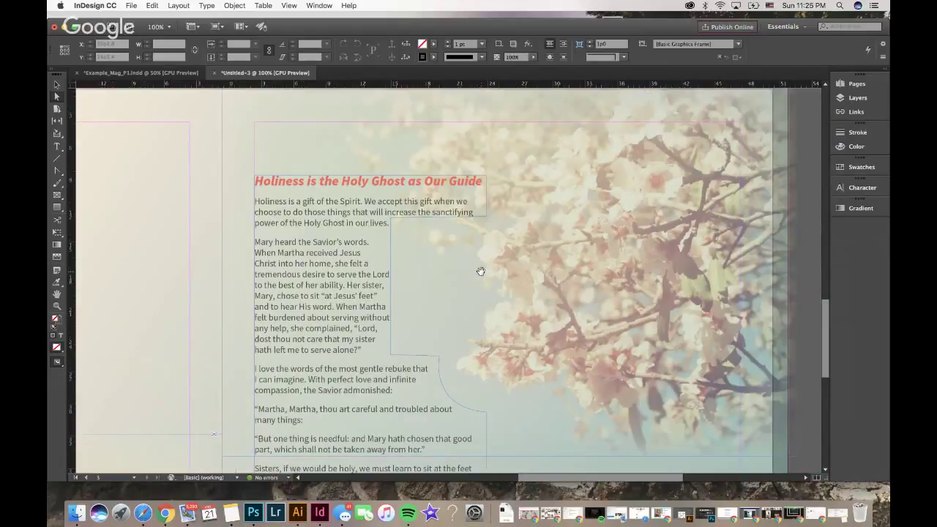
scroll(480, 272, "up", 2)
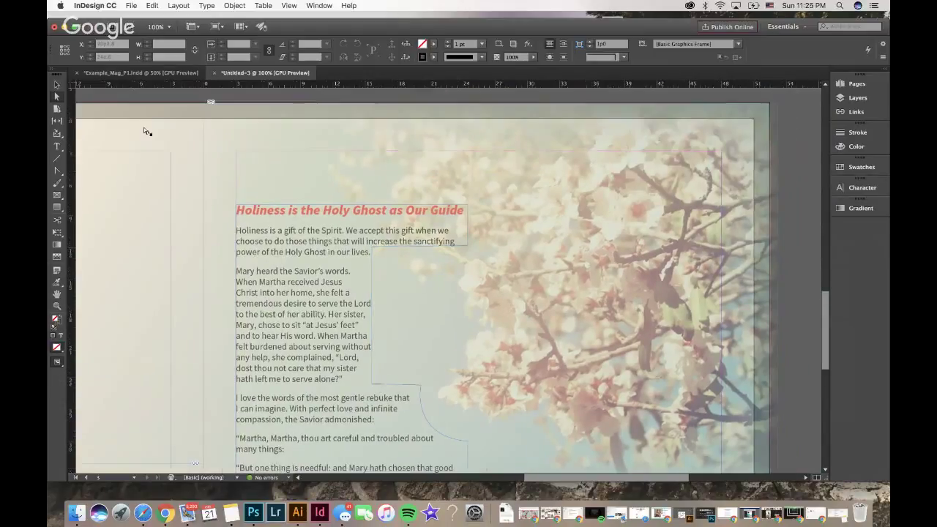
left_click(146, 76)
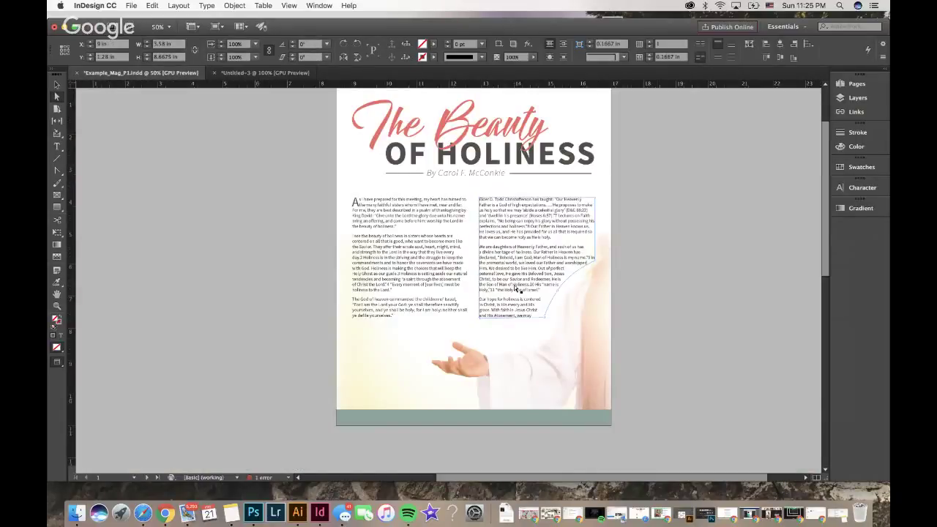
scroll(432, 183, "down", 10)
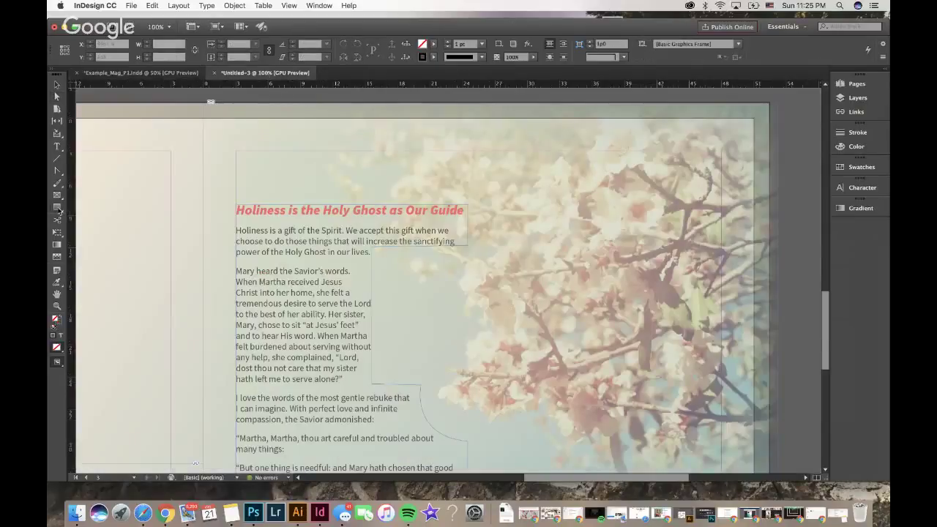
mouse_move(380, 254)
left_mouse_down()
mouse_move(708, 362)
mouse_move(778, 371)
left_mouse_up()
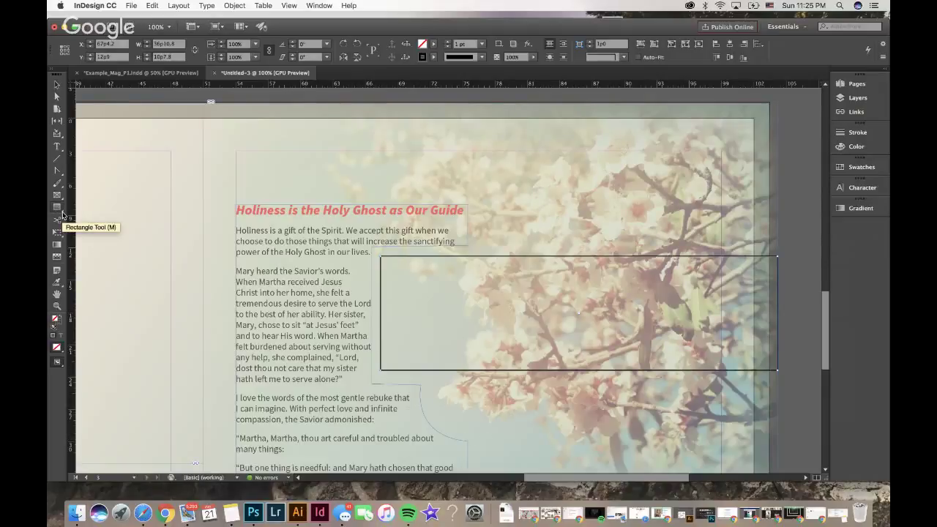
left_click(57, 148)
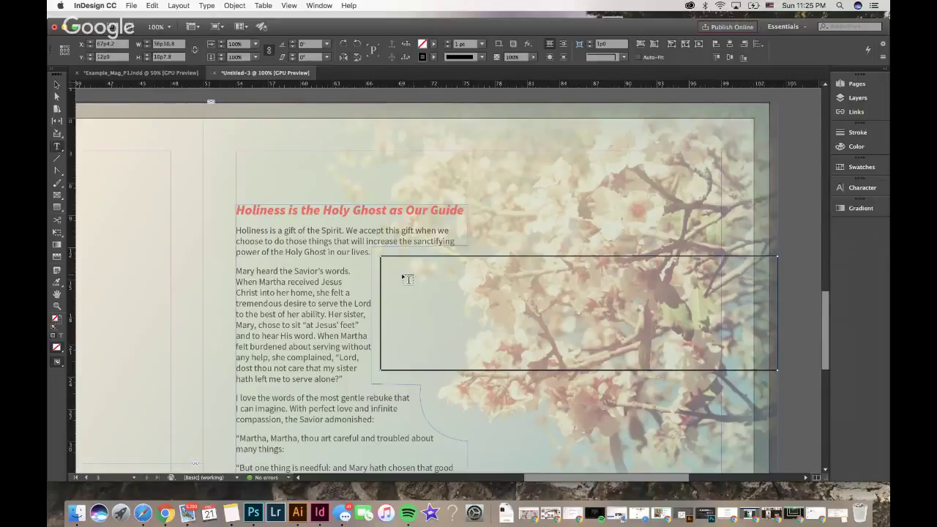
left_click_drag(401, 275, 654, 359)
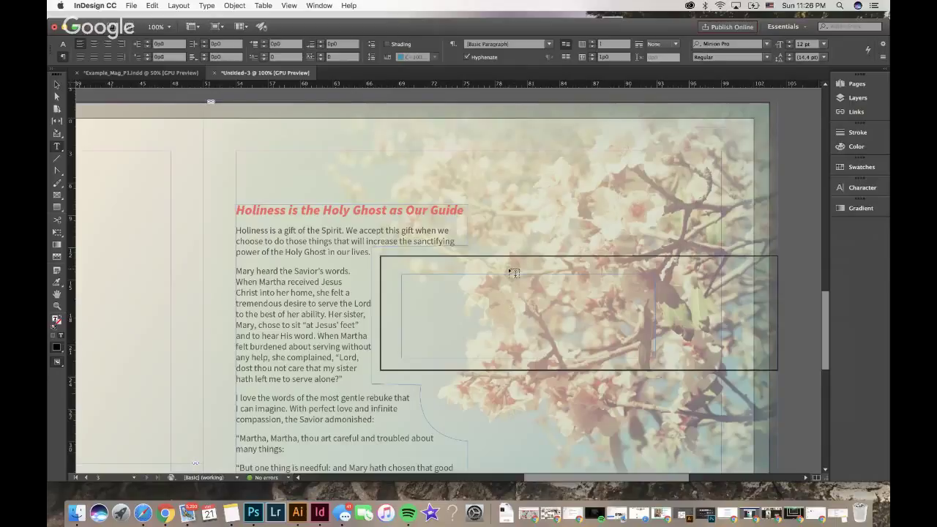
Copy the "Our Father in Heaven has provided for us all" quote text from the coral pull-quote box in Example_Mag_P1.indd.
left_click(167, 72)
left_click(532, 217)
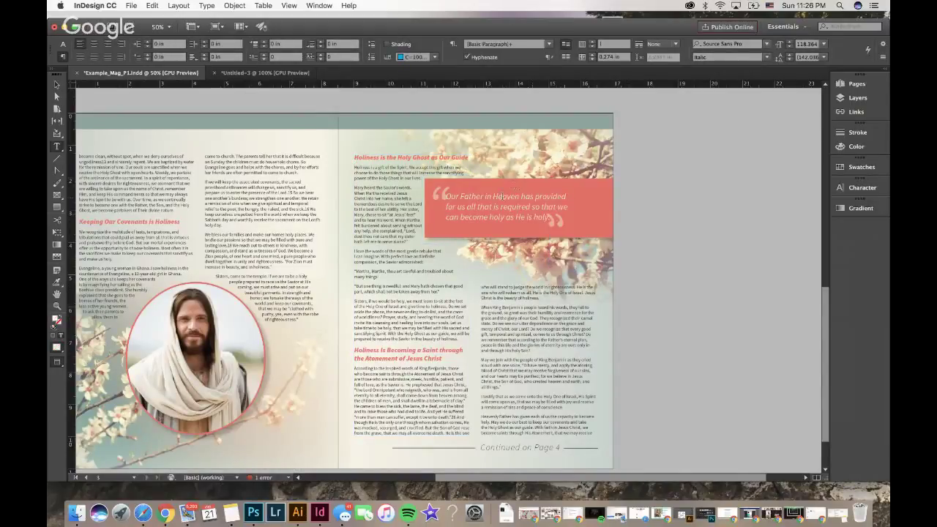
triple_click(502, 197)
left_click(502, 196)
key("super+c")
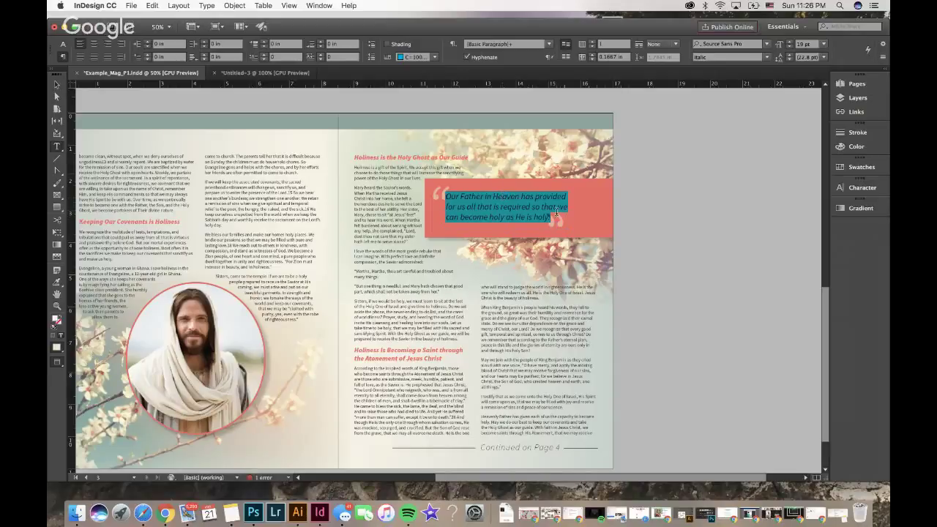
Examine how the large quotation marks around the example's pull quote are built as separate text frames.
left_click(431, 184)
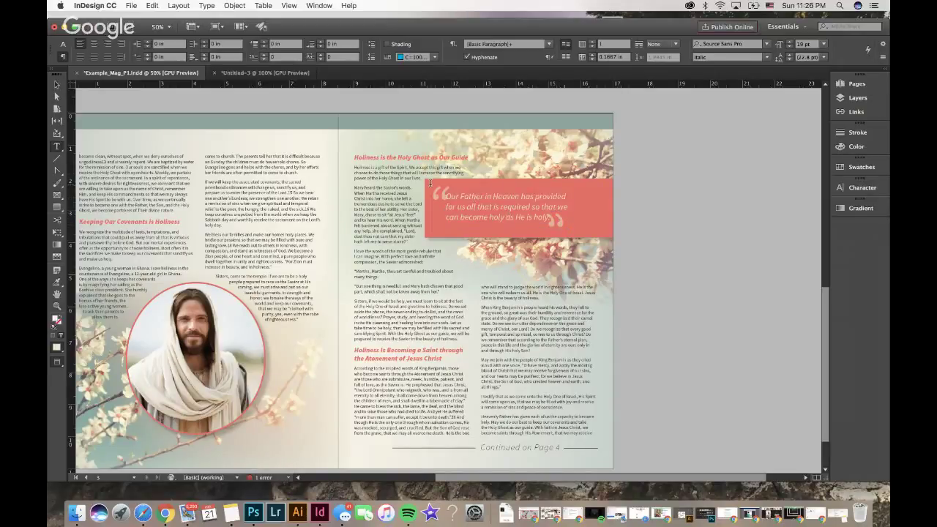
left_click(436, 193)
left_click(56, 84)
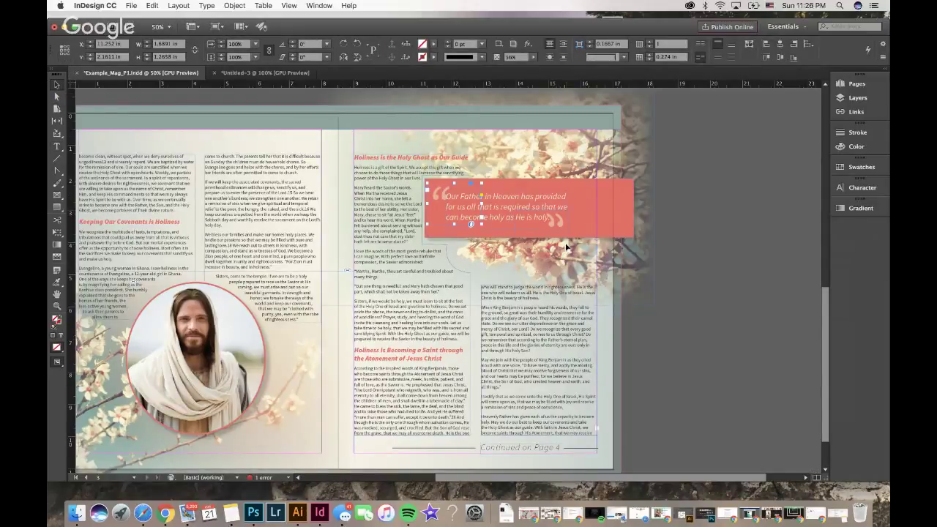
left_click(558, 220)
left_click(432, 203)
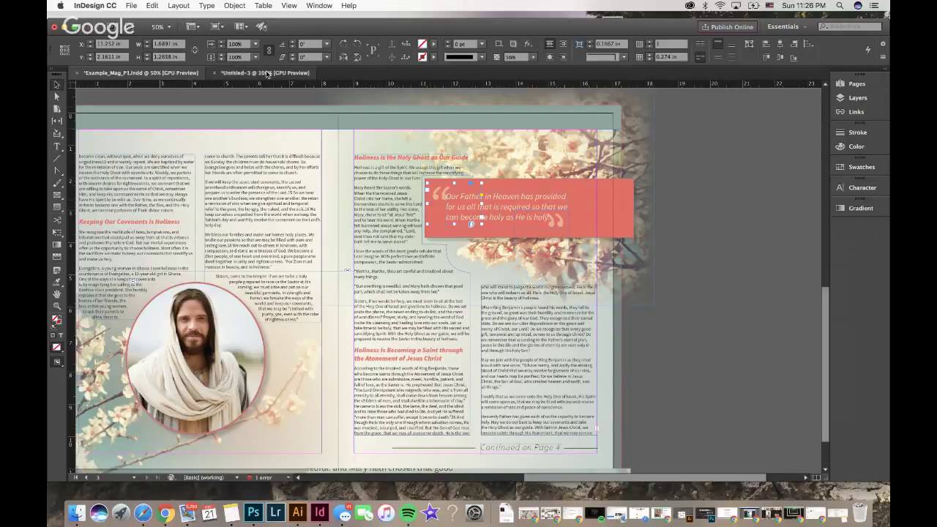
Paste the copied quote into the empty text frame inside the new rectangle in Untitled-3.
key("super+1")
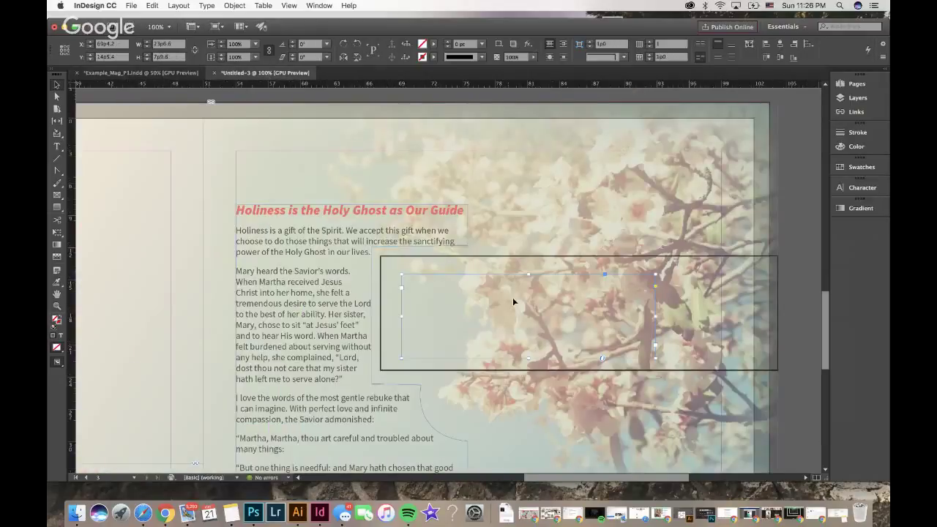
double_click(416, 284)
key("super+v")
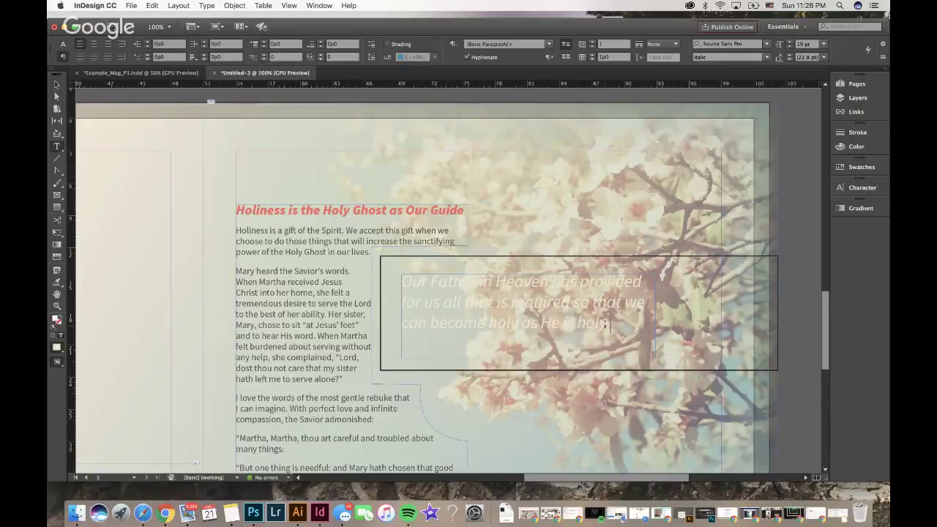
Recolor the whole pasted quote with the gray C=58 M=49 Y=46 swatch from the Muted_Theme 2 group.
left_click_drag(604, 324, 342, 284)
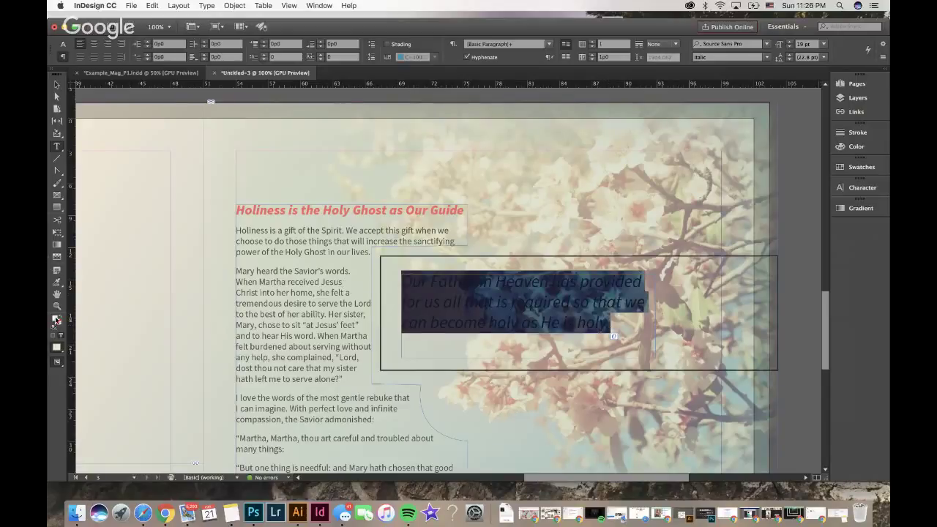
left_click(858, 168)
scroll(776, 249, "down", 3)
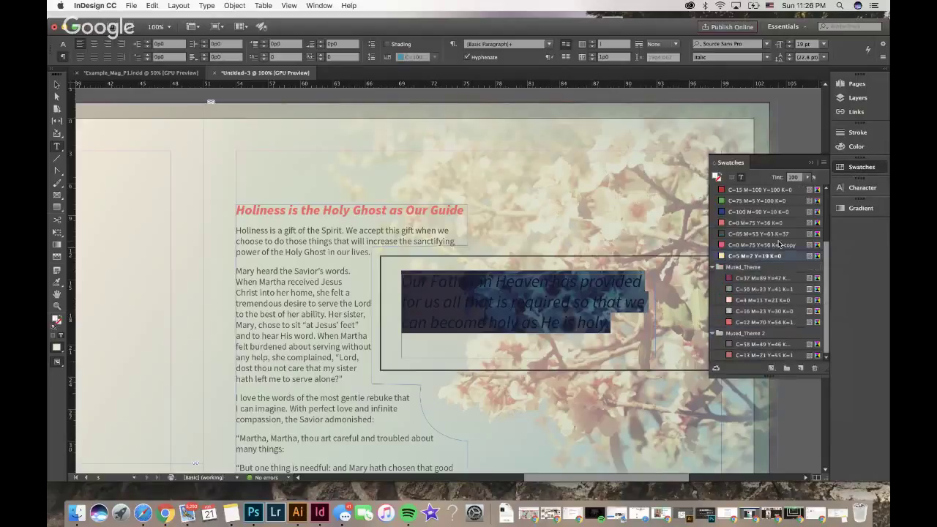
left_click(736, 344)
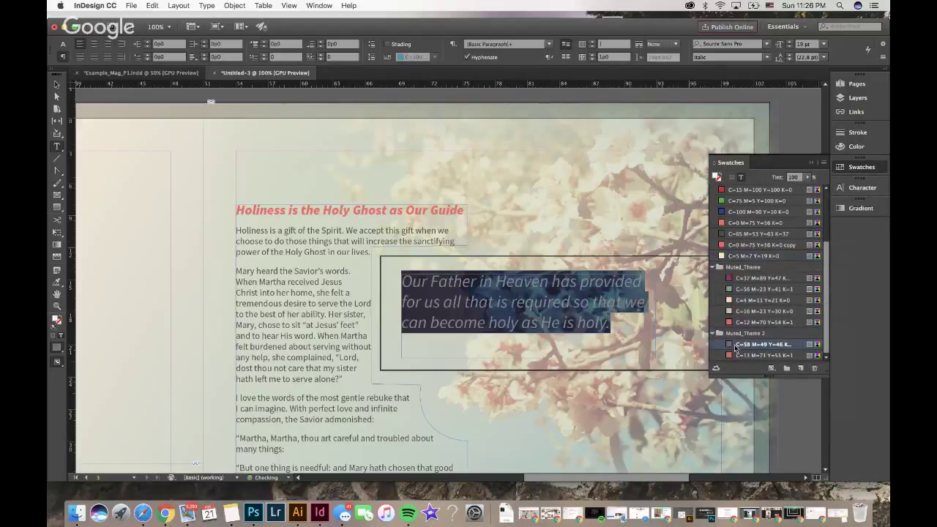
Shrink the quote's text frame to fit closely around the text, about 22p9.6 wide and 5p9.6 high.
left_click(811, 162)
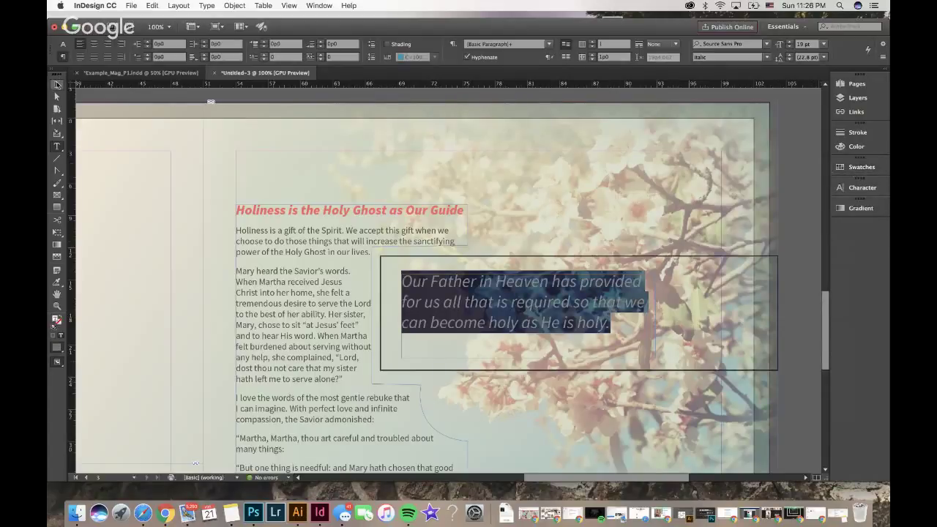
left_click(57, 84)
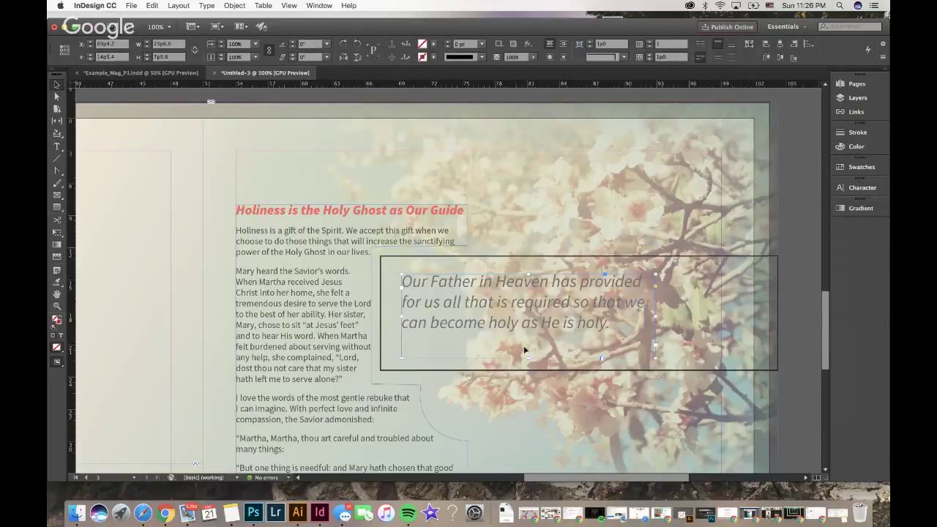
left_click_drag(528, 358, 527, 336)
left_click_drag(656, 306, 647, 306)
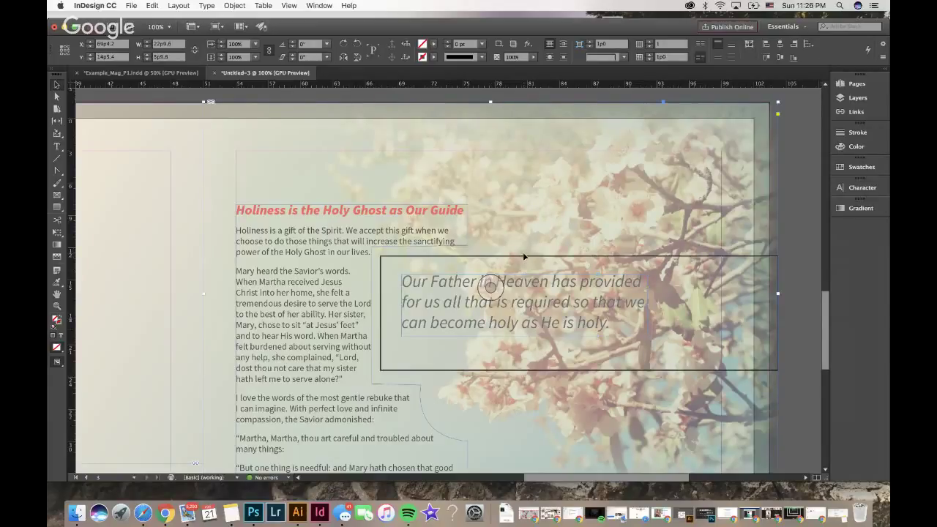
Align the vertical centers of the quote's text frame and the black-outlined rectangle, using Align to Selection.
left_click(524, 254)
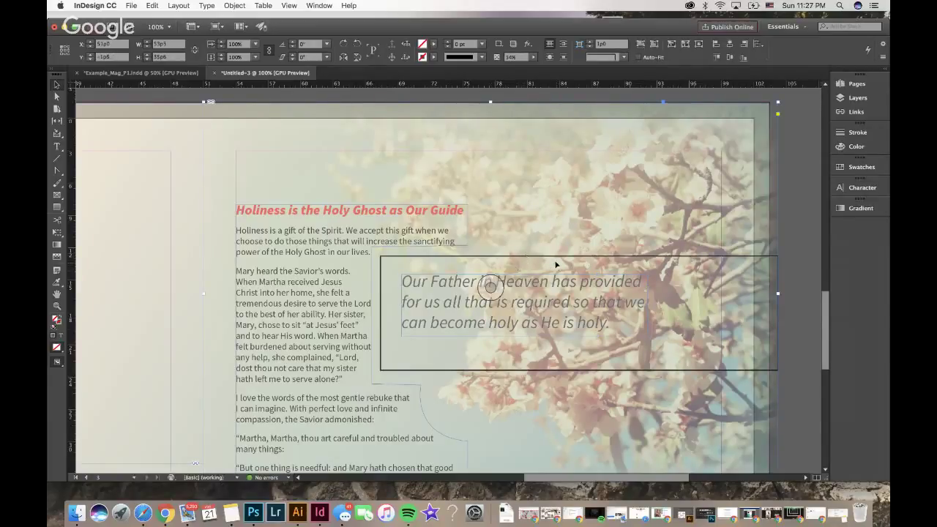
left_click(802, 289)
left_click(714, 260)
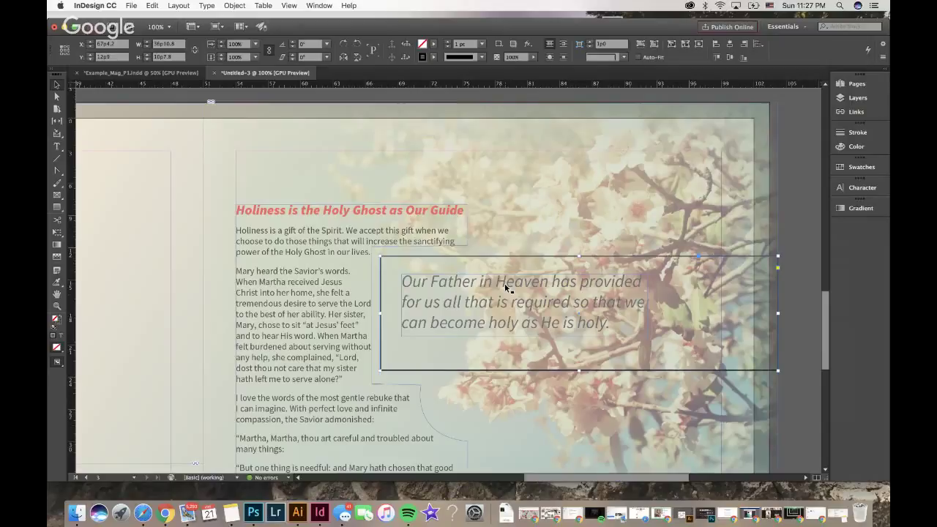
left_click(431, 279)
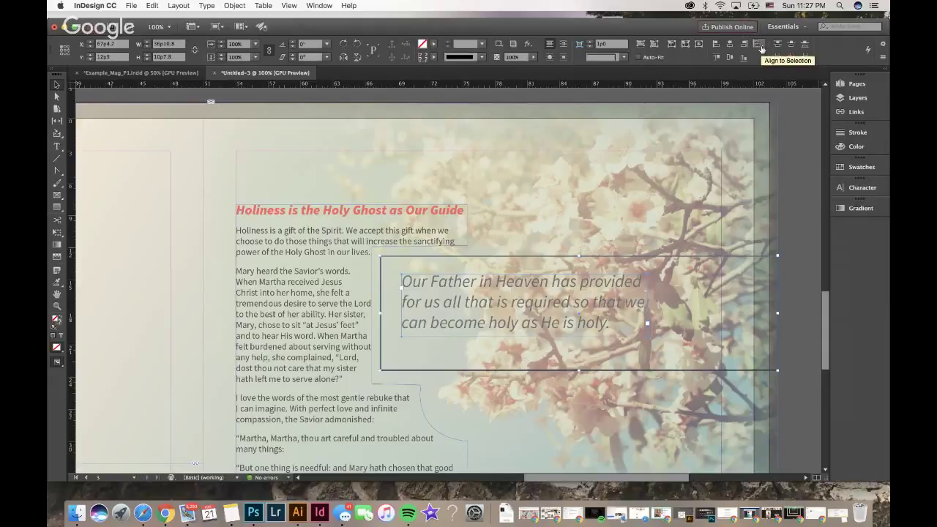
left_click(761, 48)
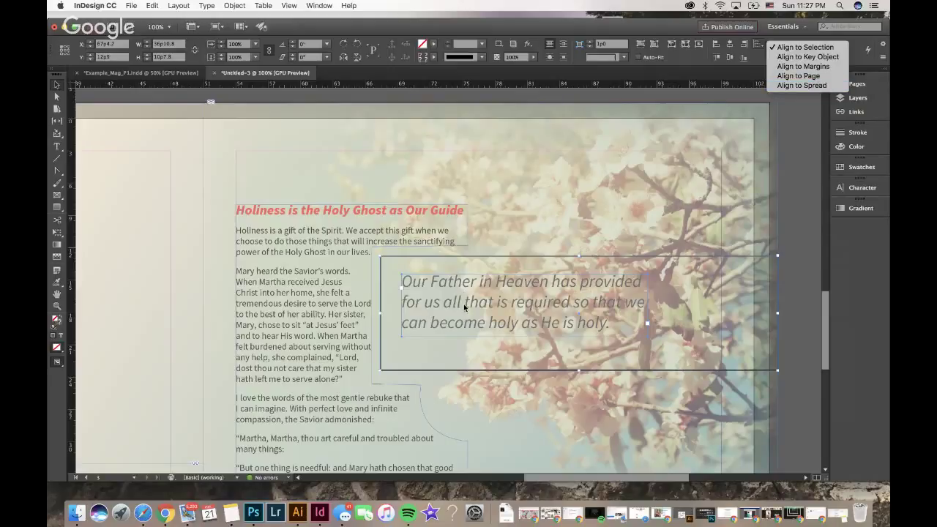
left_click(789, 47)
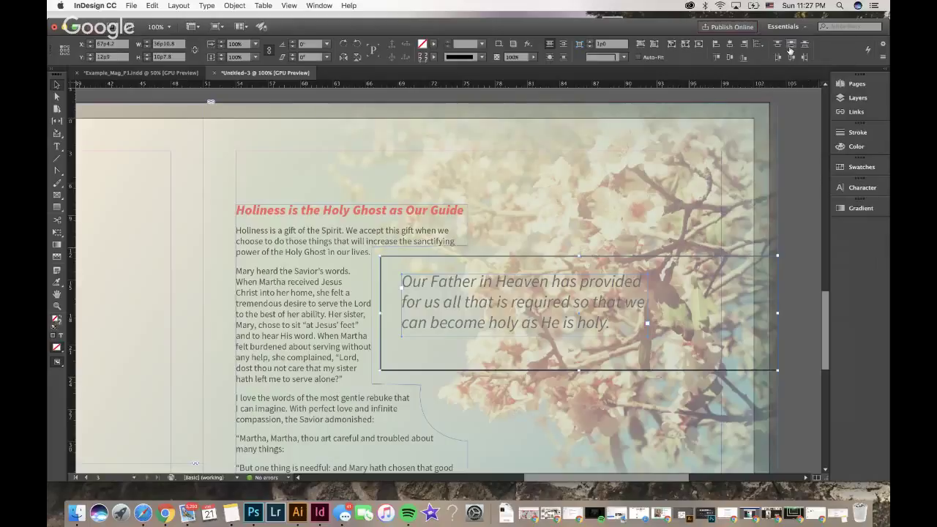
left_click(729, 58)
left_click(730, 59)
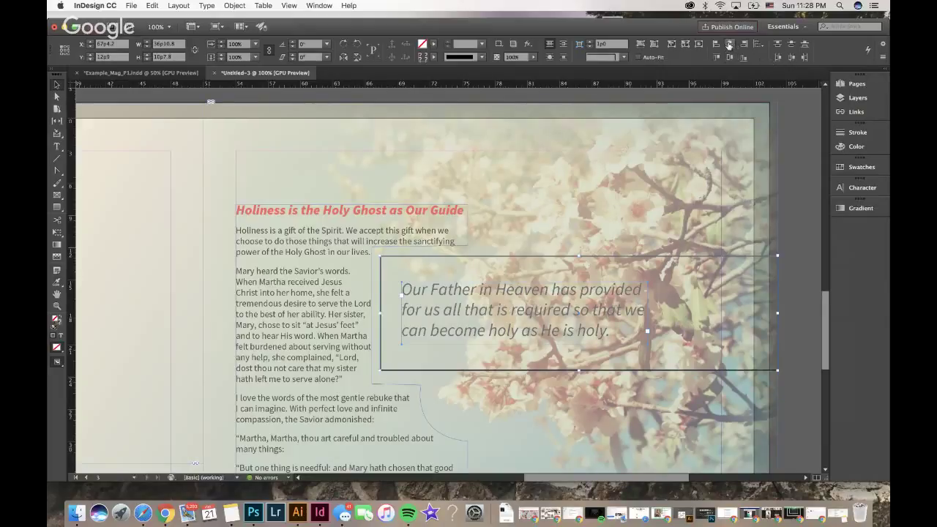
Try centering the quote frame horizontally within the rectangle, undo that alignment and deselect both objects.
left_click(729, 45)
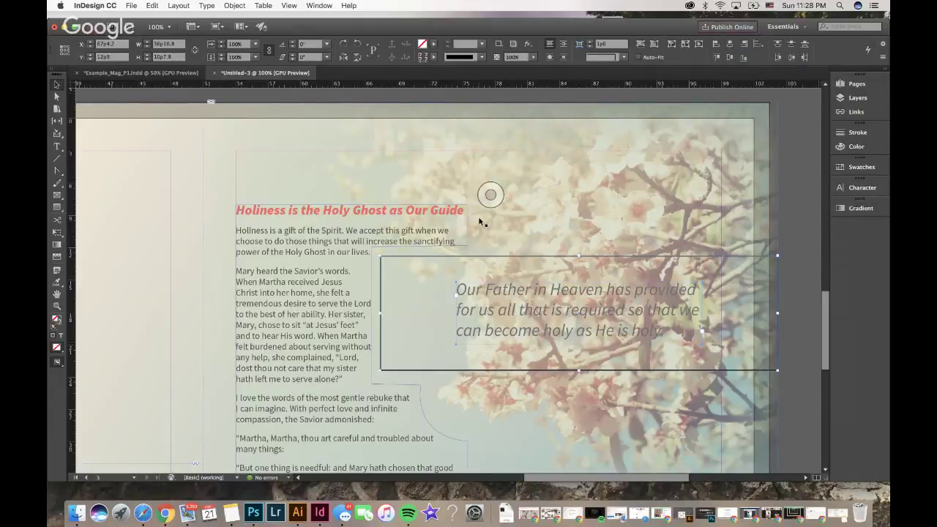
key("super+z")
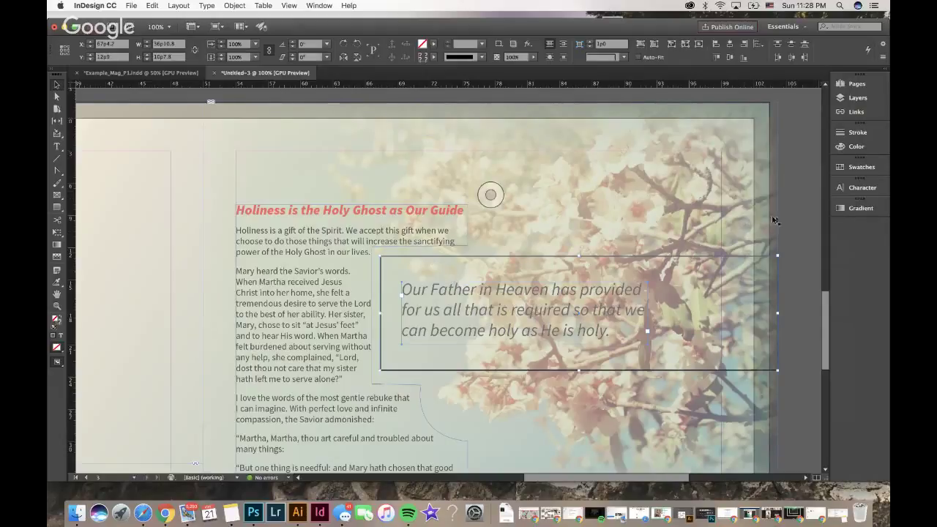
left_click(795, 220)
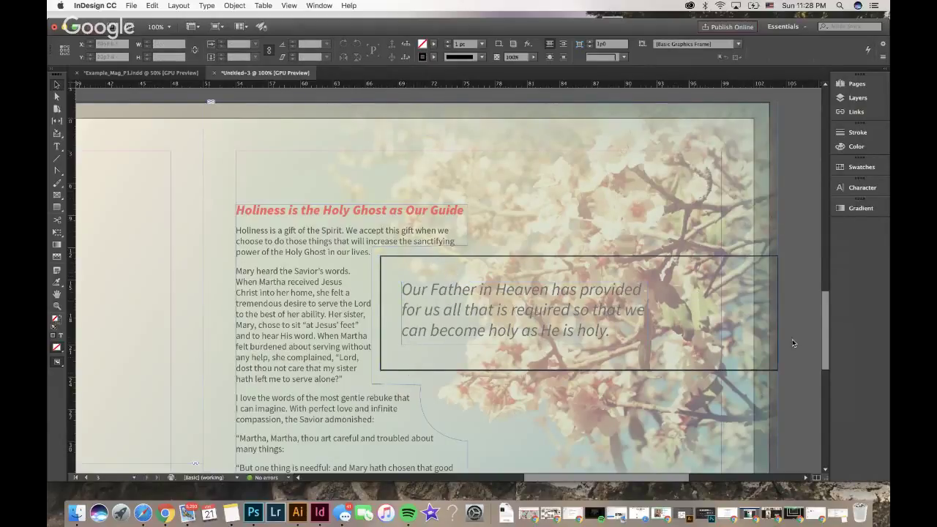
Switch the page to preview mode and check the quote box without guides and frame edges.
key("w")
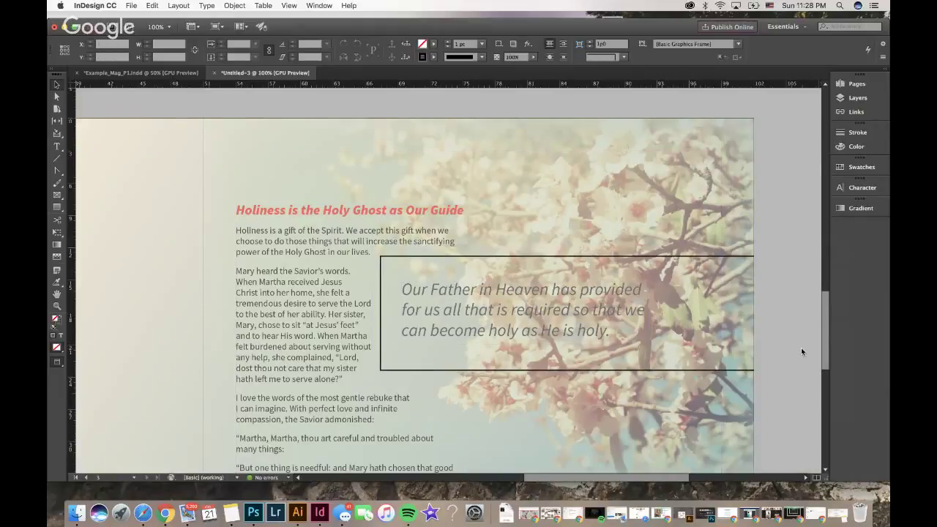
key("super+minus")
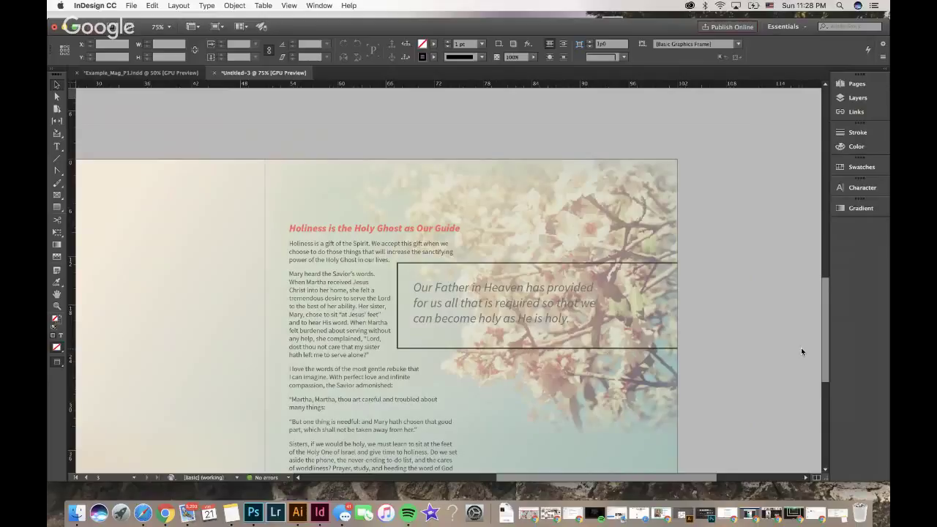
key("super+equal")
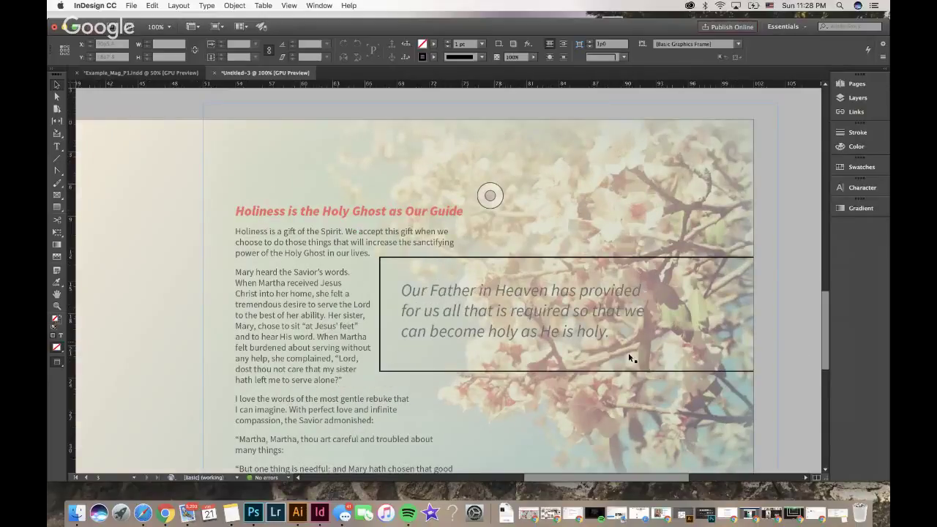
Fill the pull-quote rectangle with the coral C=12 M=70 Y=54 K=1 swatch from the Muted_Theme group.
left_click(627, 371)
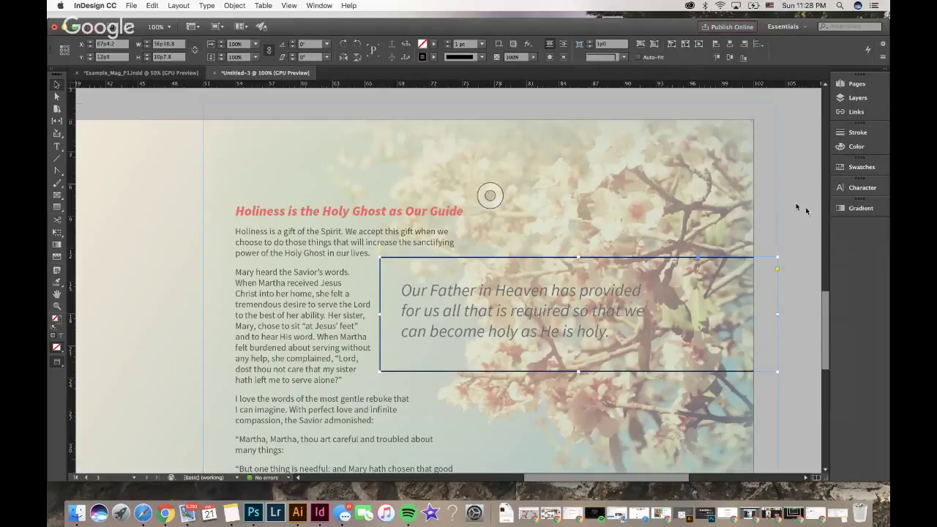
left_click(858, 168)
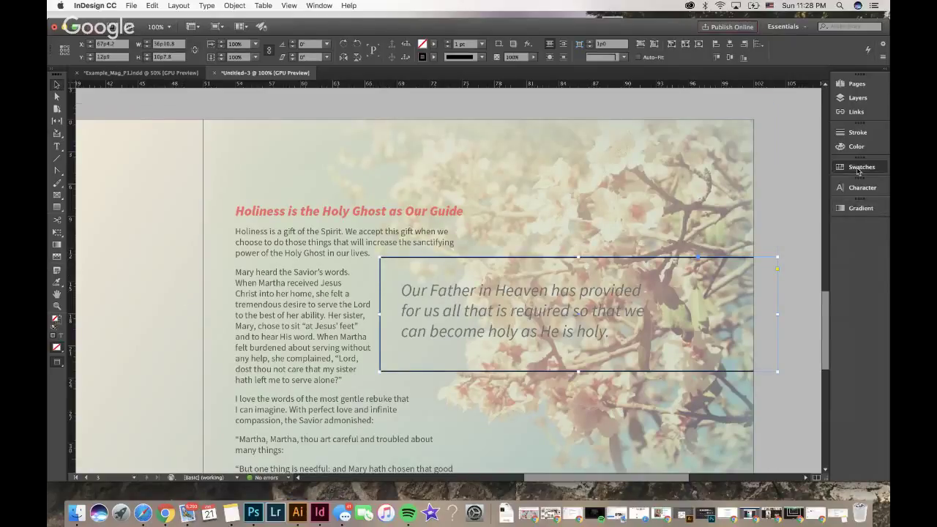
scroll(767, 273, "down", 3)
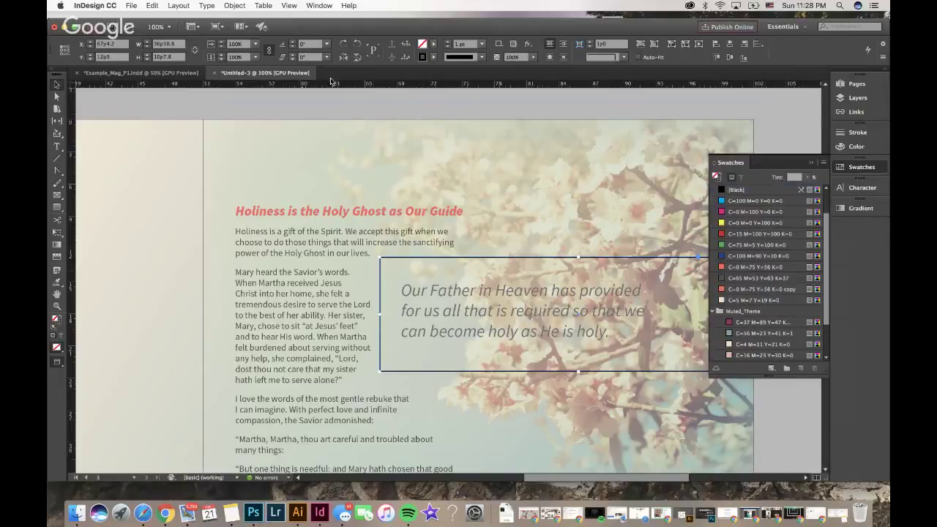
left_click(60, 322)
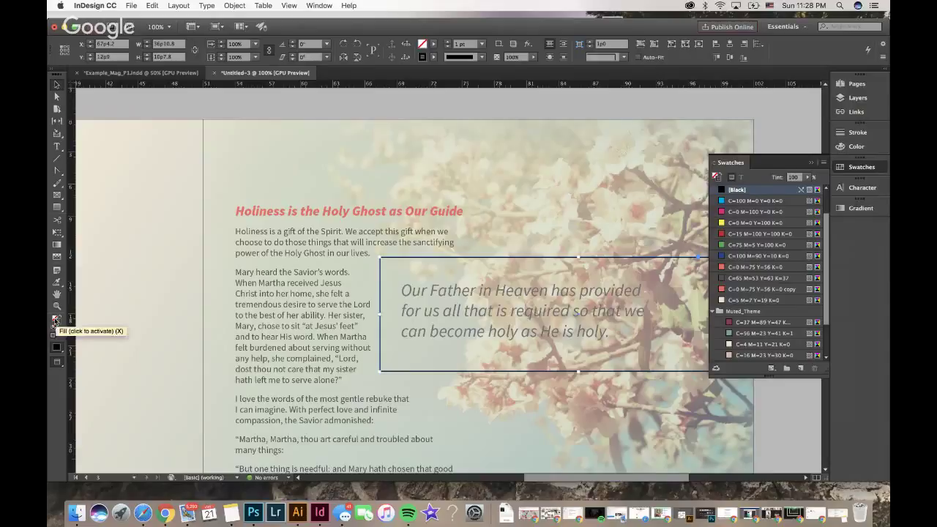
left_click(55, 317)
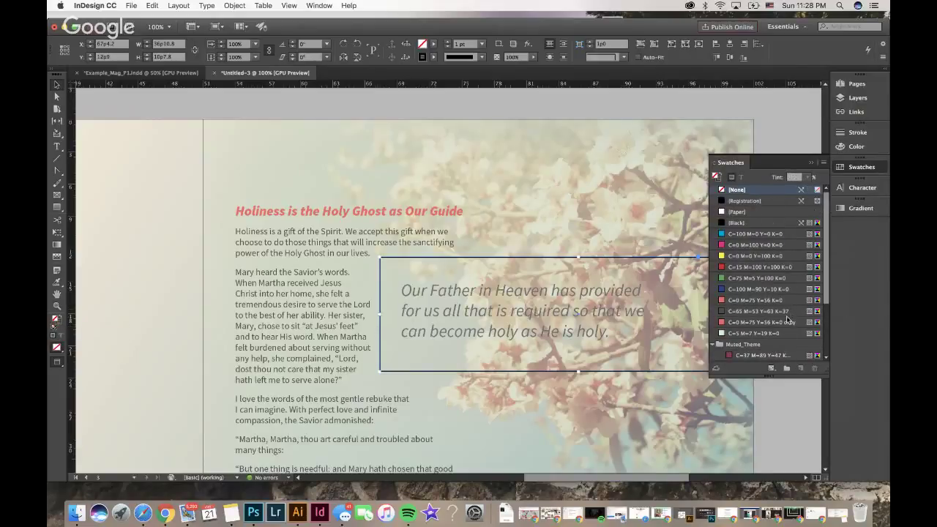
scroll(788, 320, "down", 3)
left_click(762, 322)
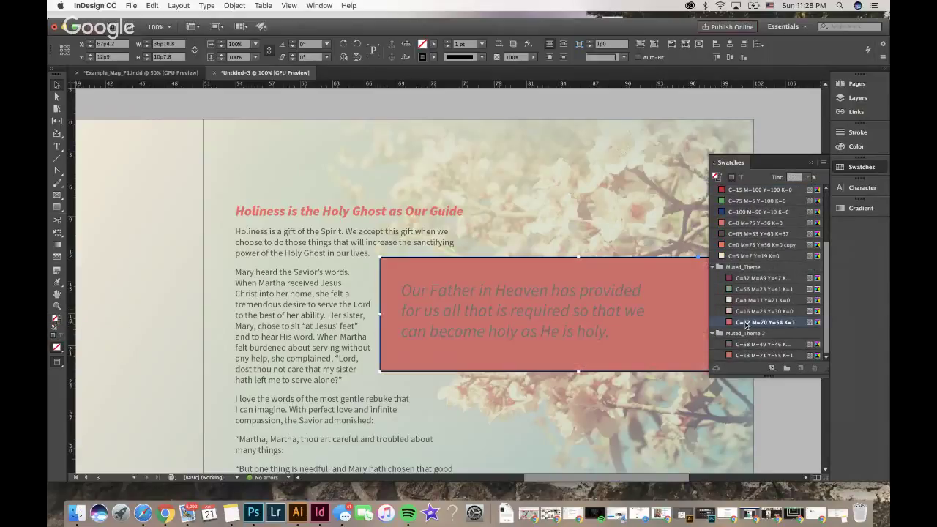
left_click(811, 163)
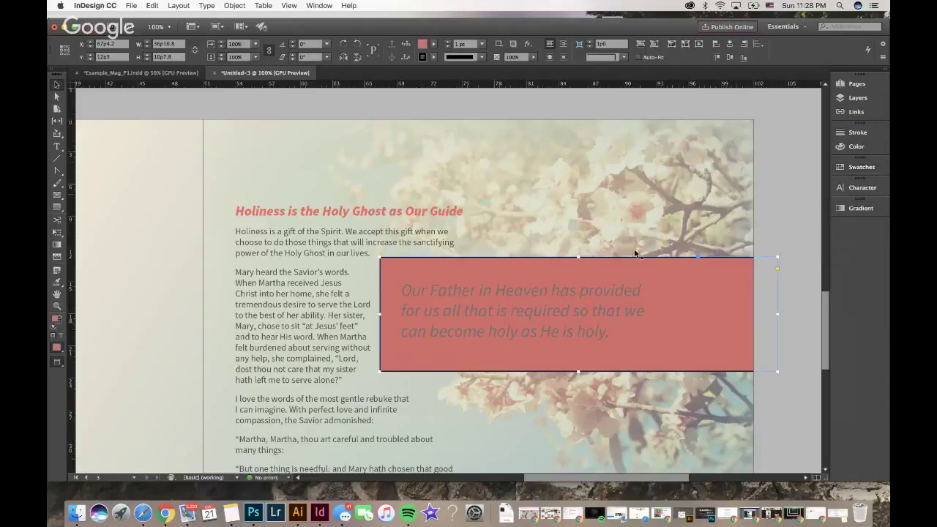
Recolor the whole quote text with the cream C=4 M=11 Y=21 K=0 swatch from the Muted_Theme group.
double_click(542, 314)
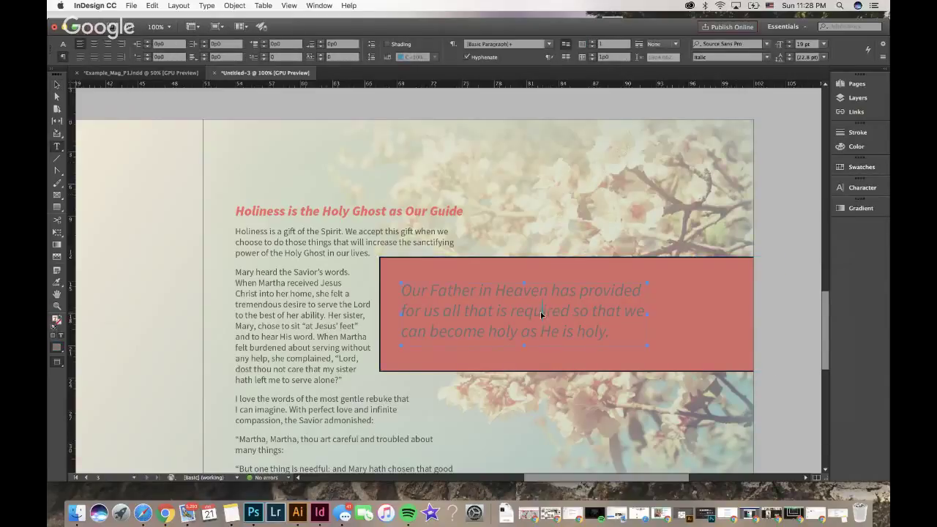
key("super+a")
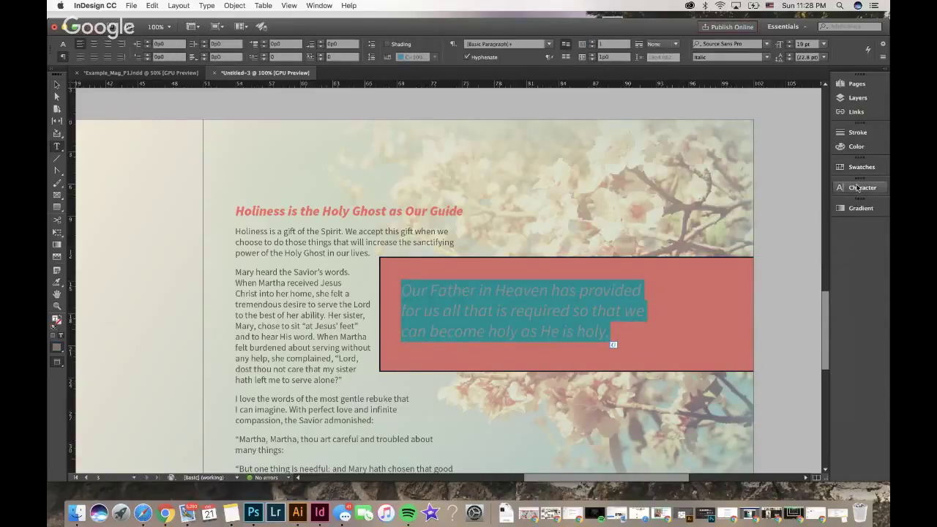
left_click(861, 167)
left_click(739, 302)
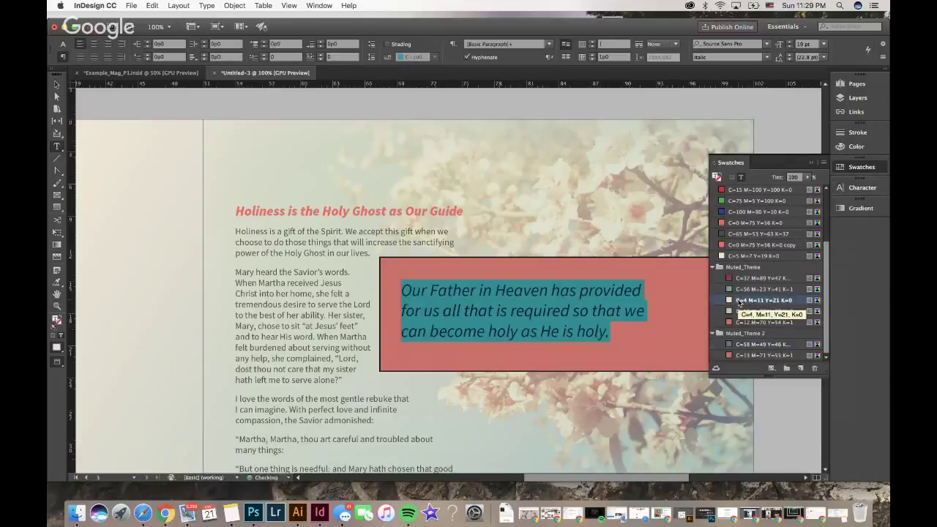
left_click(810, 164)
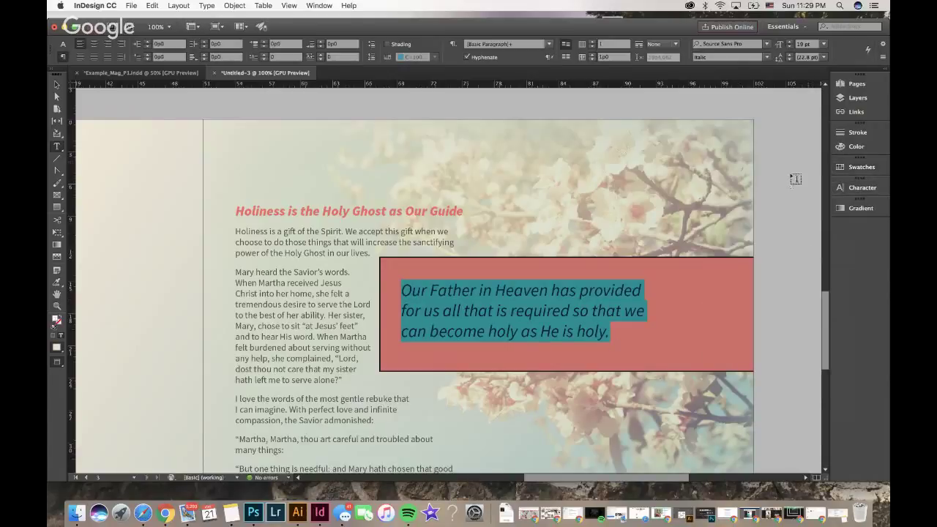
left_click(541, 330)
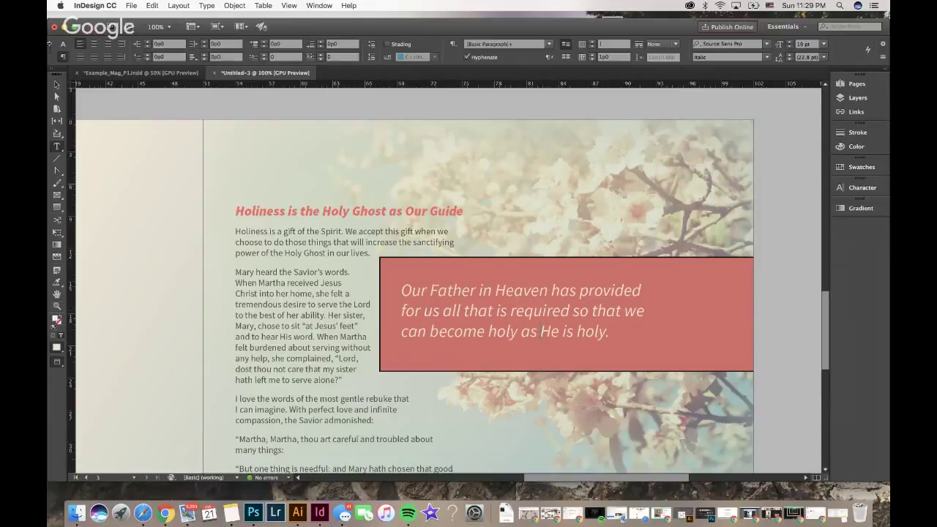
Remove the black stroke from the coral pull-quote rectangle by setting its stroke color to None.
left_click(56, 86)
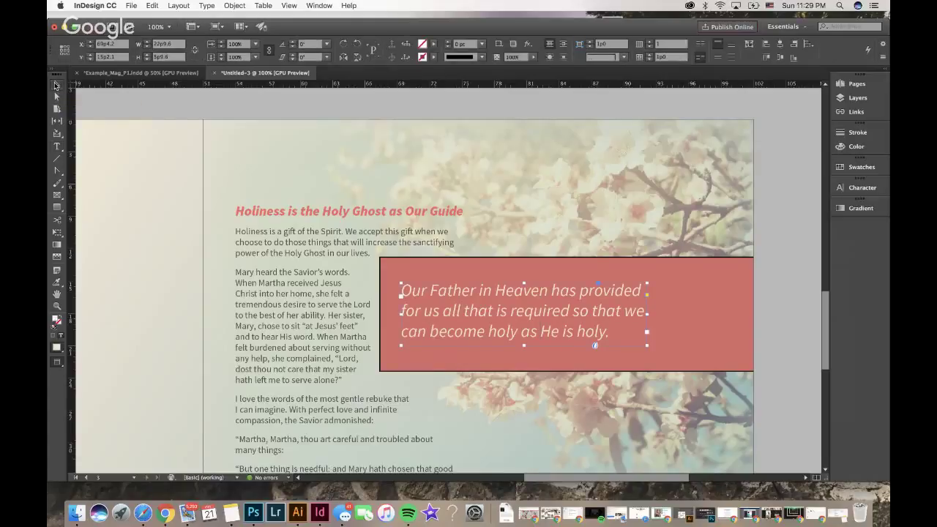
left_click(592, 258)
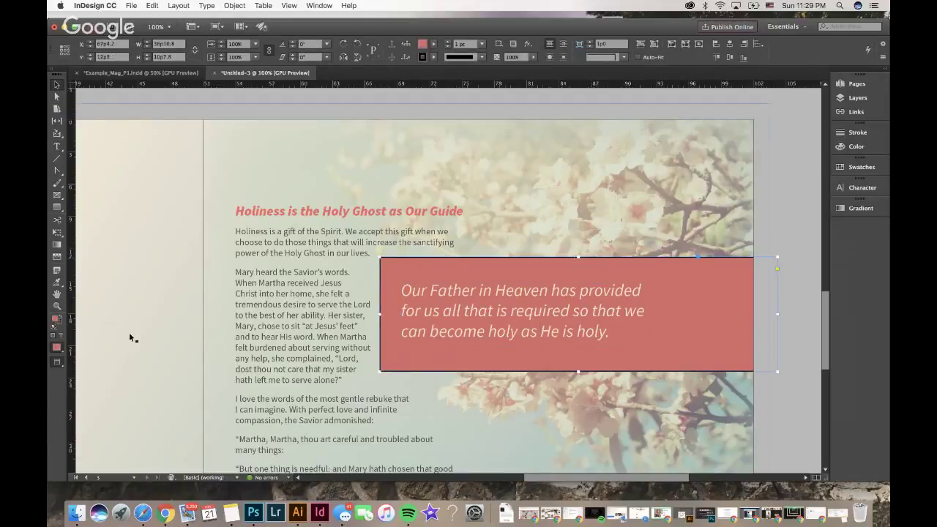
left_click(58, 322)
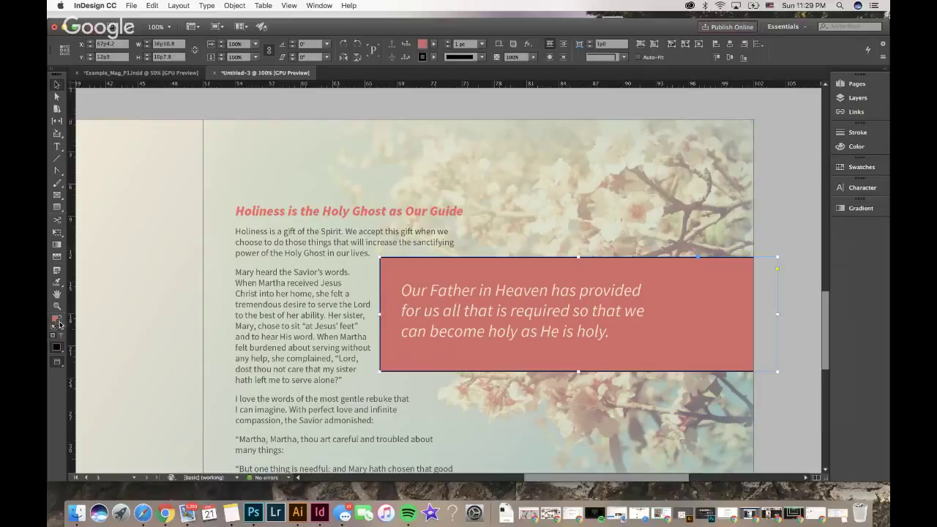
left_click(860, 150)
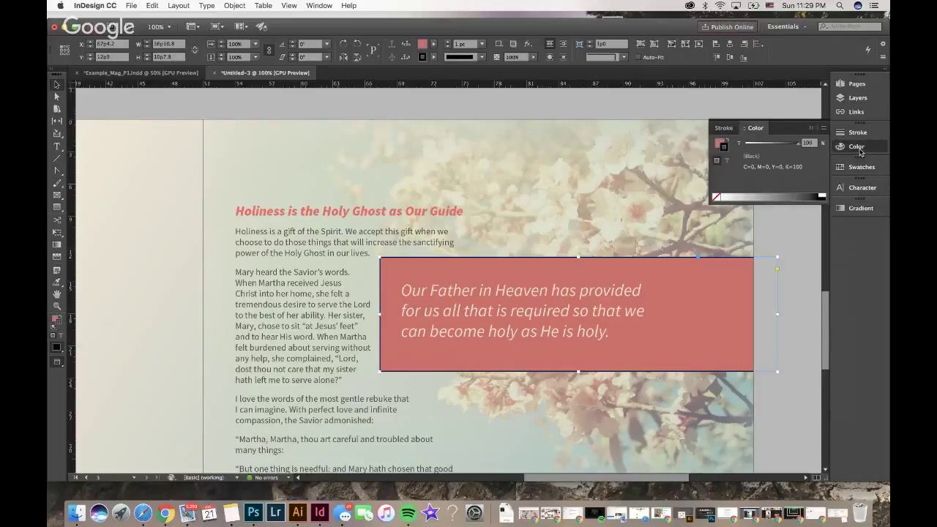
left_click(716, 199)
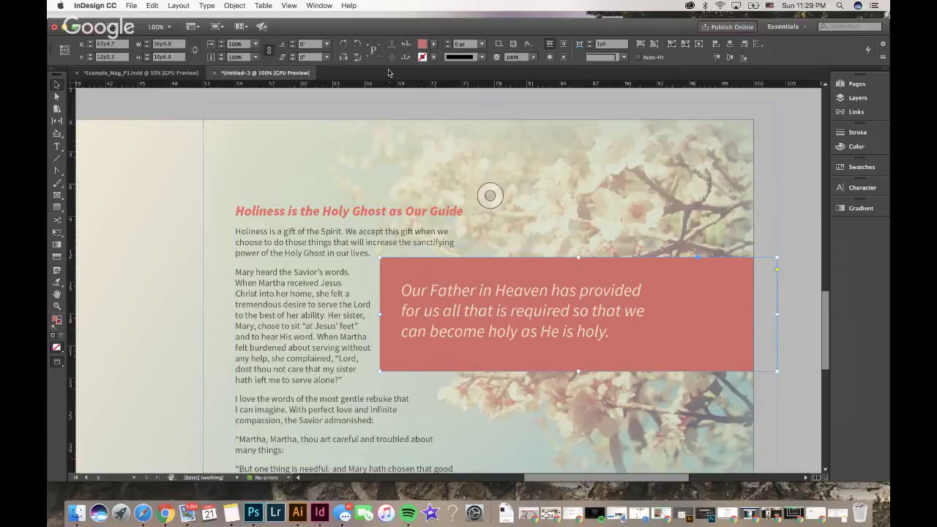
Add a drop shadow with 22% opacity to the coral pull-quote rectangle.
left_click(236, 5)
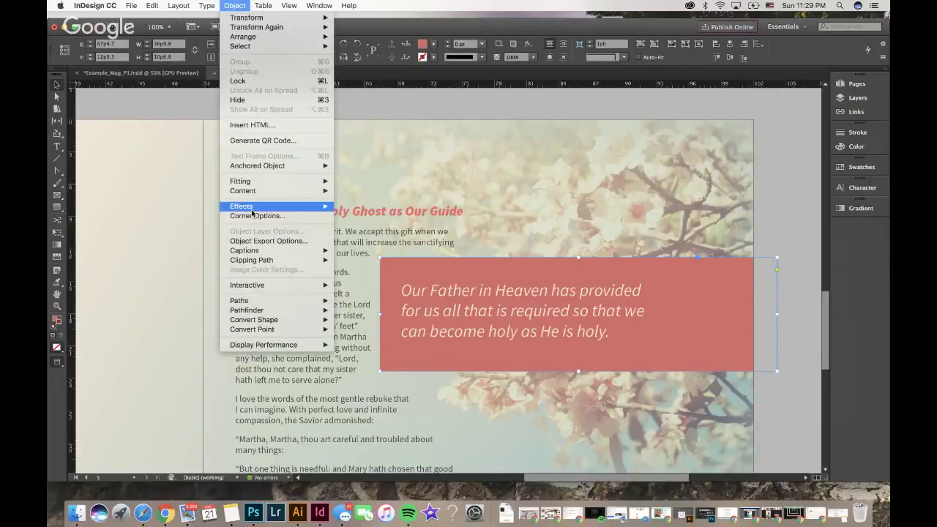
mouse_move(307, 206)
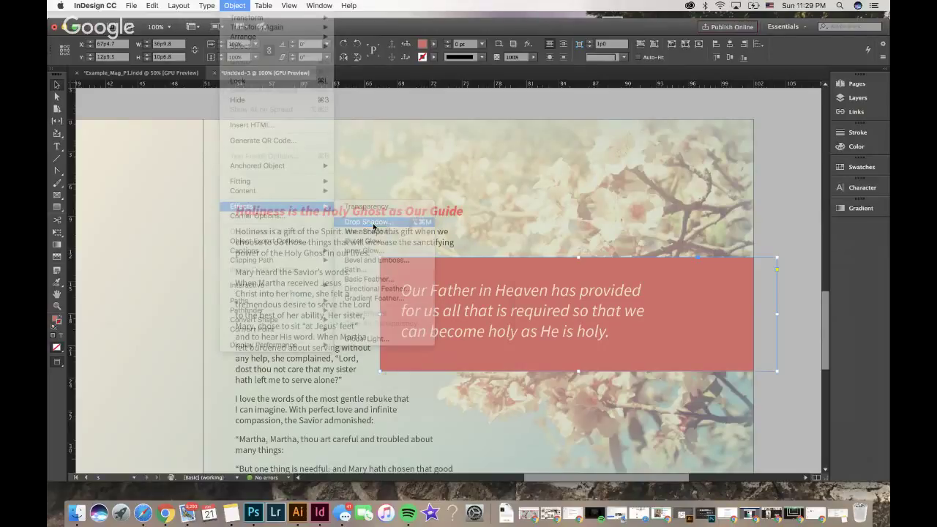
left_click_drag(691, 241, 694, 87)
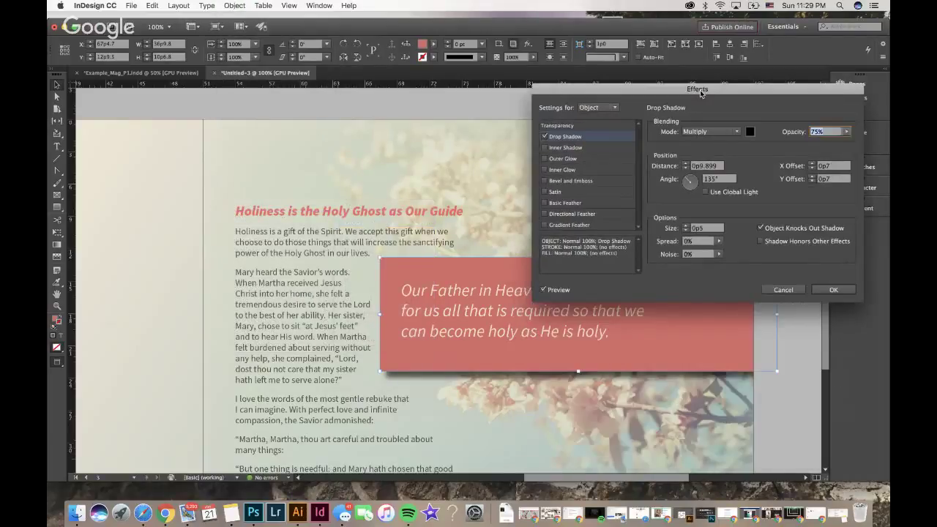
left_click(540, 288)
left_click(541, 288)
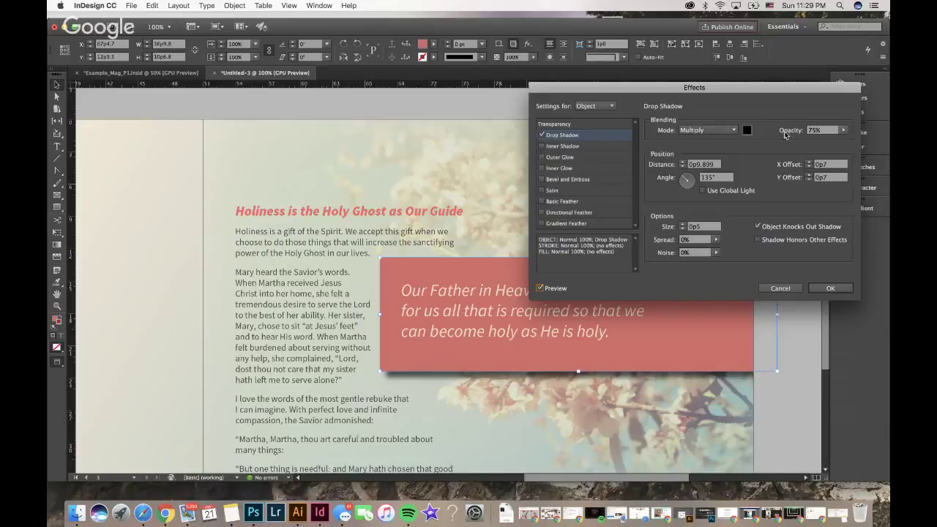
left_click(843, 130)
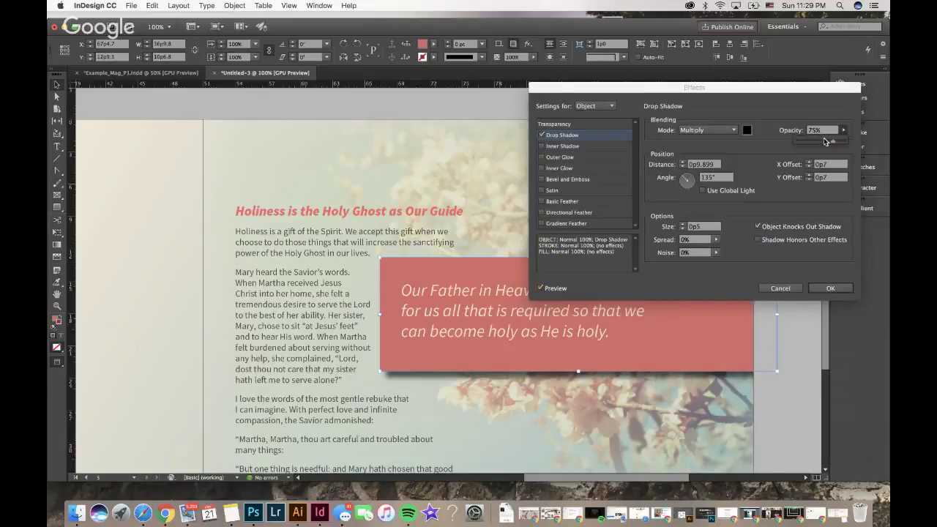
left_click_drag(825, 141, 807, 143)
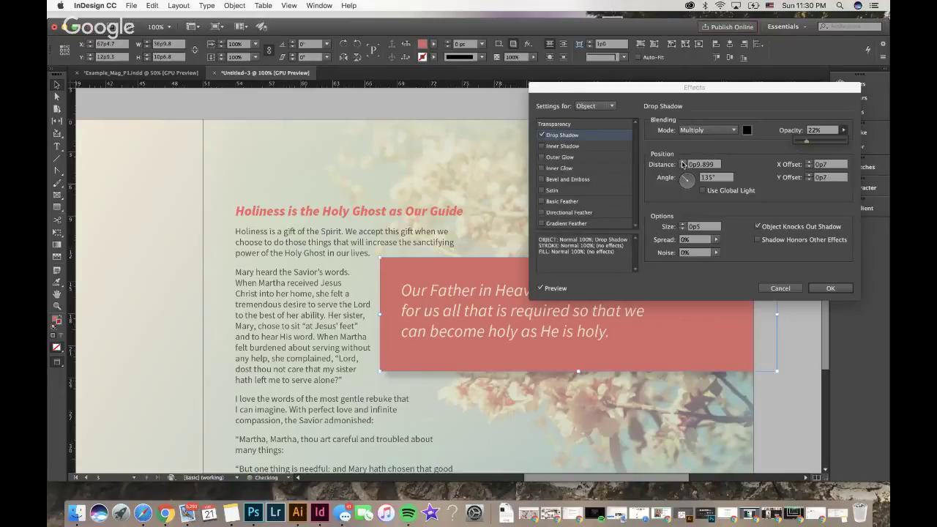
Fine-tune the drop shadow's distance, apply the effect and deselect the pull-quote rectangle.
left_click(683, 164)
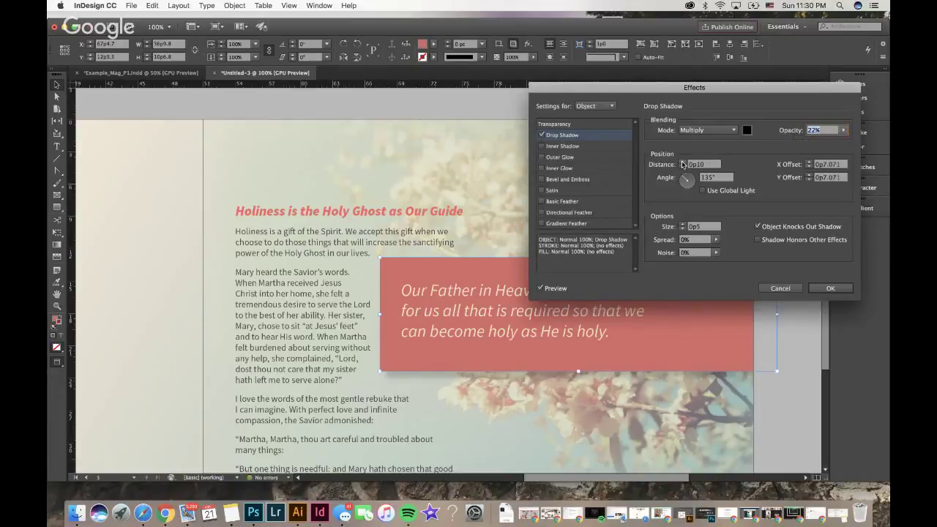
left_click(682, 162)
left_click(682, 167)
left_click(828, 288)
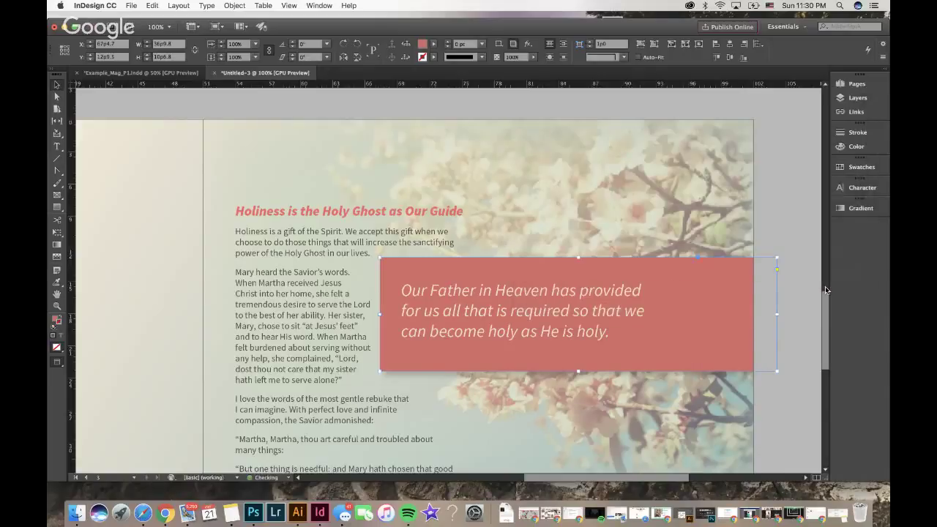
left_click(792, 342)
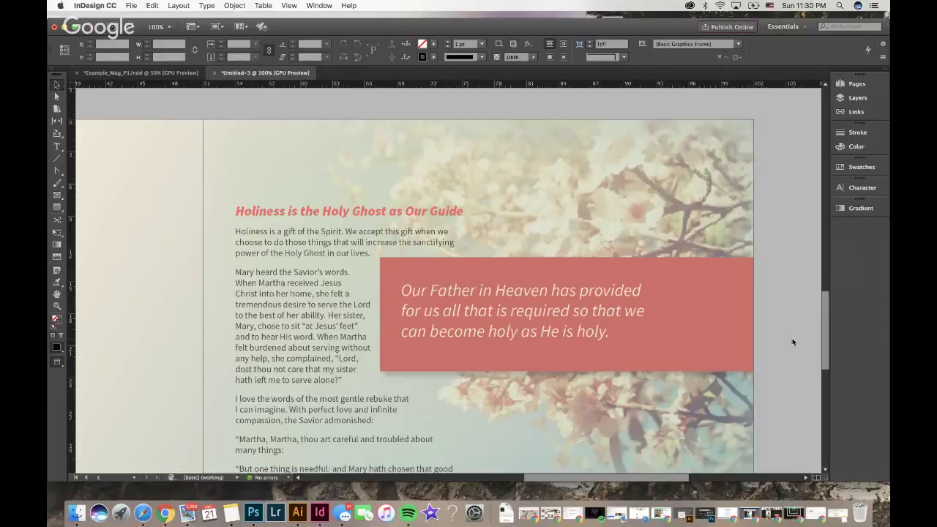
Switch from the Color Theme Tool to the Eyedropper Tool.
scroll(792, 341, "down", 2)
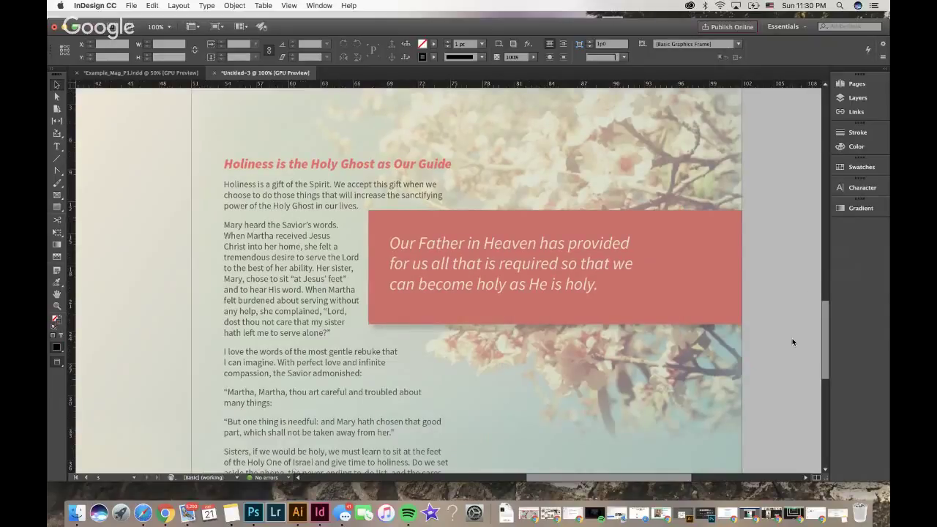
scroll(792, 342, "down", 1)
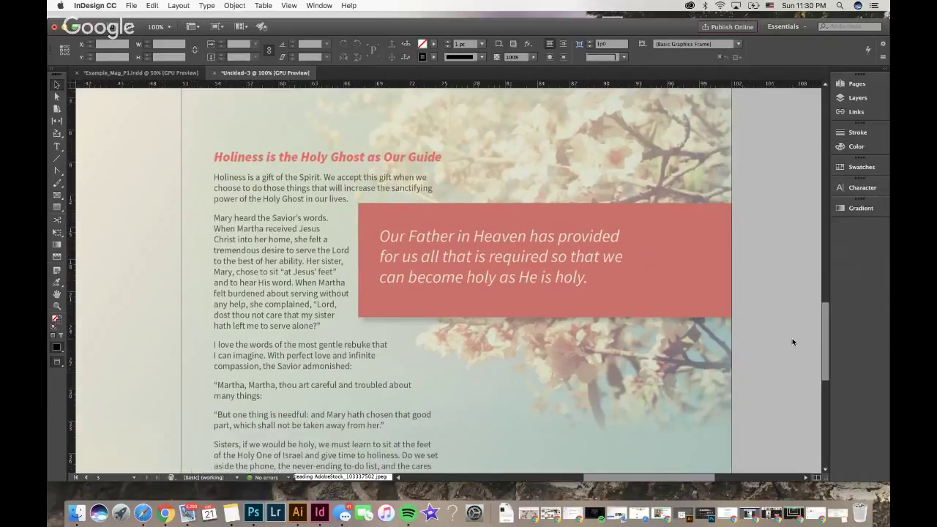
left_click(57, 289)
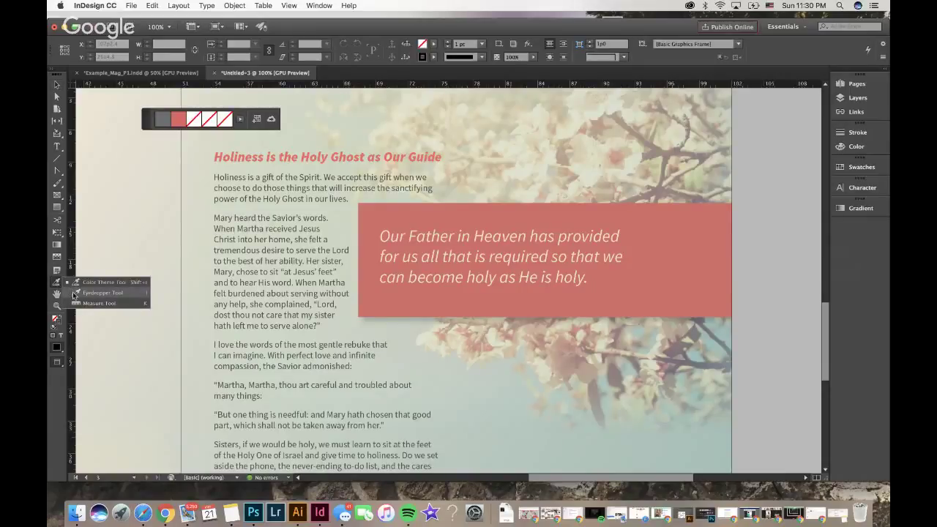
left_click(77, 293)
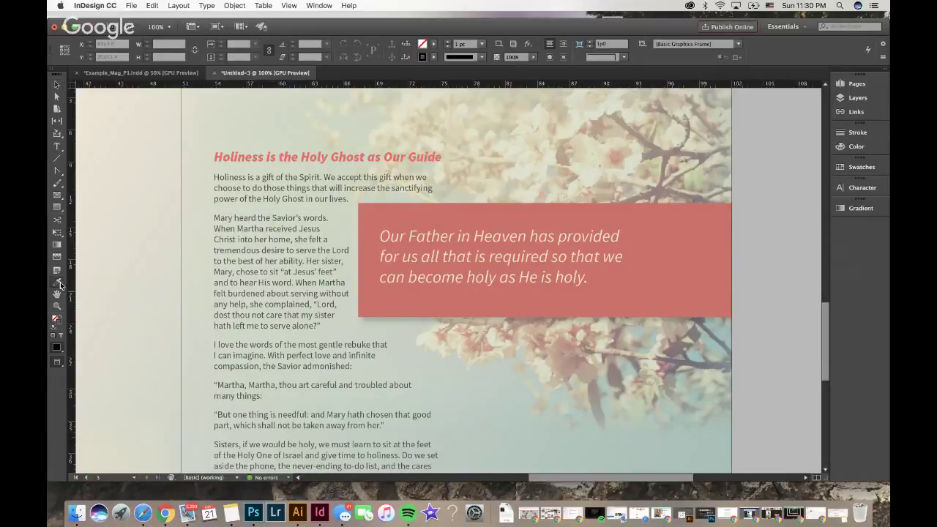
left_click(60, 286)
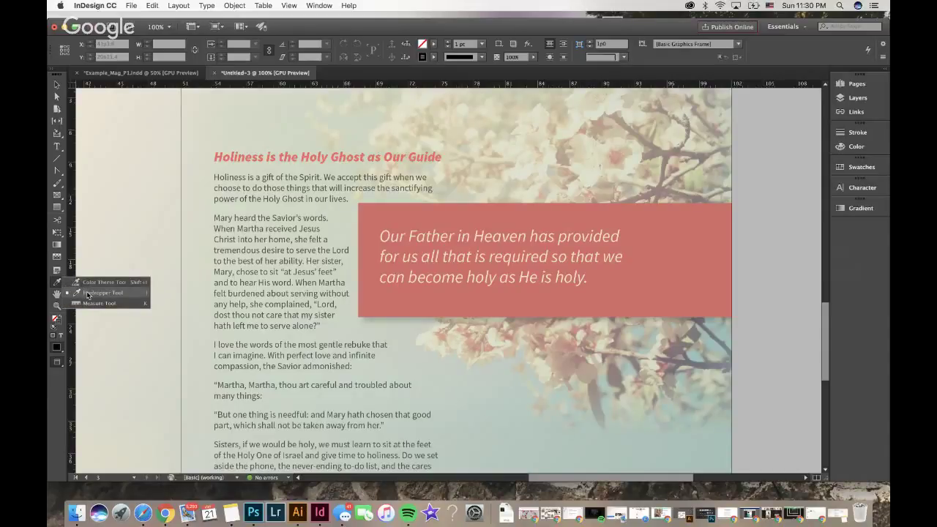
left_click(88, 295)
Copy the formatting of the heading "Holiness is the Holy Ghost as Our Guide" onto the "Martha, Martha" paragraph with the Eyedropper.
scroll(245, 309, "left", 5)
scroll(245, 309, "up", 3)
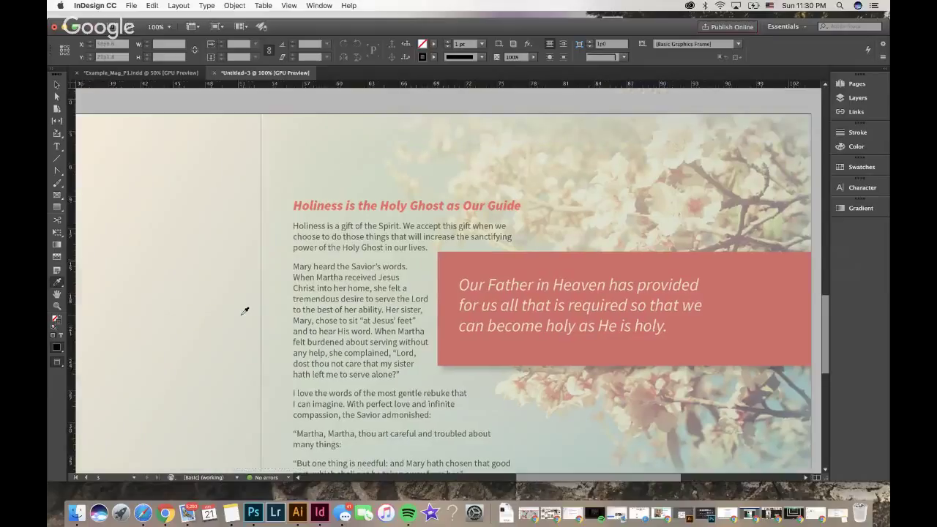
scroll(246, 311, "left", 3)
scroll(245, 311, "up", 2)
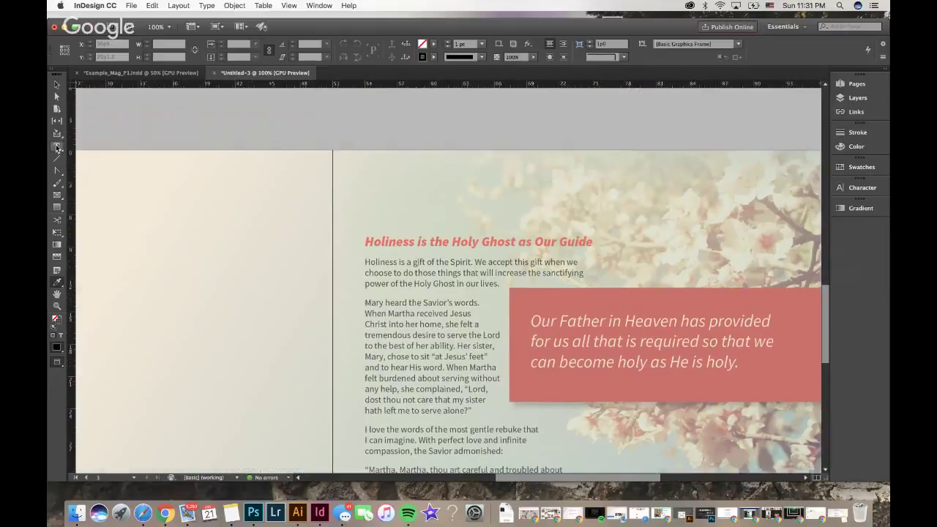
left_click(57, 148)
scroll(460, 323, "down", 8)
scroll(461, 323, "left", 2)
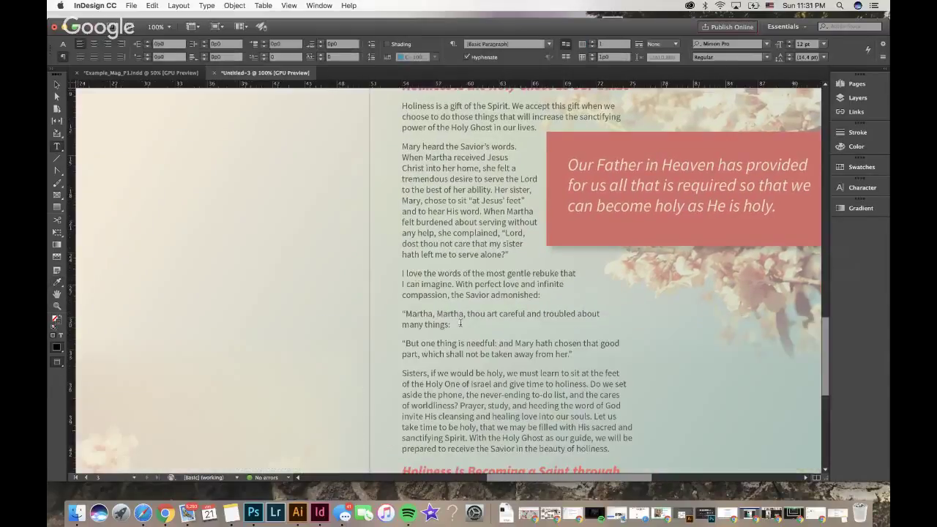
triple_click(433, 324)
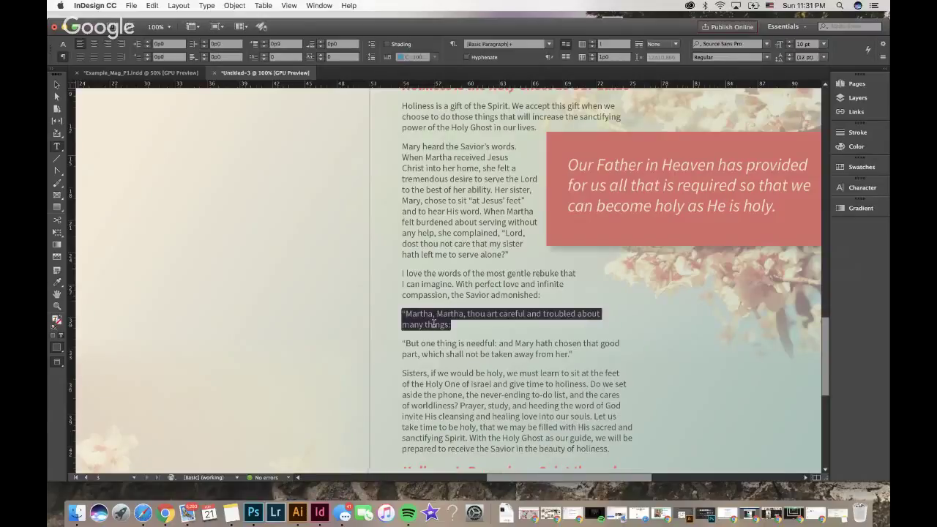
scroll(407, 197, "up", 6)
scroll(407, 198, "right", 1)
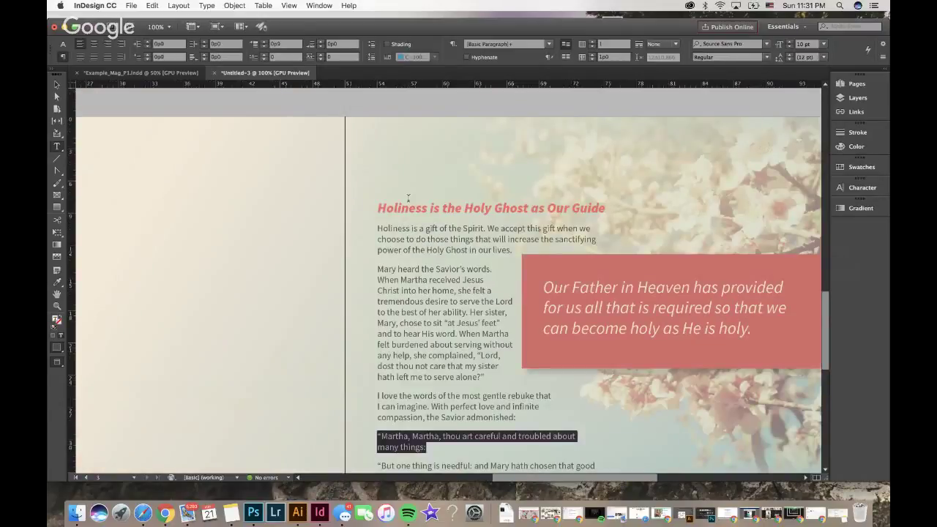
left_click(56, 283)
left_click(396, 208)
left_click(56, 86)
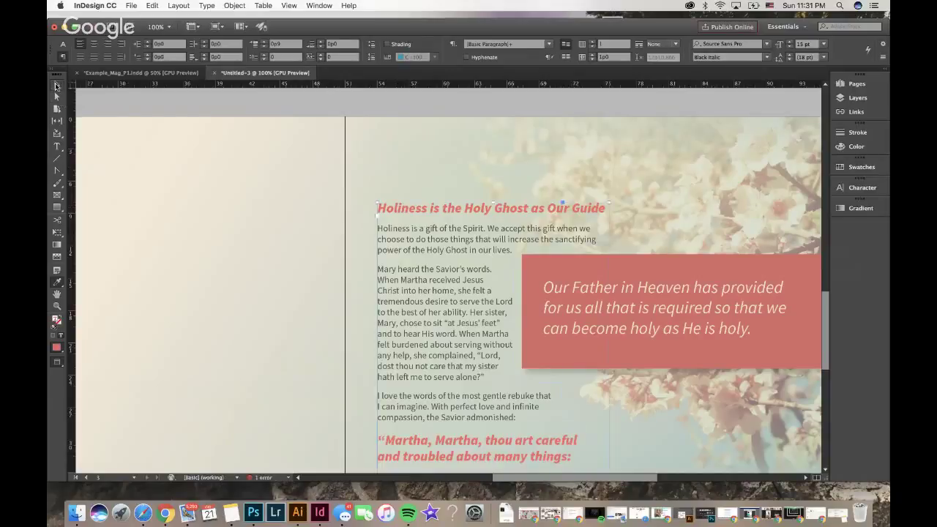
left_click(155, 136)
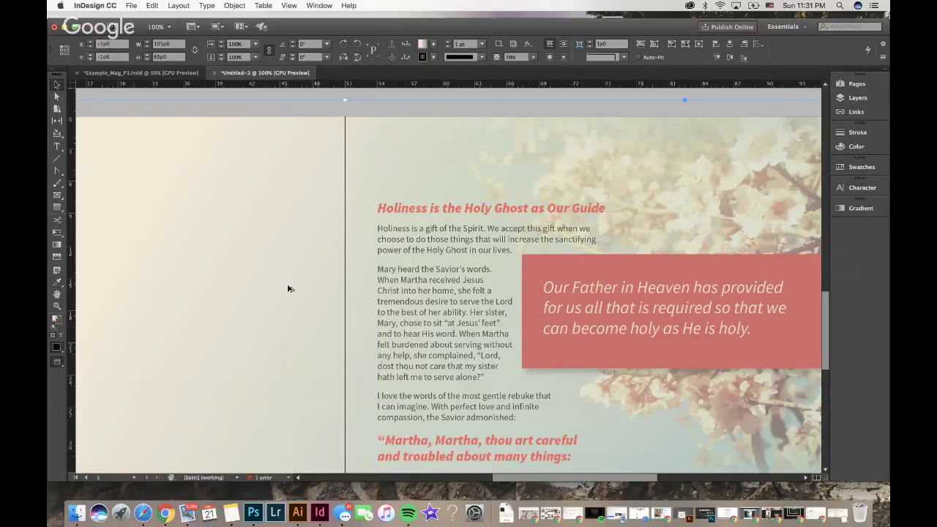
View the whole spread, switch to the Example_Mag_P1.indd document and examine its title page and two-page spread for remaining design elements.
key("super+minus")
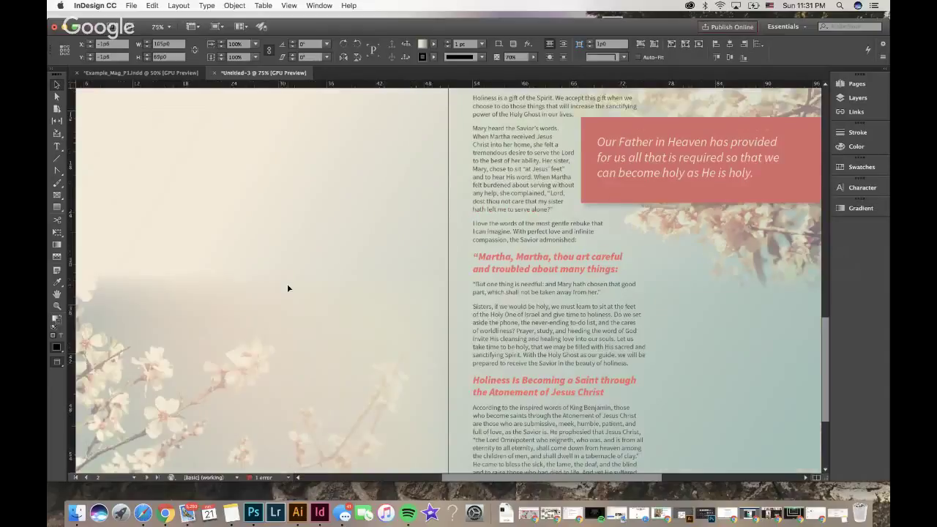
key("super+minus")
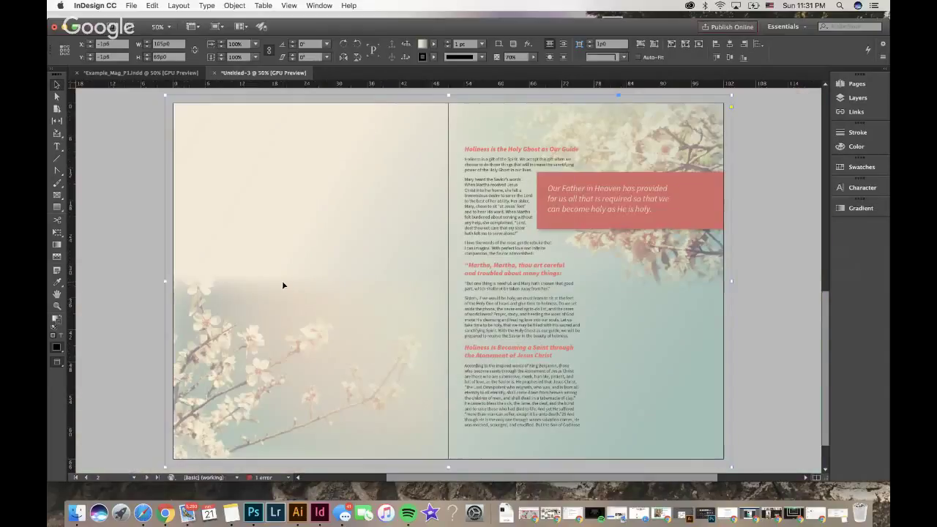
left_click(160, 74)
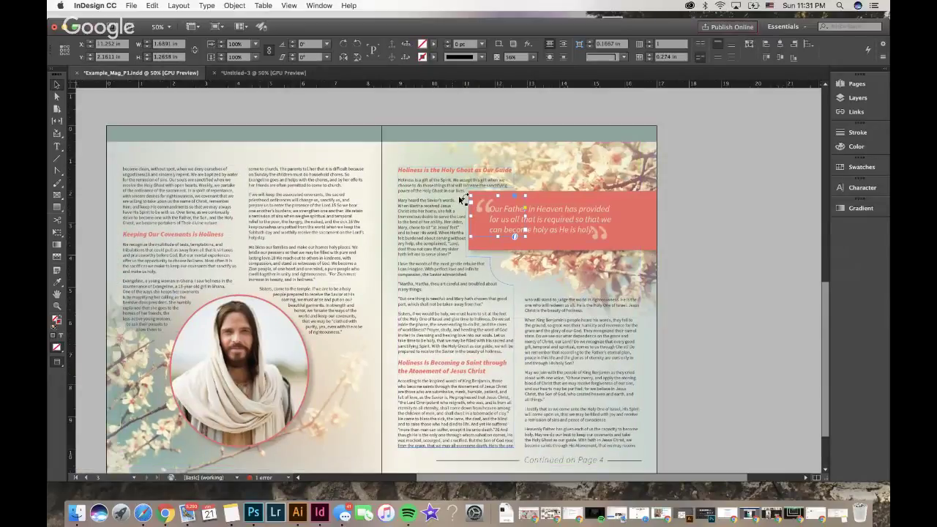
left_click(721, 298)
scroll(721, 298, "up", 1)
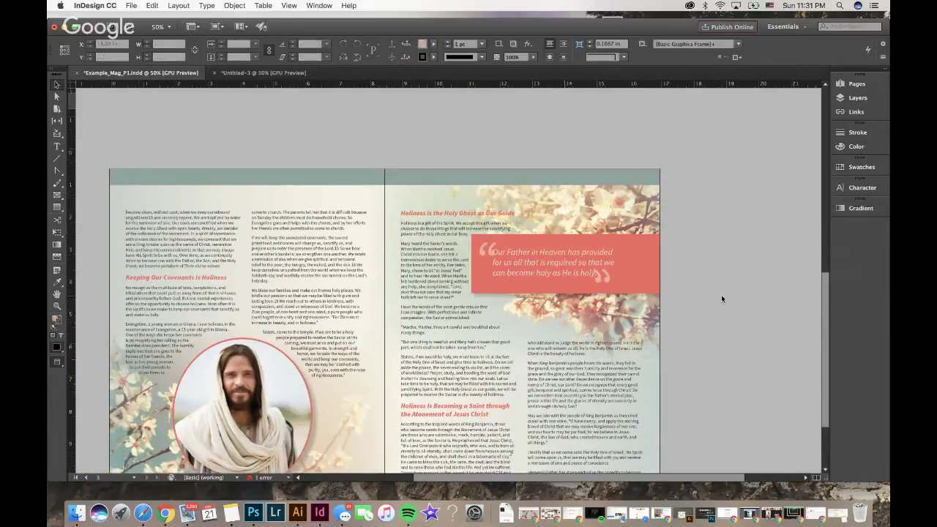
scroll(721, 298, "up", 6)
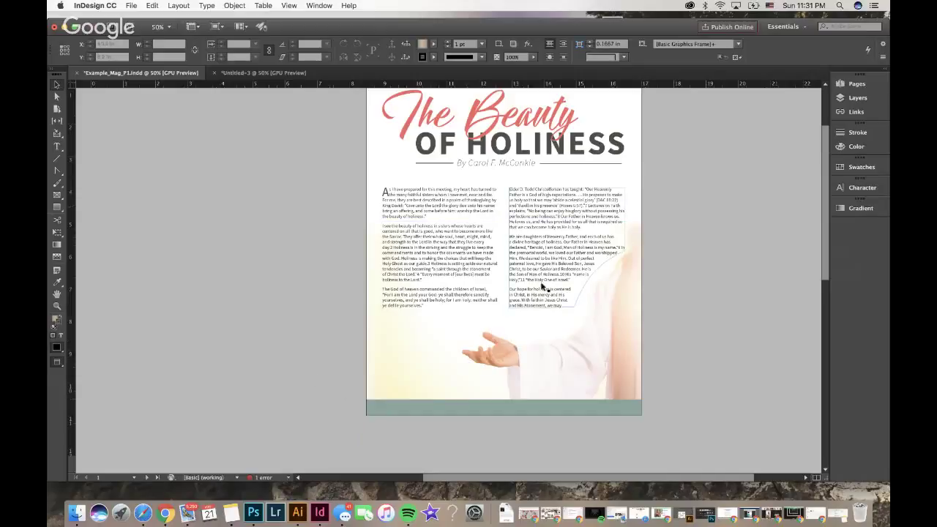
left_click(695, 322)
scroll(695, 322, "up", 1)
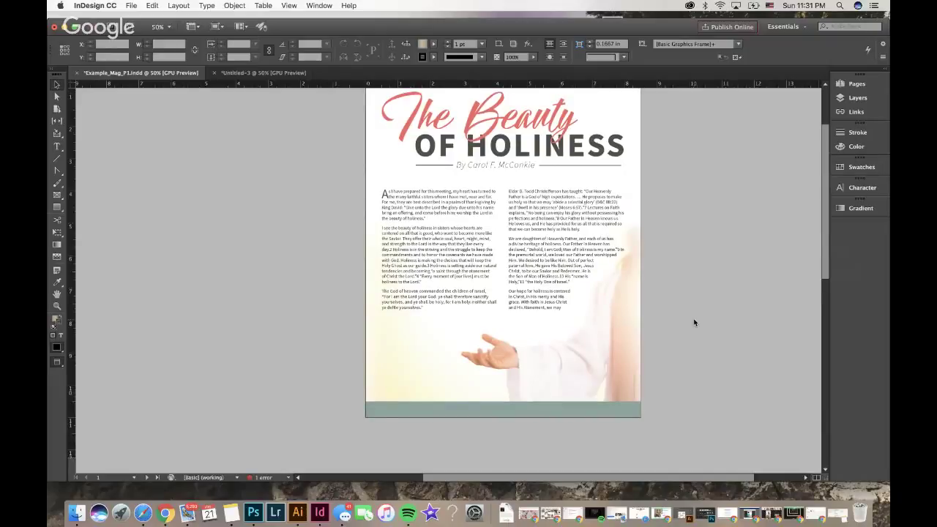
scroll(695, 322, "down", 10)
key("super+minus")
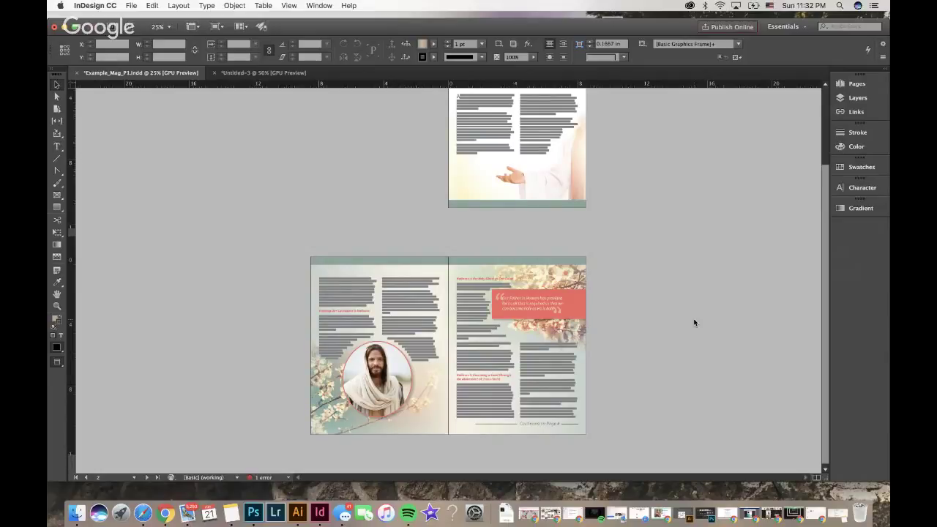
key("super+equal")
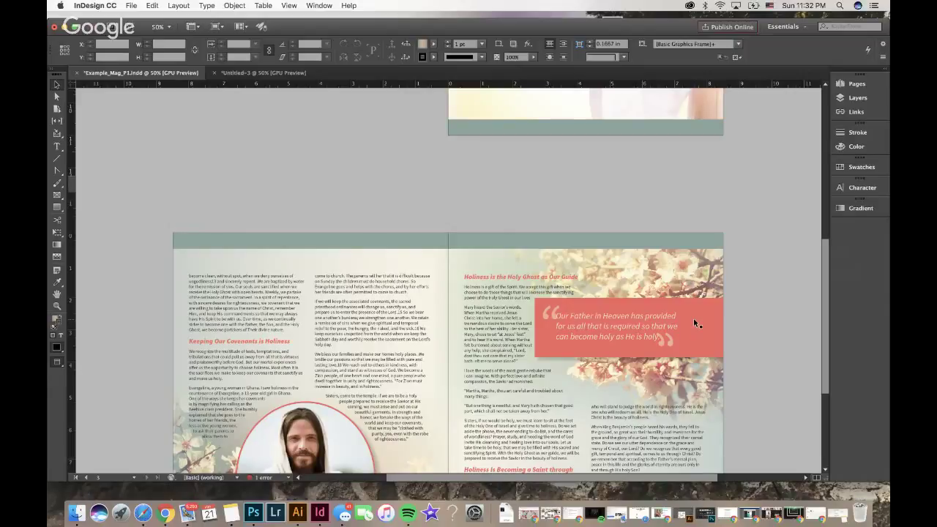
scroll(693, 319, "up", 4)
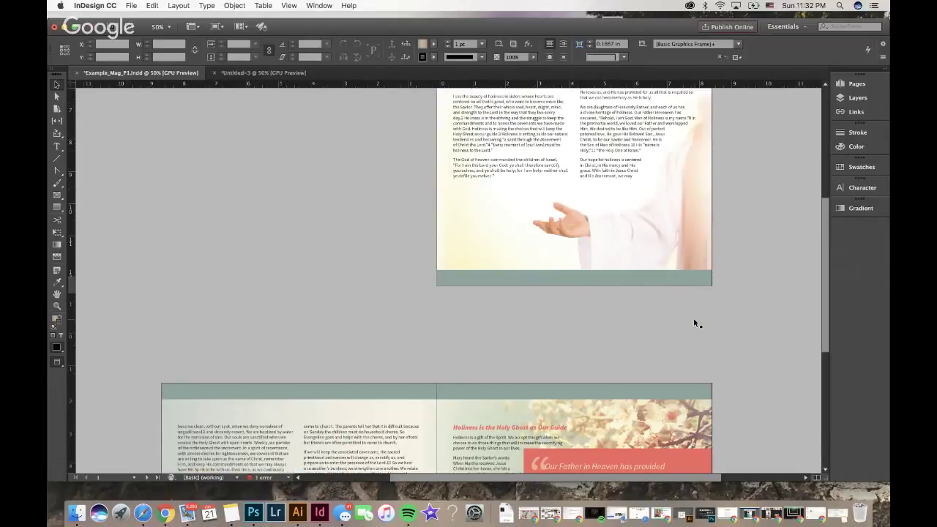
scroll(693, 317, "down", 6)
scroll(577, 232, "down", 1)
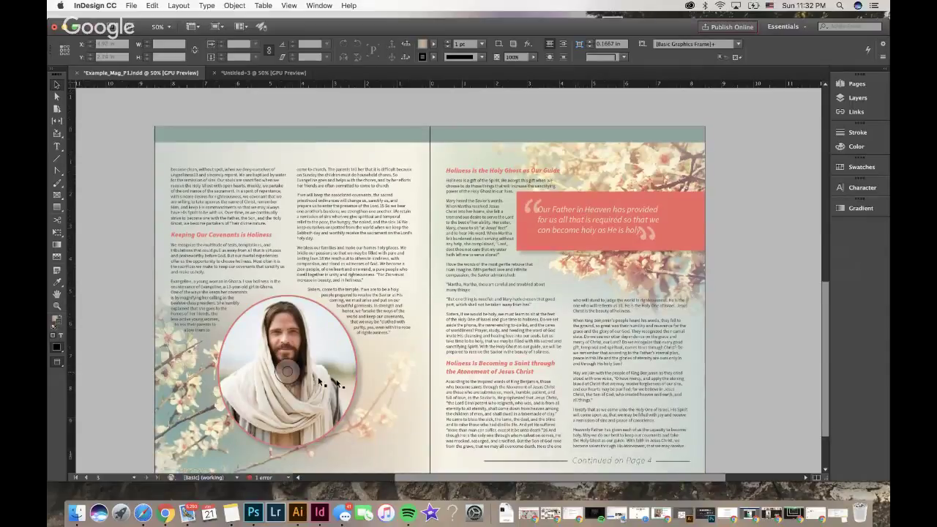